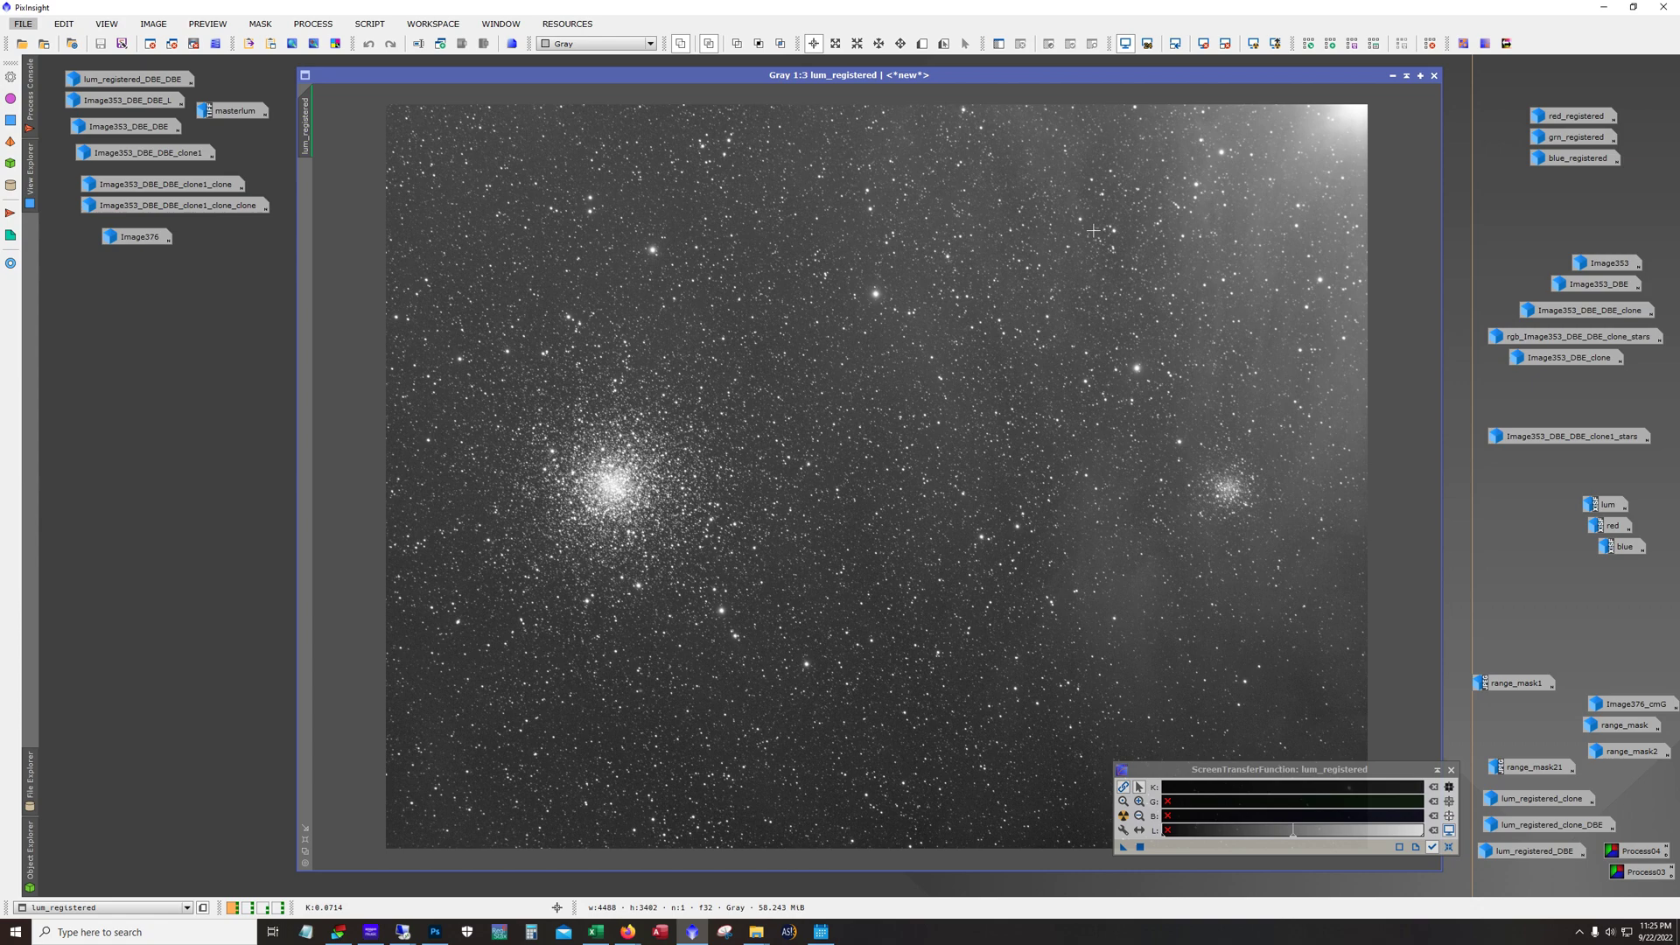
- Open the red_registered frame alongside lum_registered with a screen stretch
double_click(1572, 126)
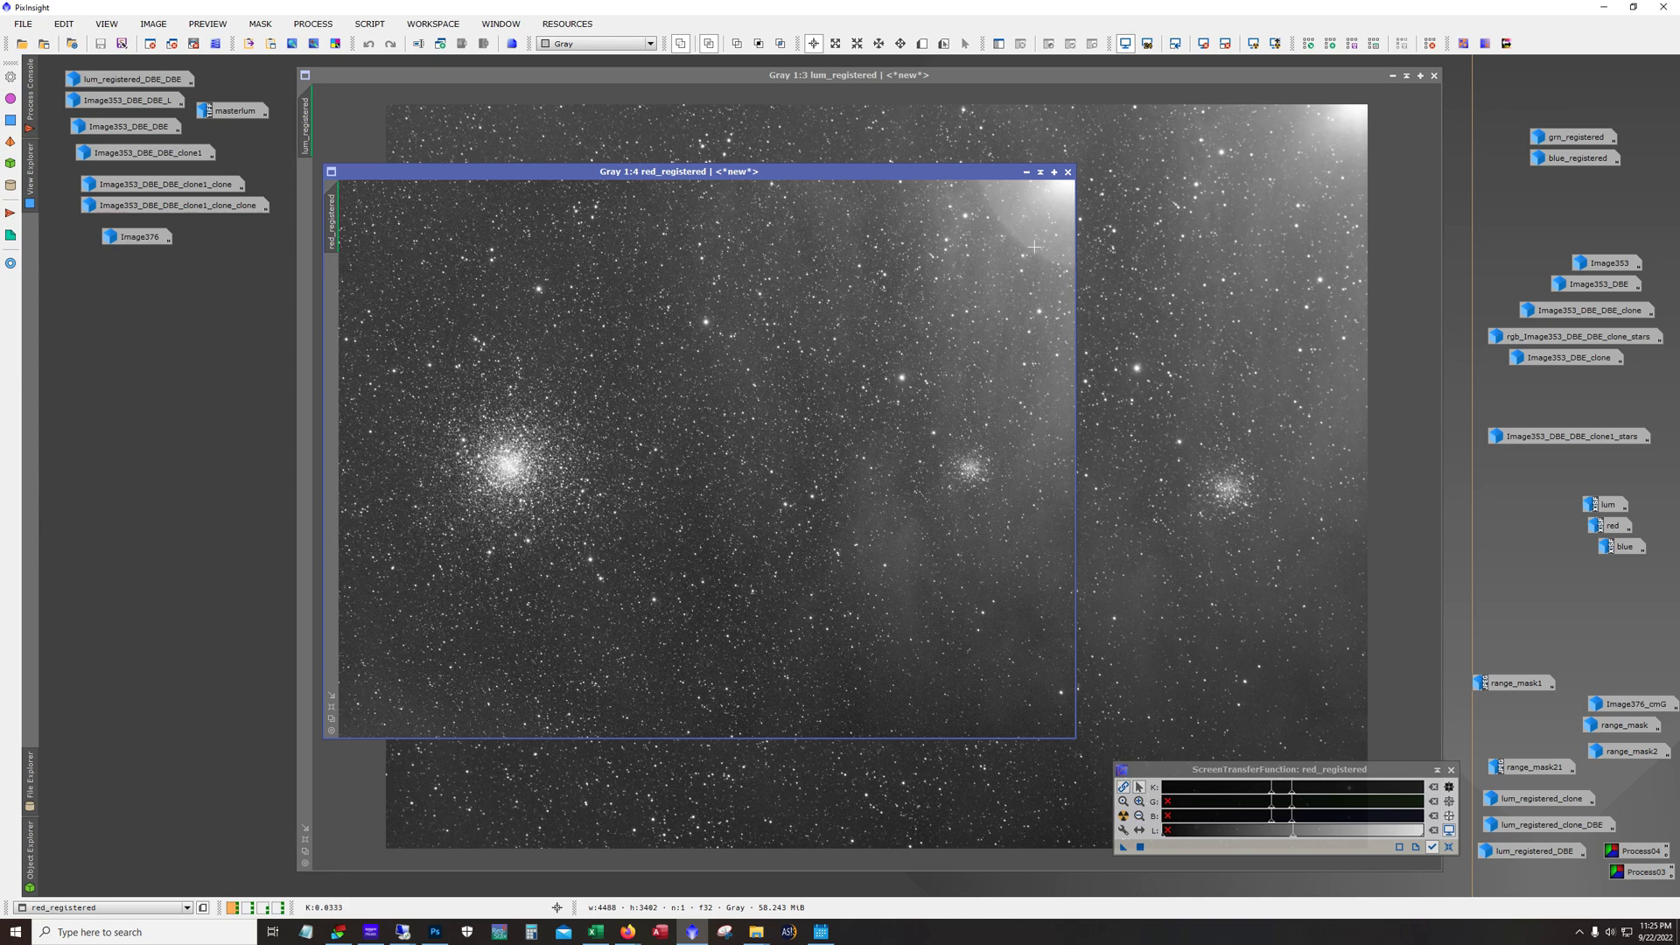
- Open the grn_registered and blue_registered frames to inspect them
double_click(1554, 140)
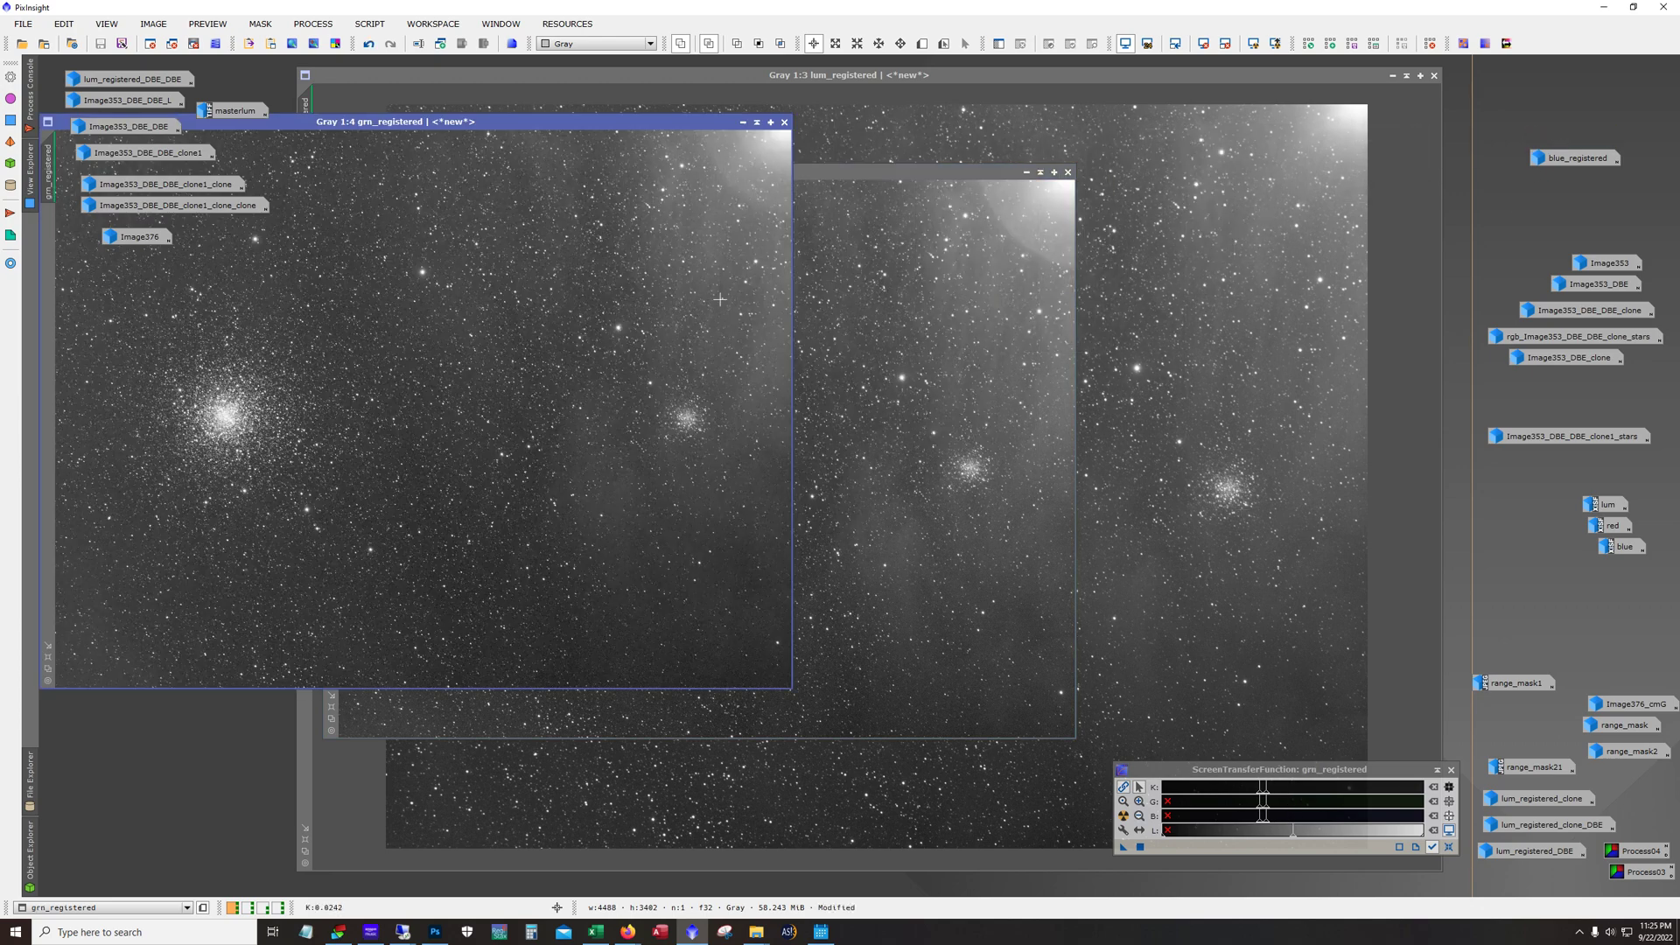
double_click(1575, 157)
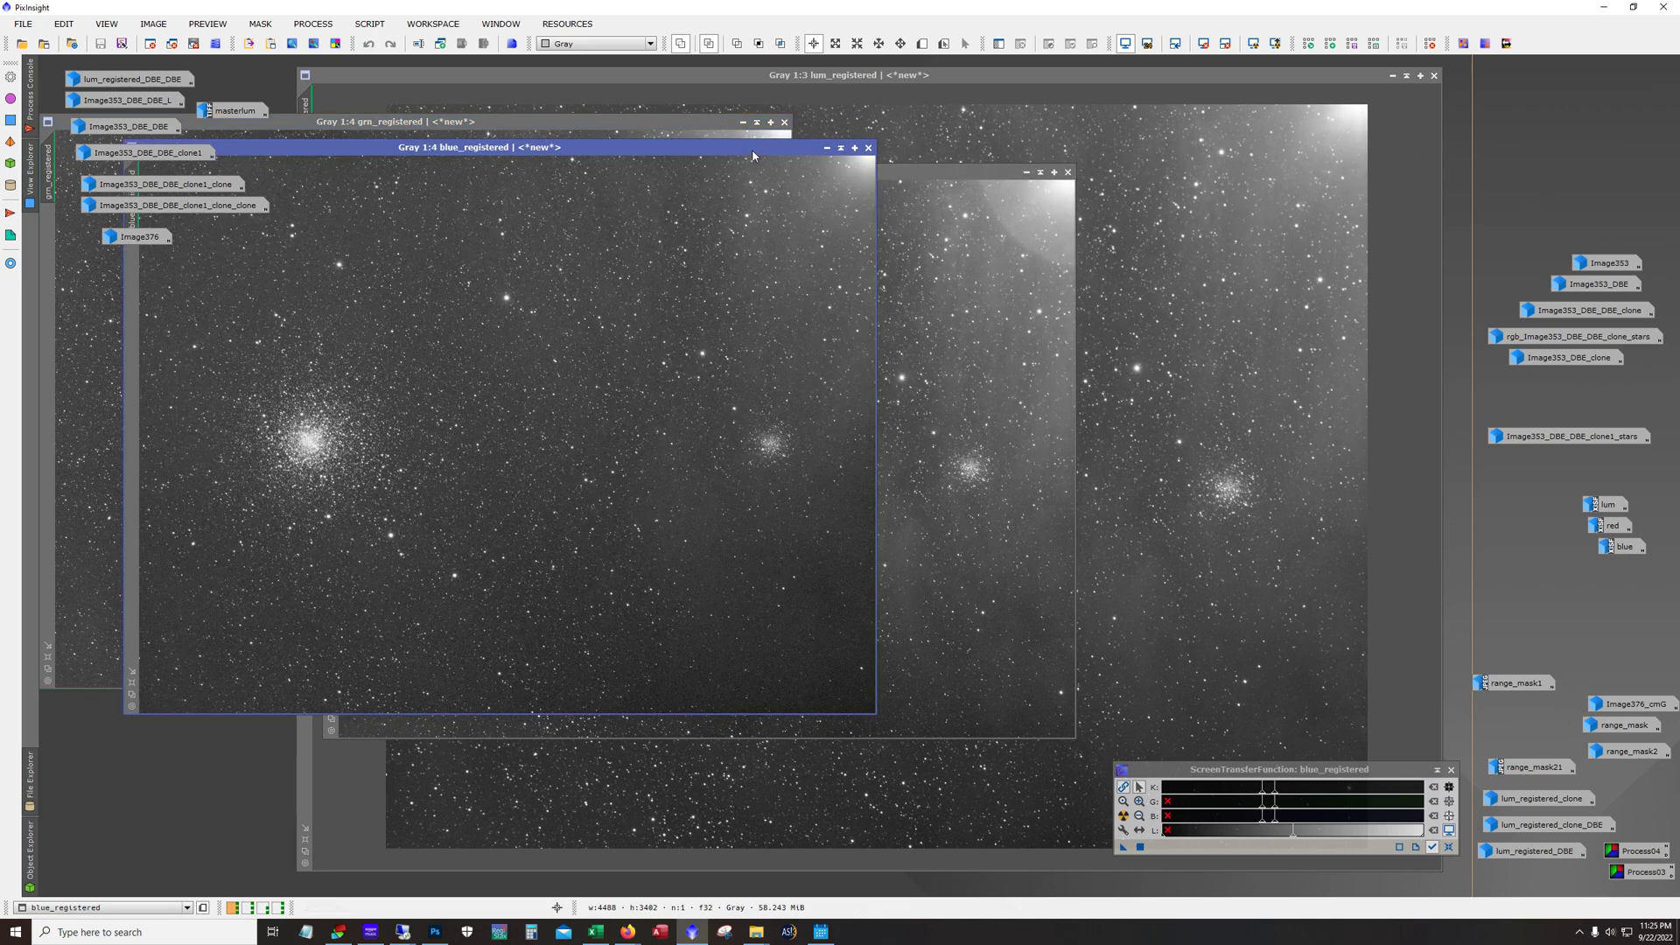
left_click_drag(753, 156, 836, 268)
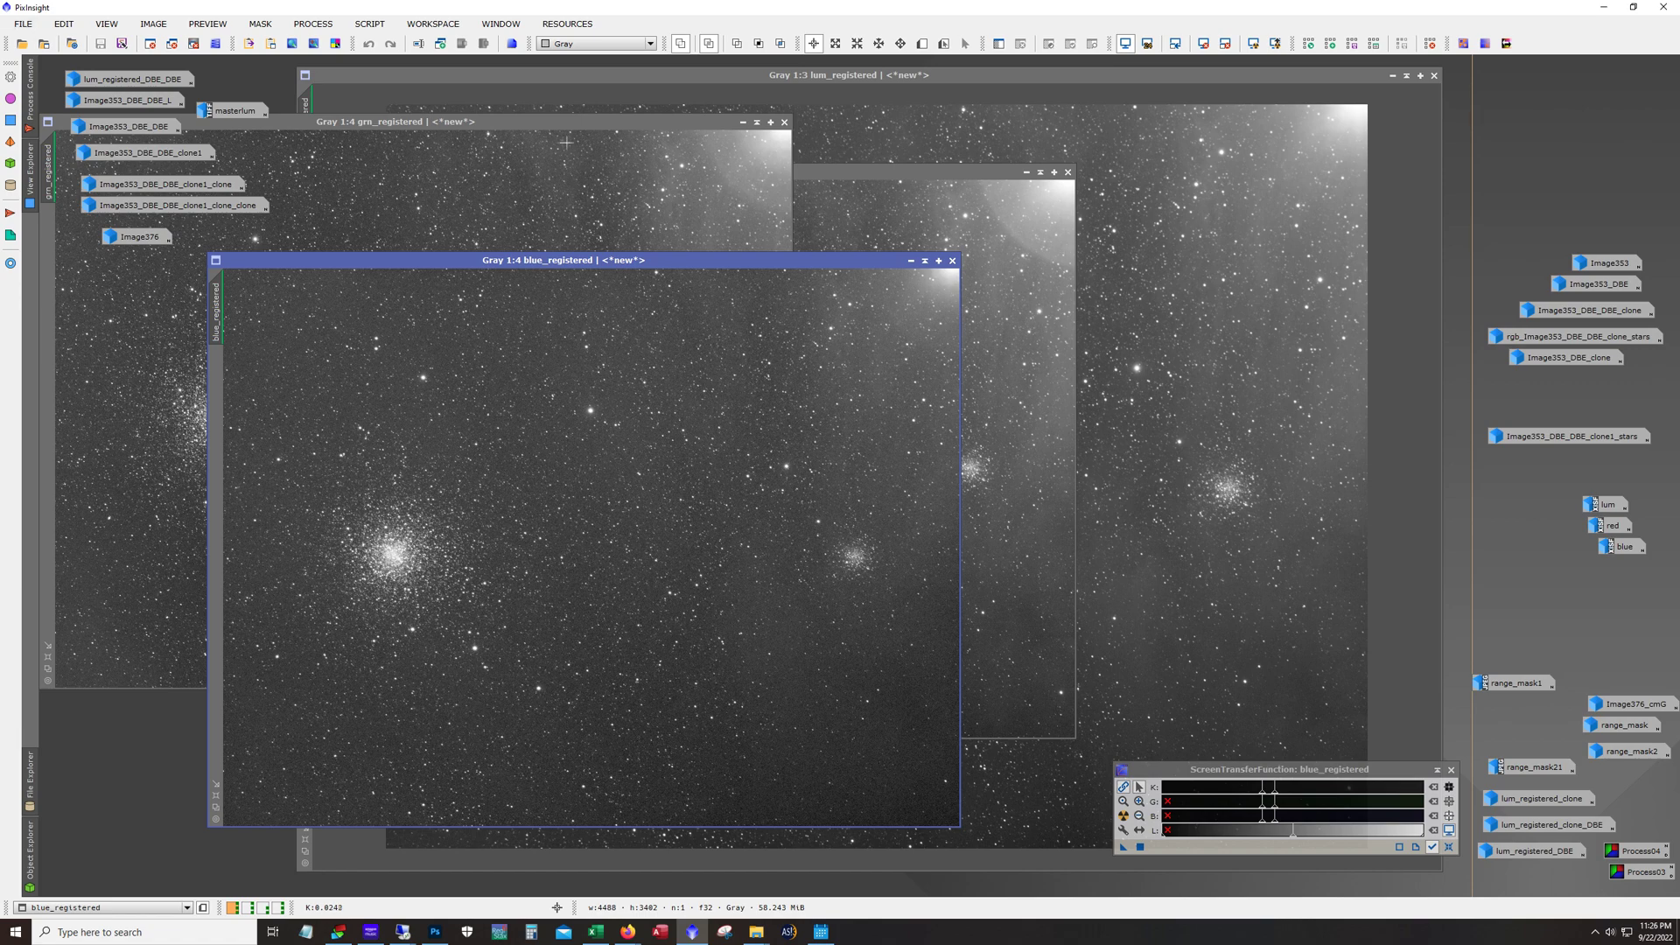
- Minimize the blue, green and red registered frames back to icons
left_click(910, 261)
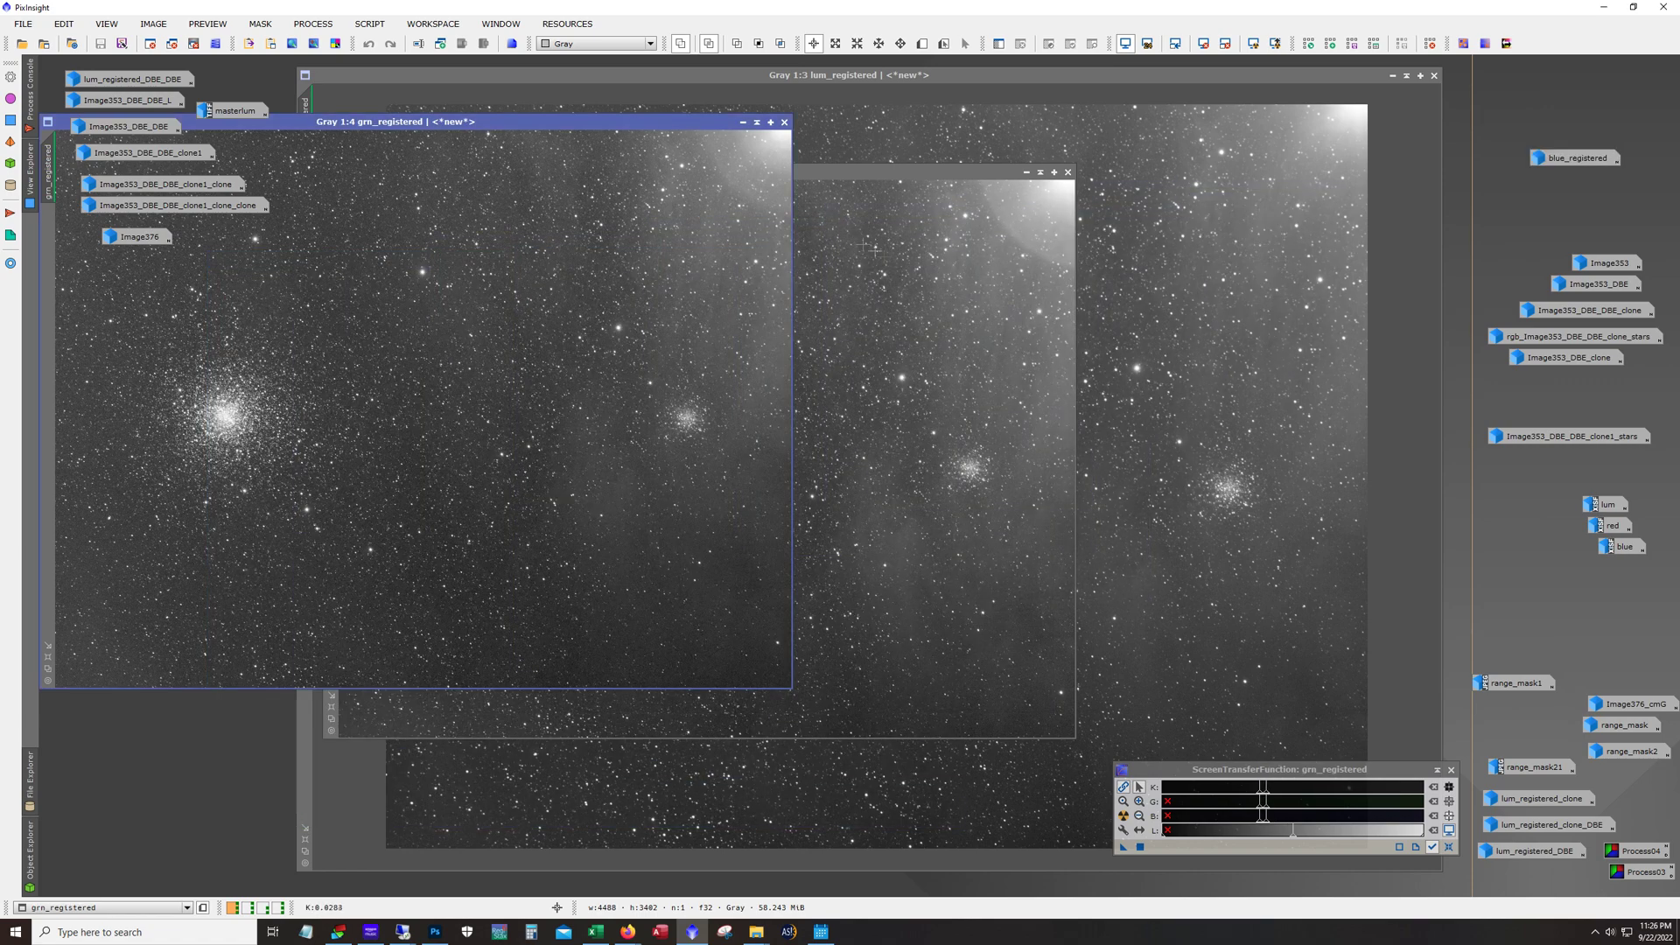
left_click(743, 122)
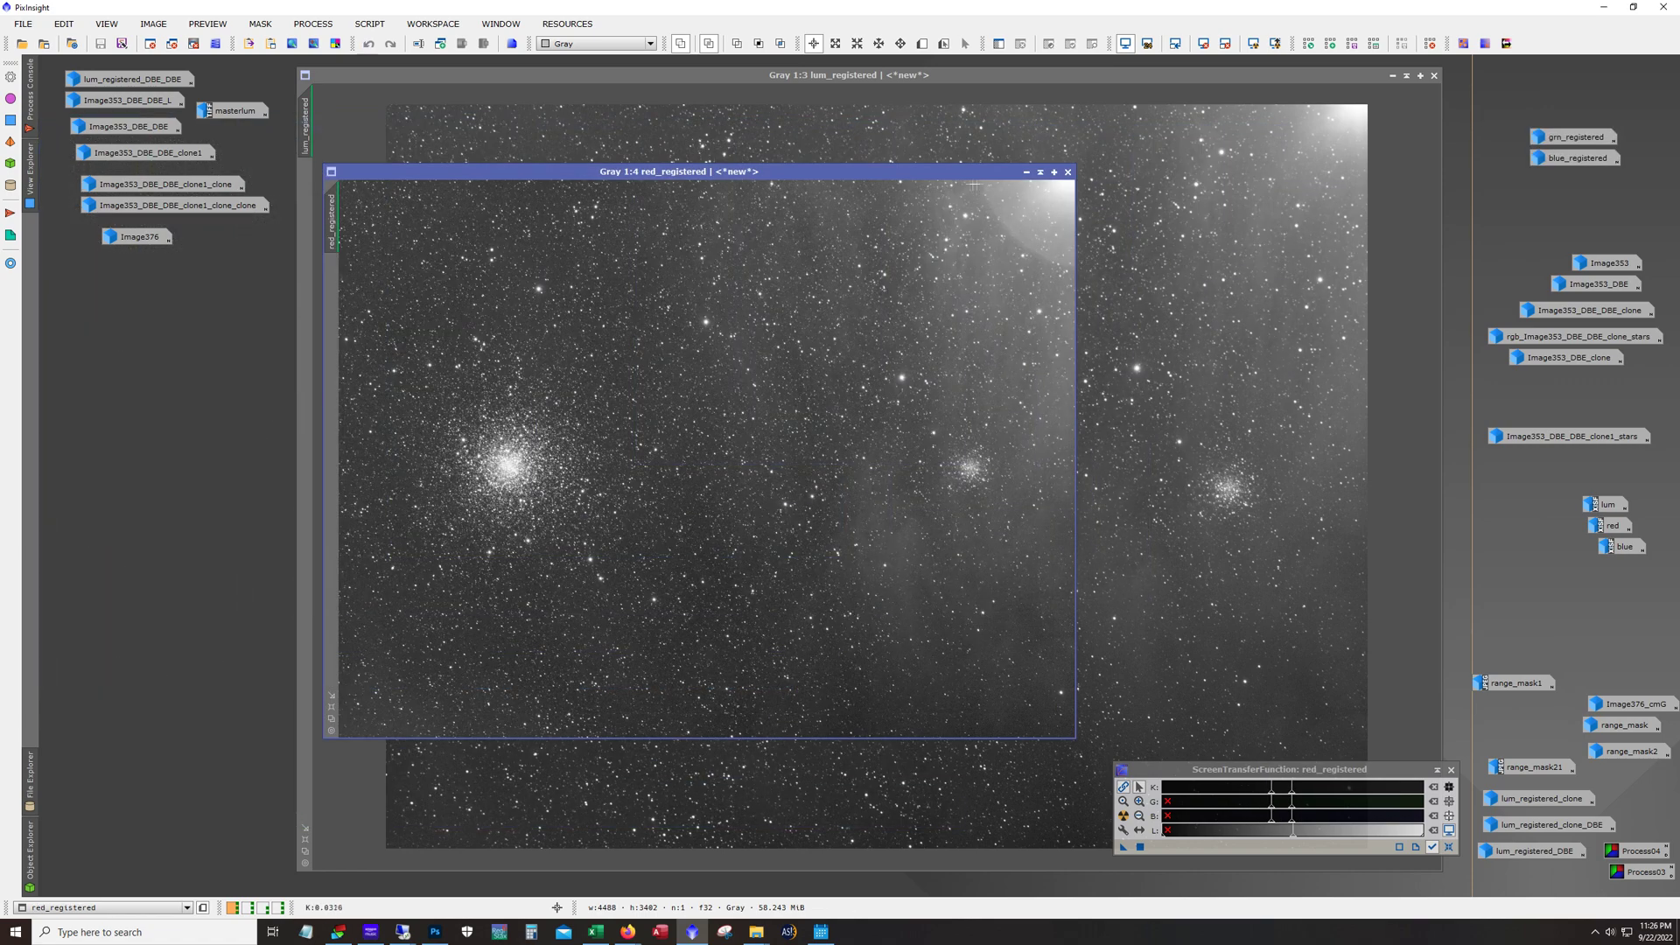
left_click(1027, 172)
- Minimize lum_registered, then open the Image353 colour image and shift it right
left_click(1393, 77)
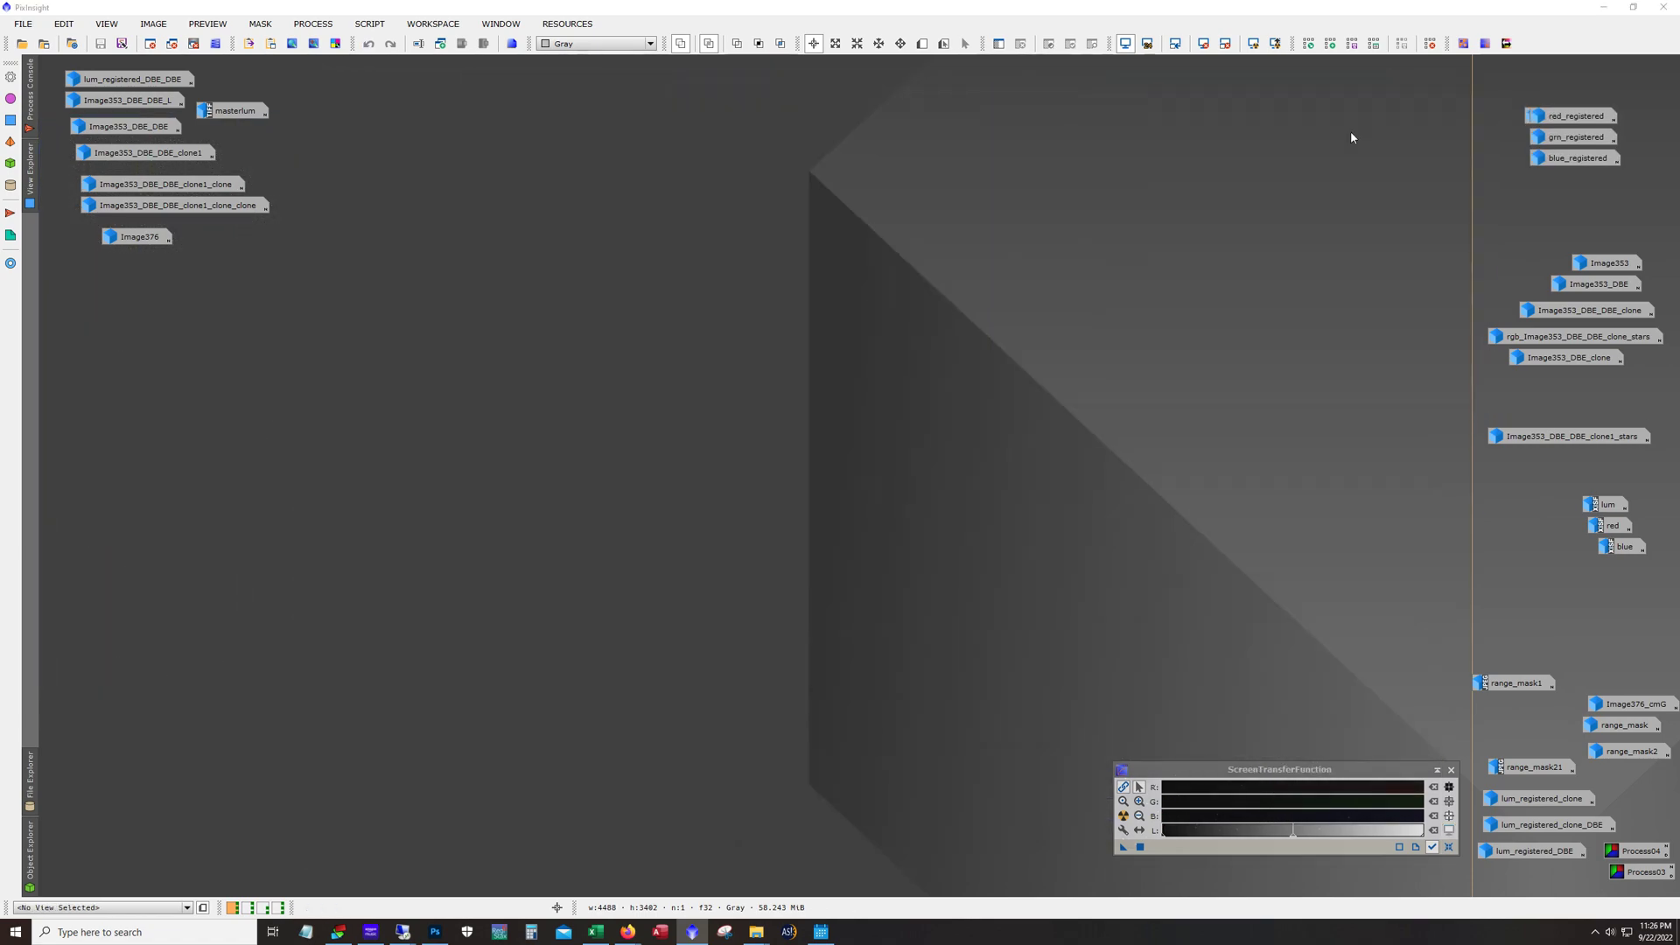
left_click_drag(1557, 122, 1556, 112)
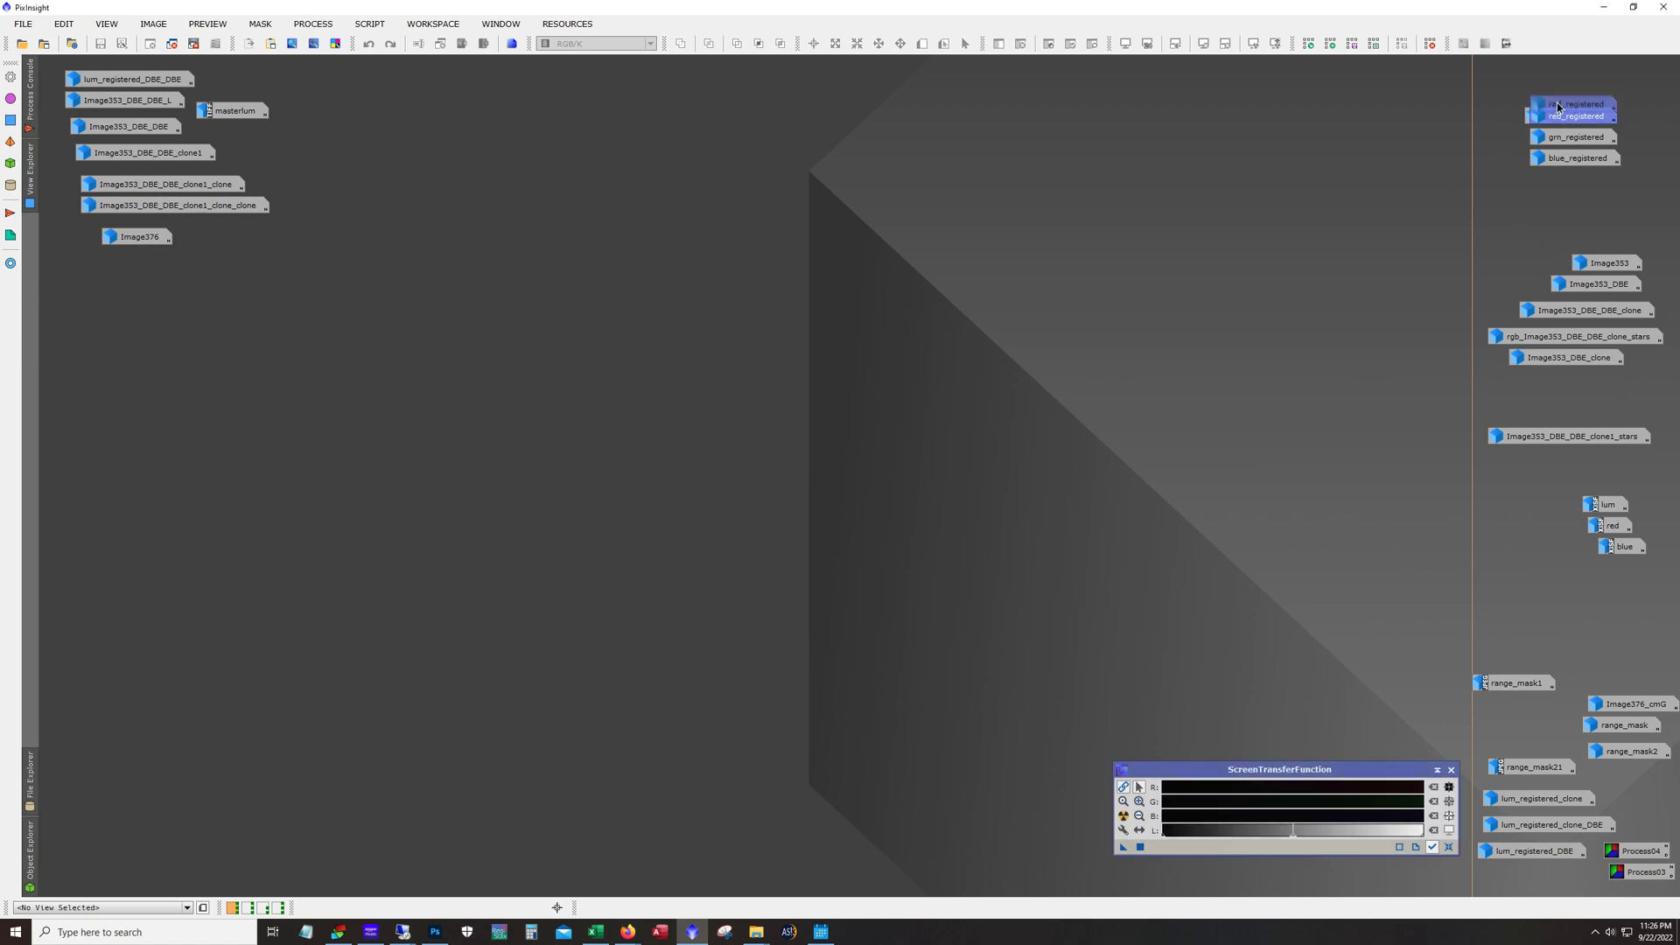
double_click(1613, 261)
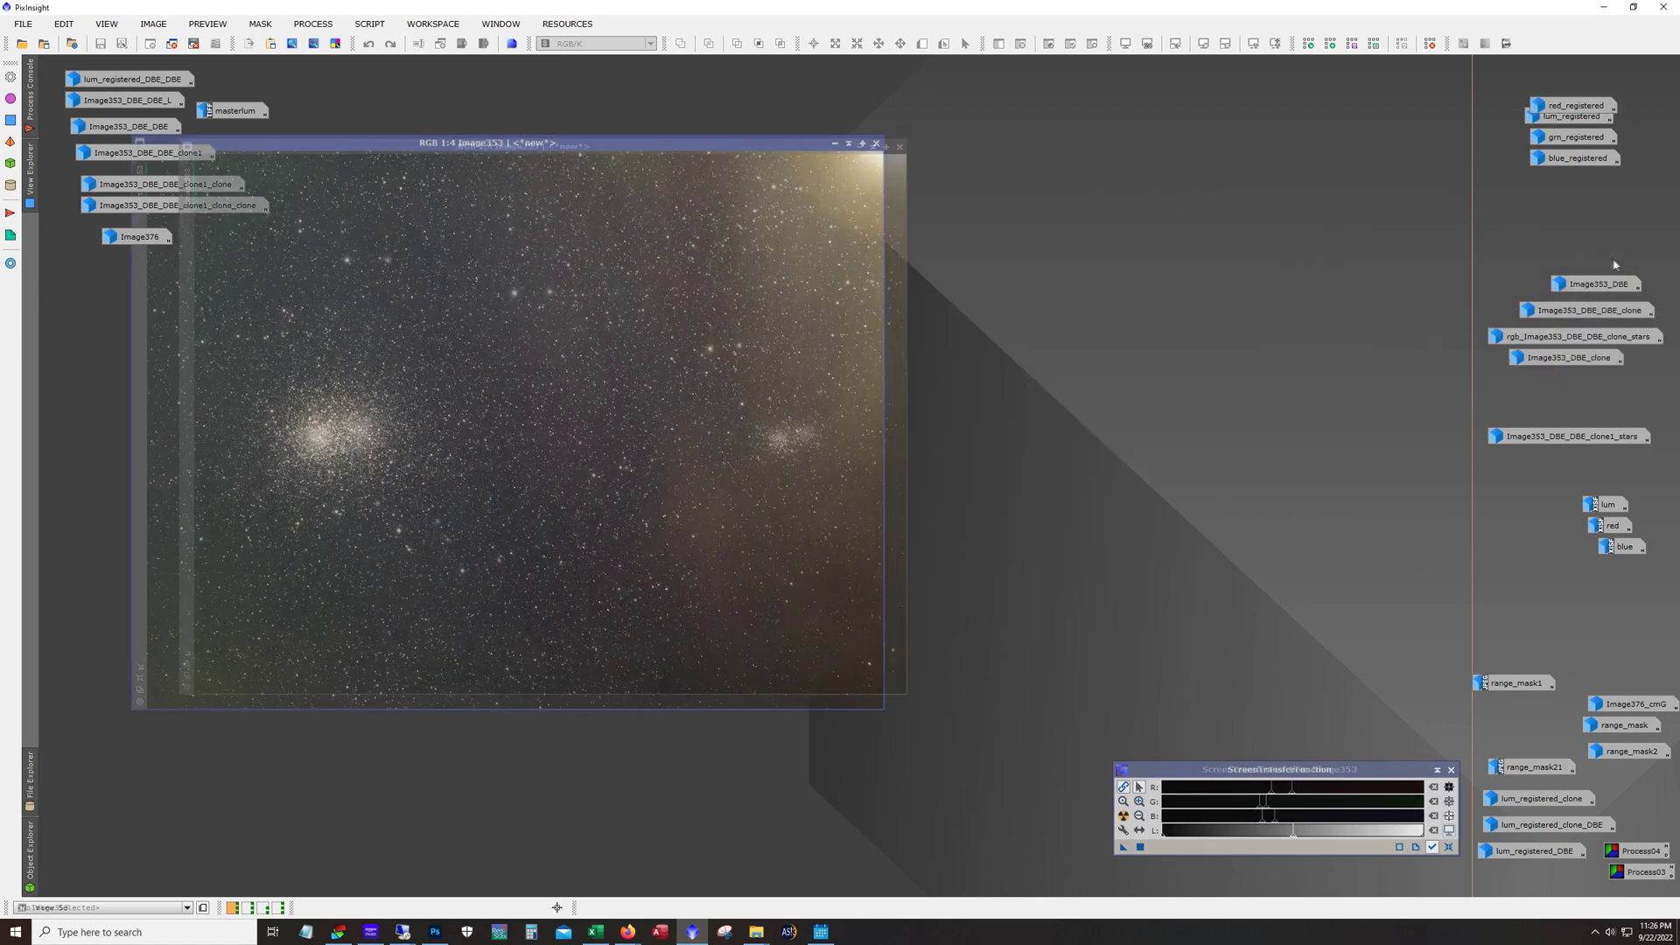
left_click_drag(726, 143, 871, 133)
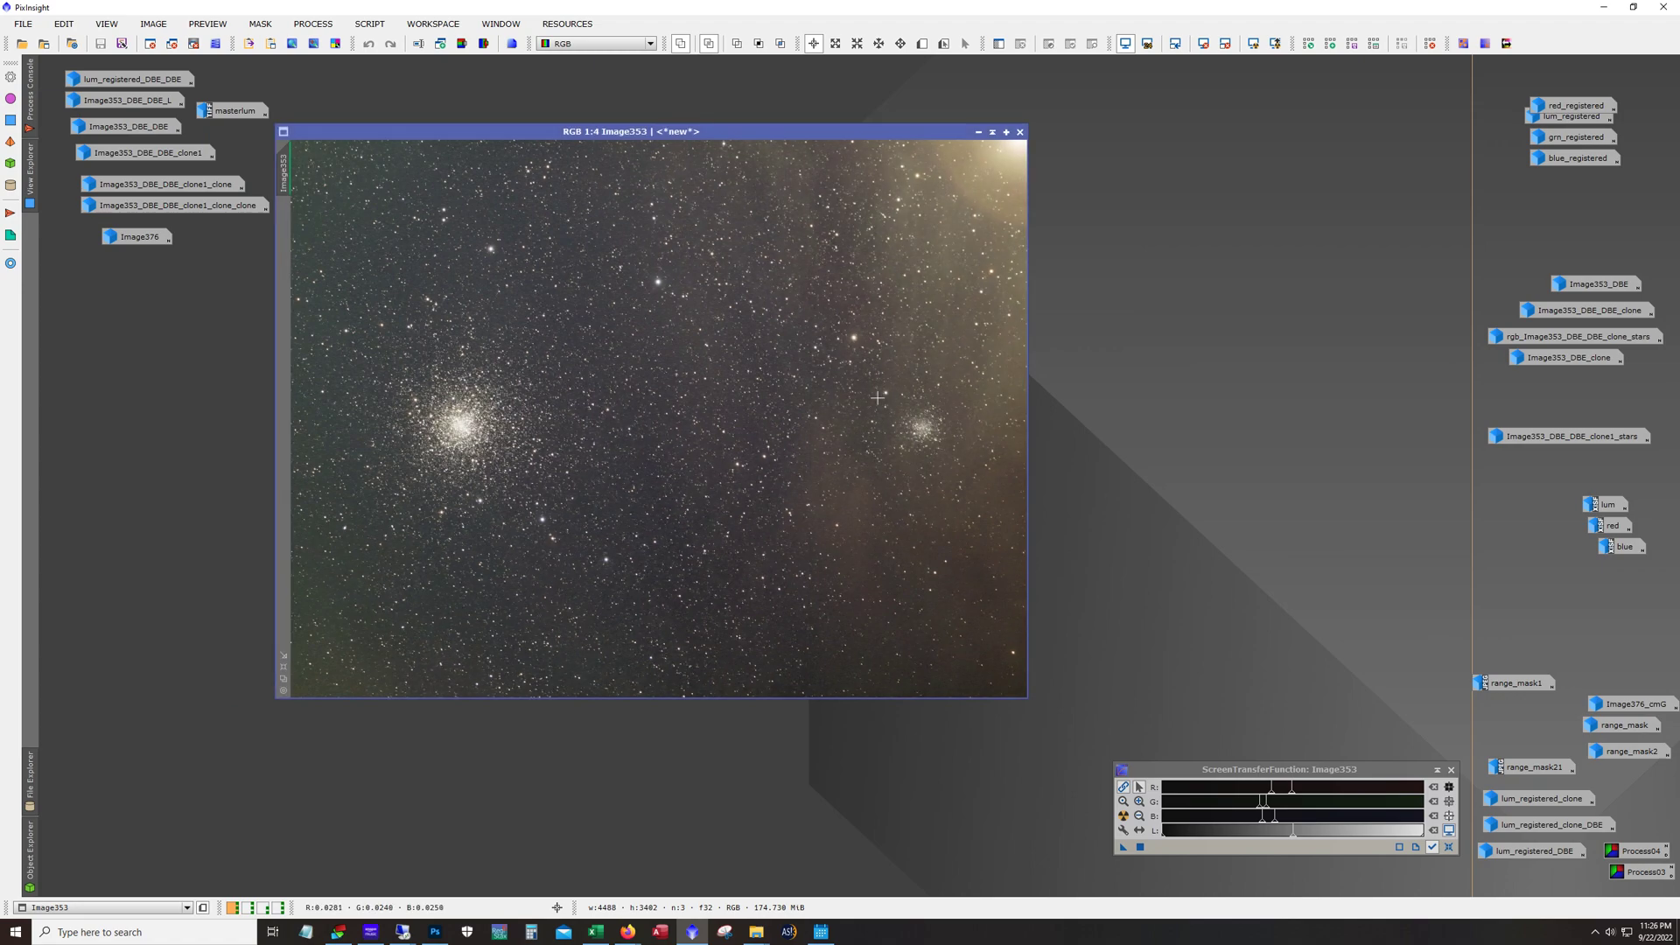
- Open Image353_DBE overlapping Image353, plus the Image353_DBE_DBE_clone image
double_click(1573, 286)
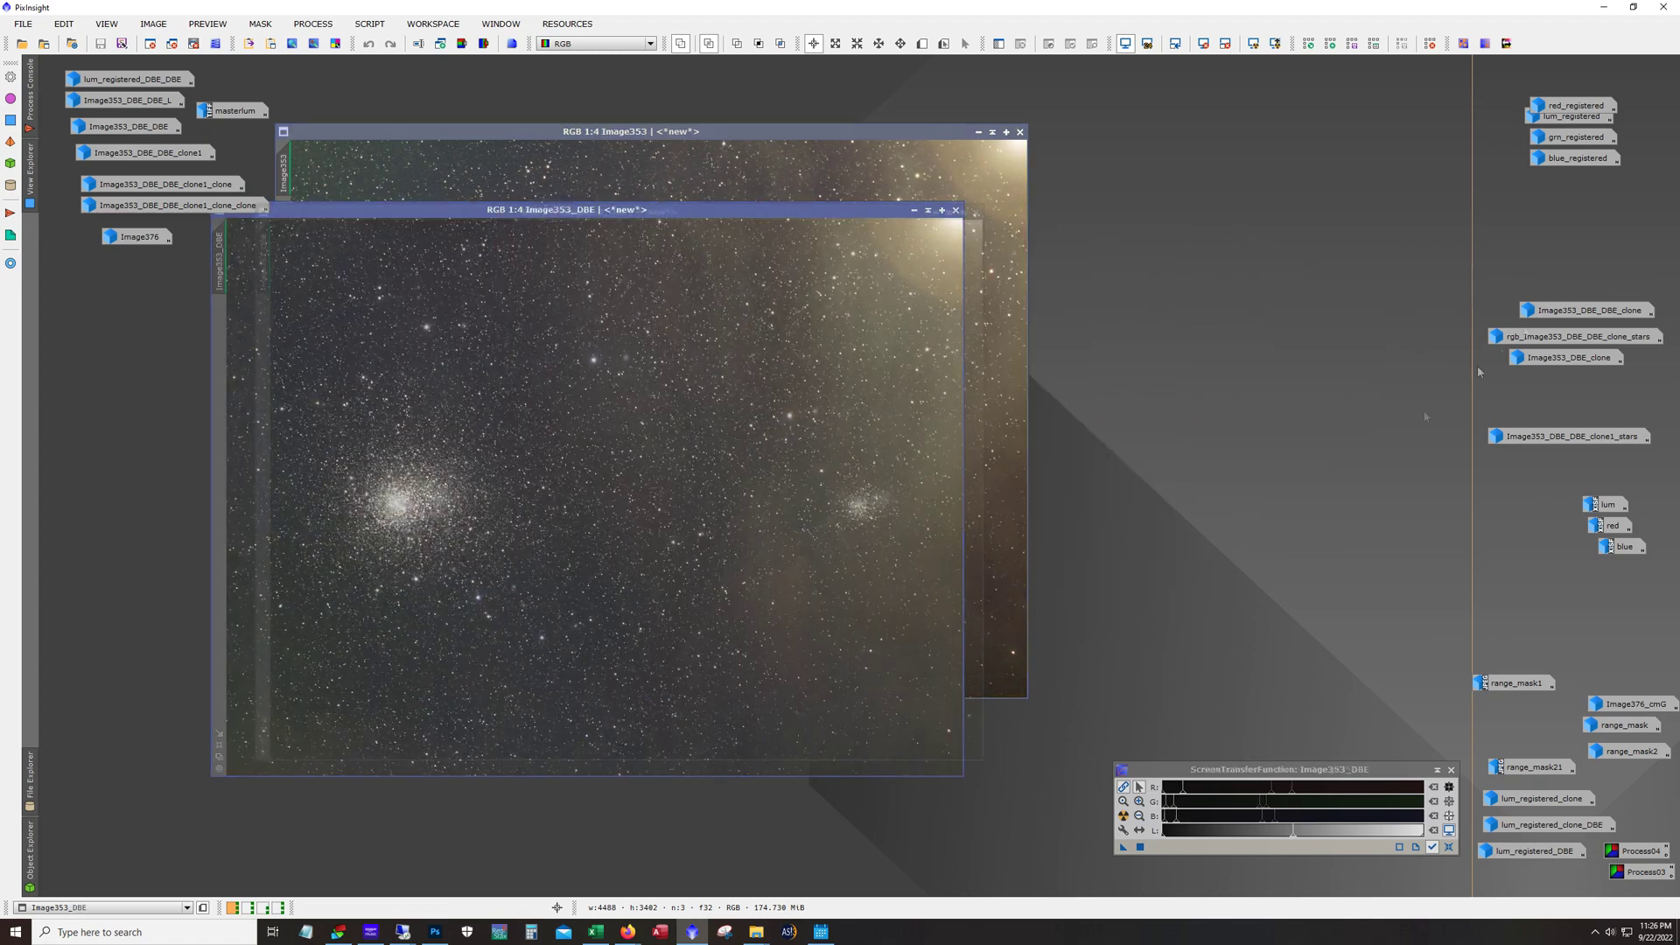
left_click_drag(713, 213, 1122, 213)
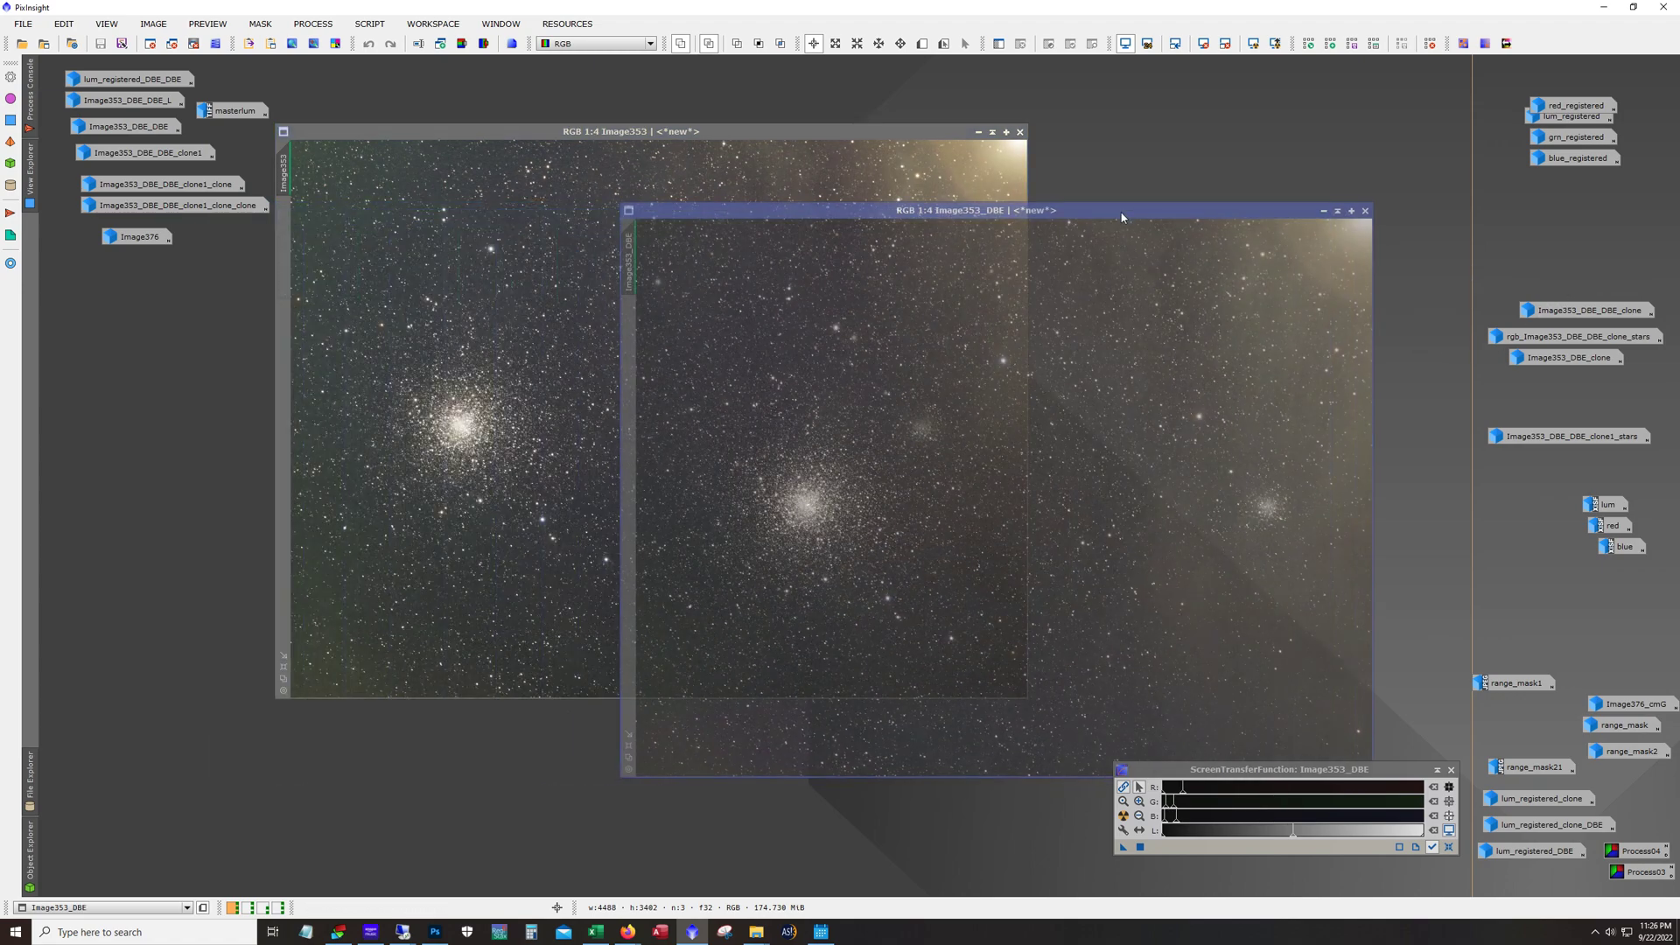
left_click(817, 182)
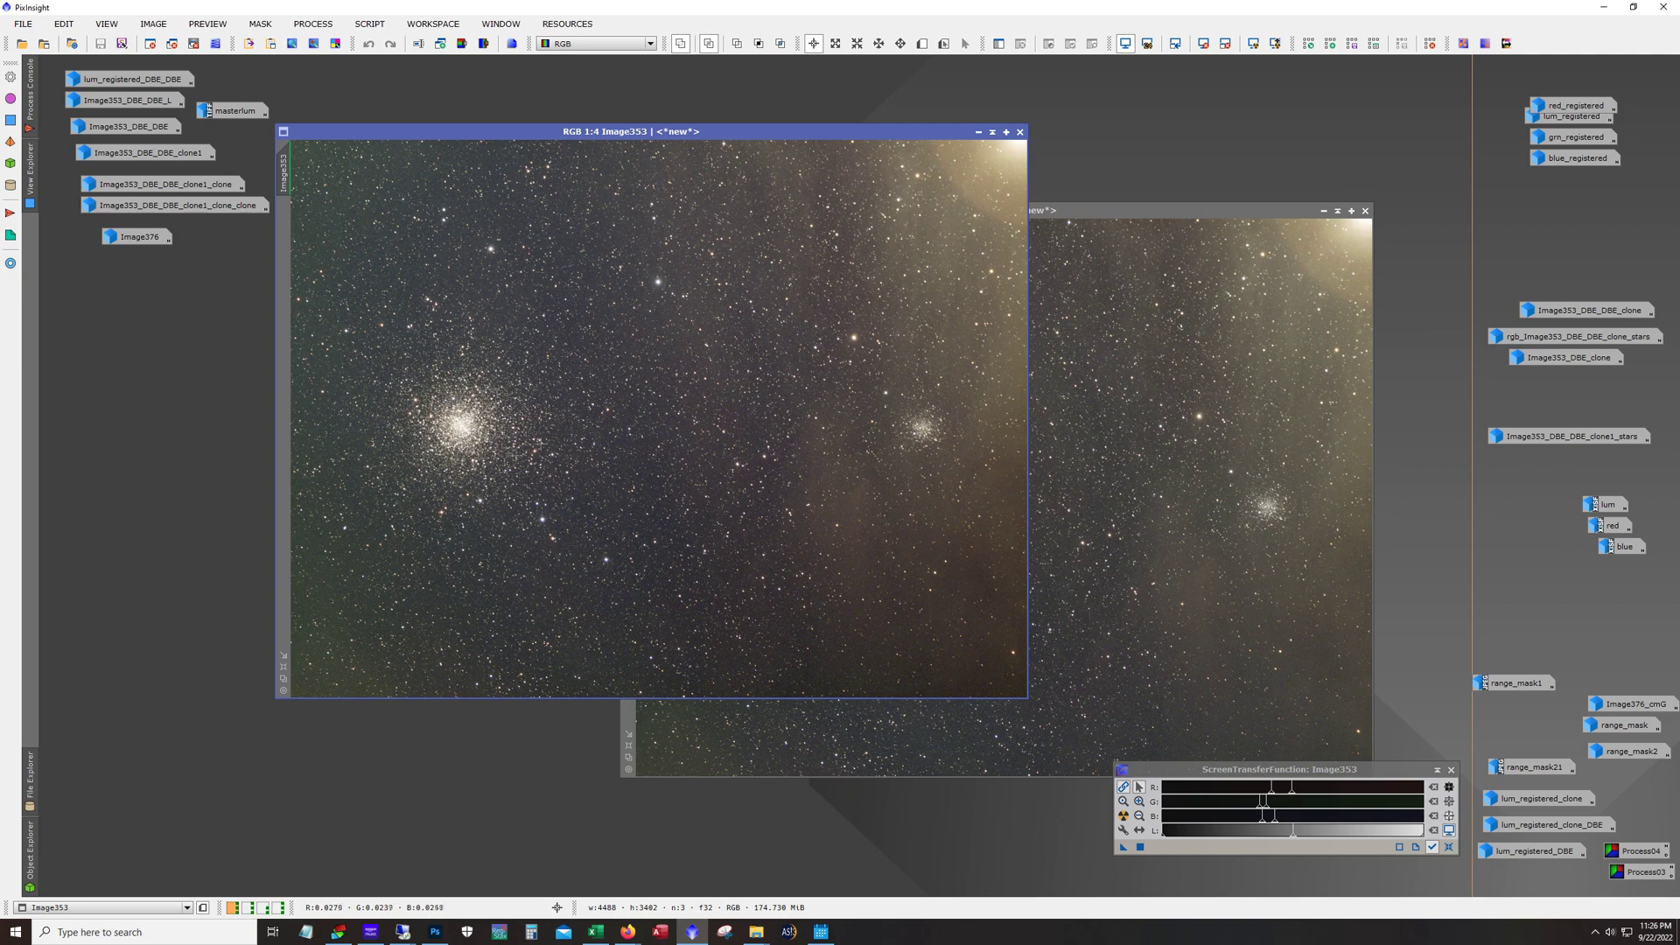
left_click_drag(487, 131, 535, 115)
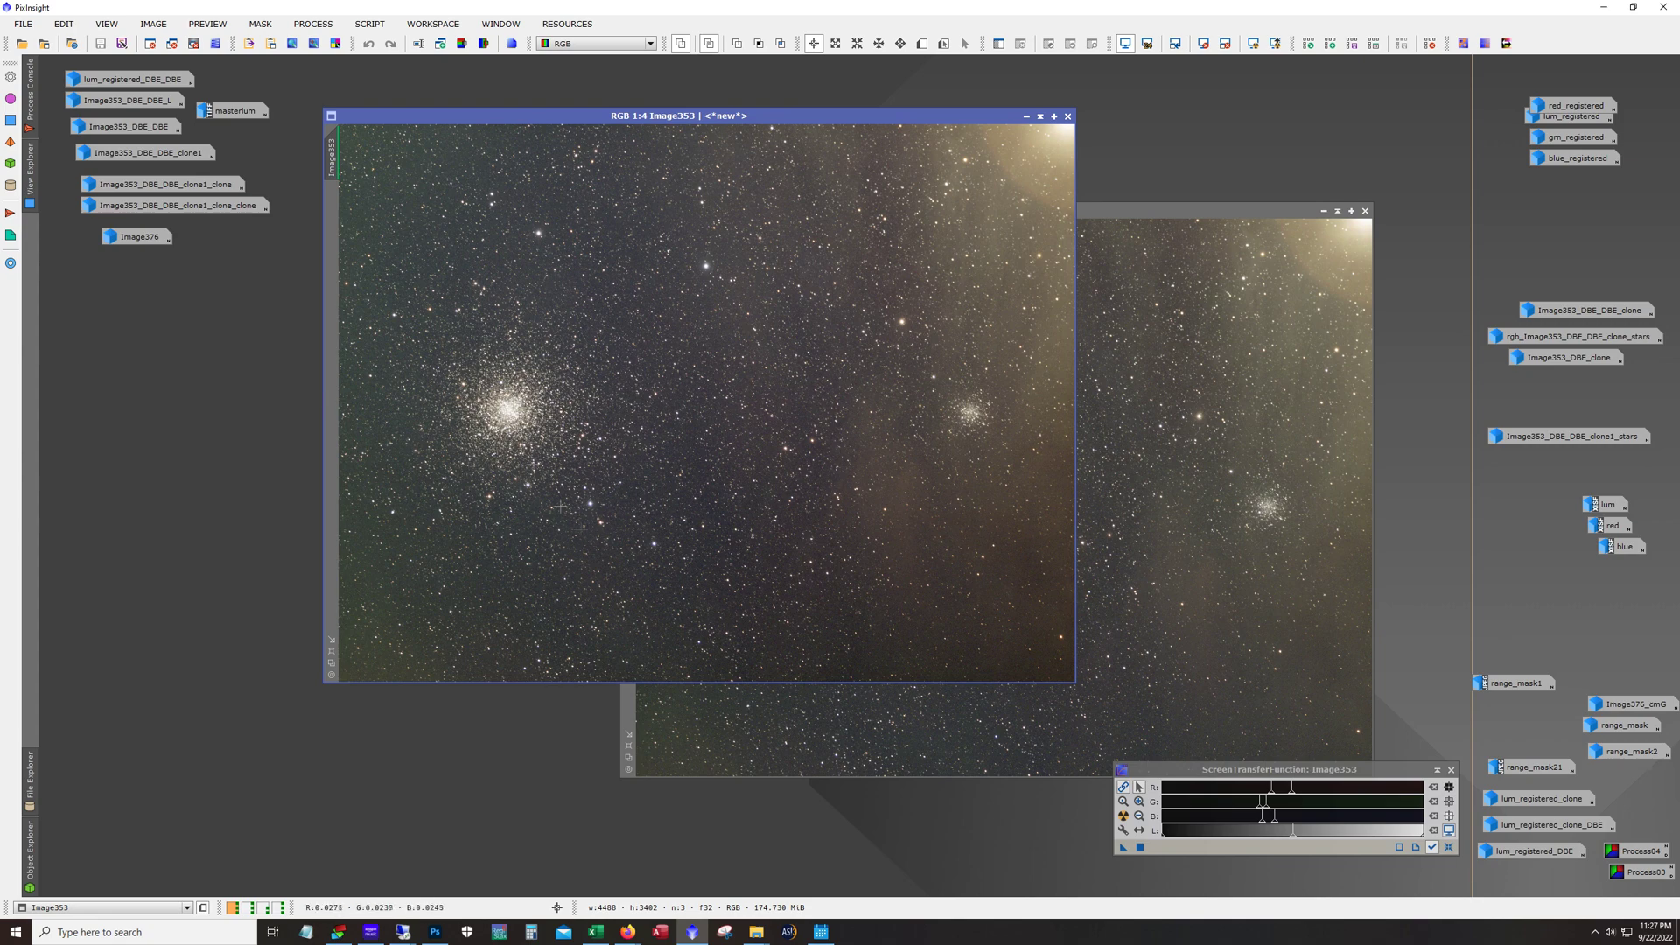
left_click_drag(796, 116, 784, 98)
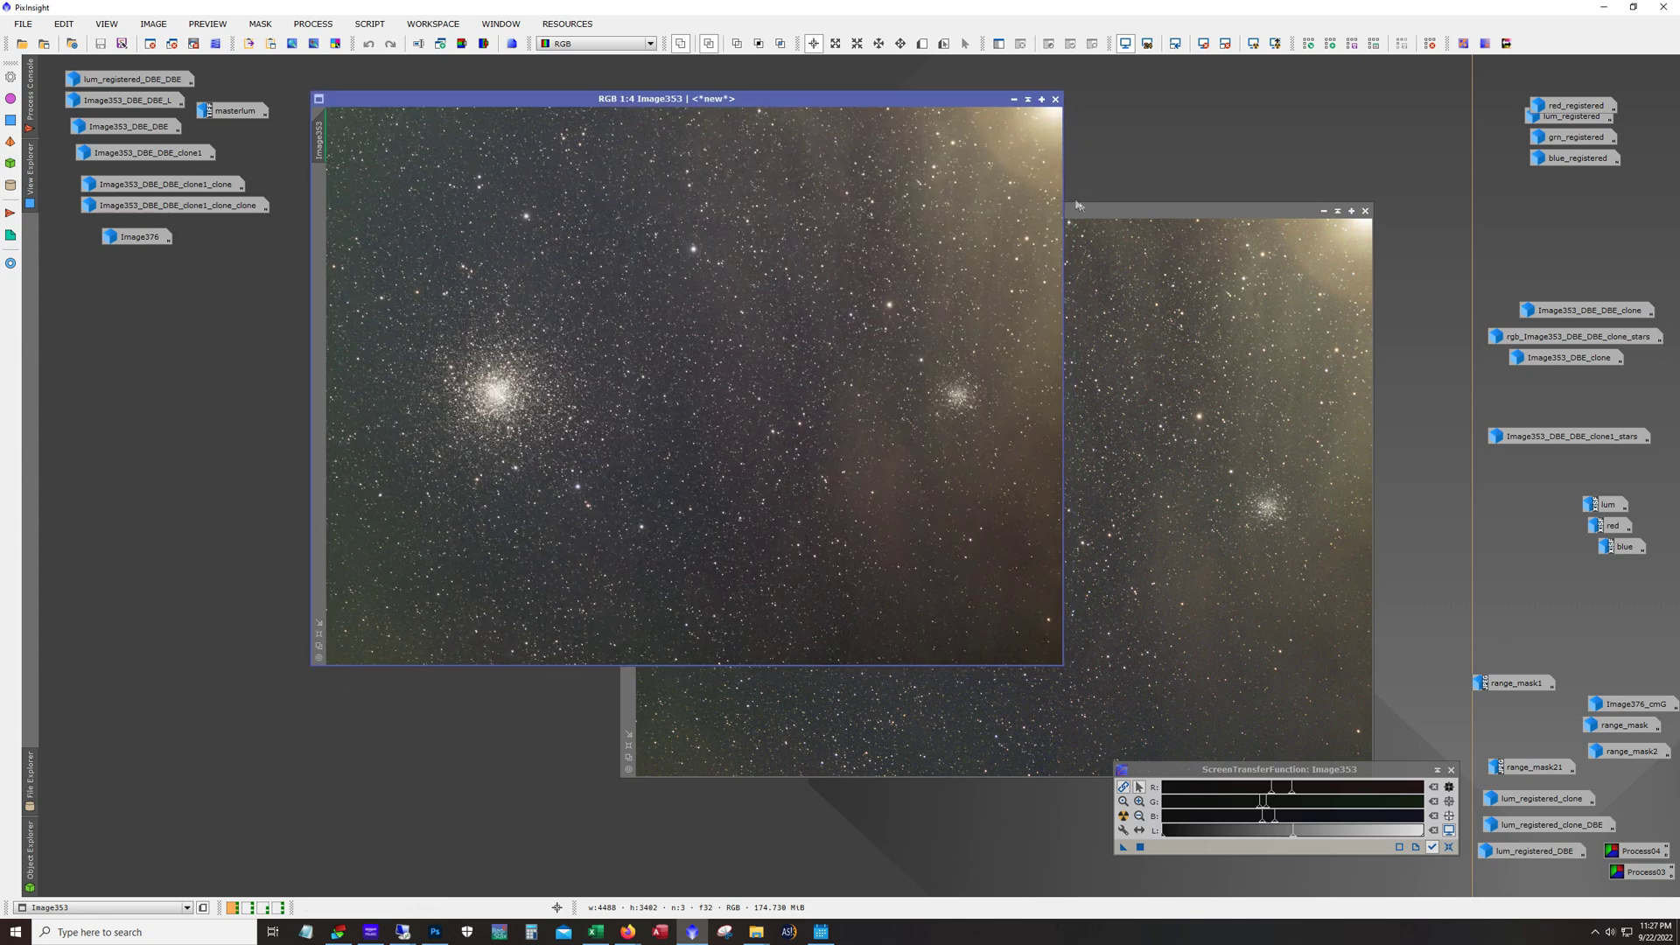
left_click_drag(1077, 211, 853, 175)
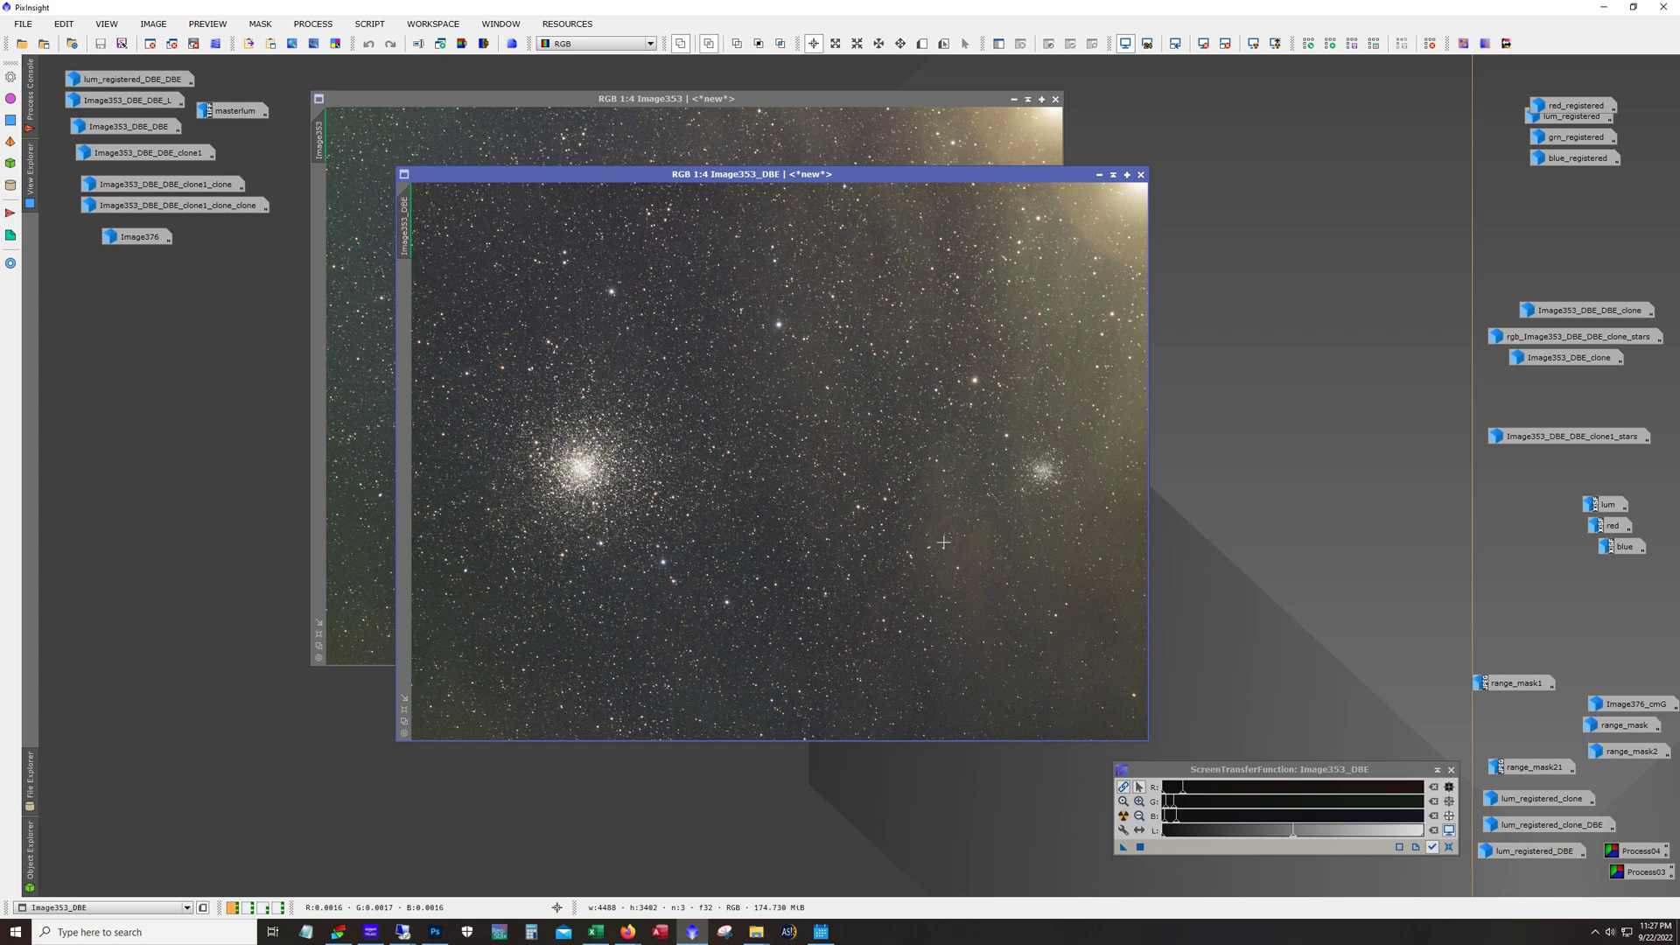
double_click(1588, 310)
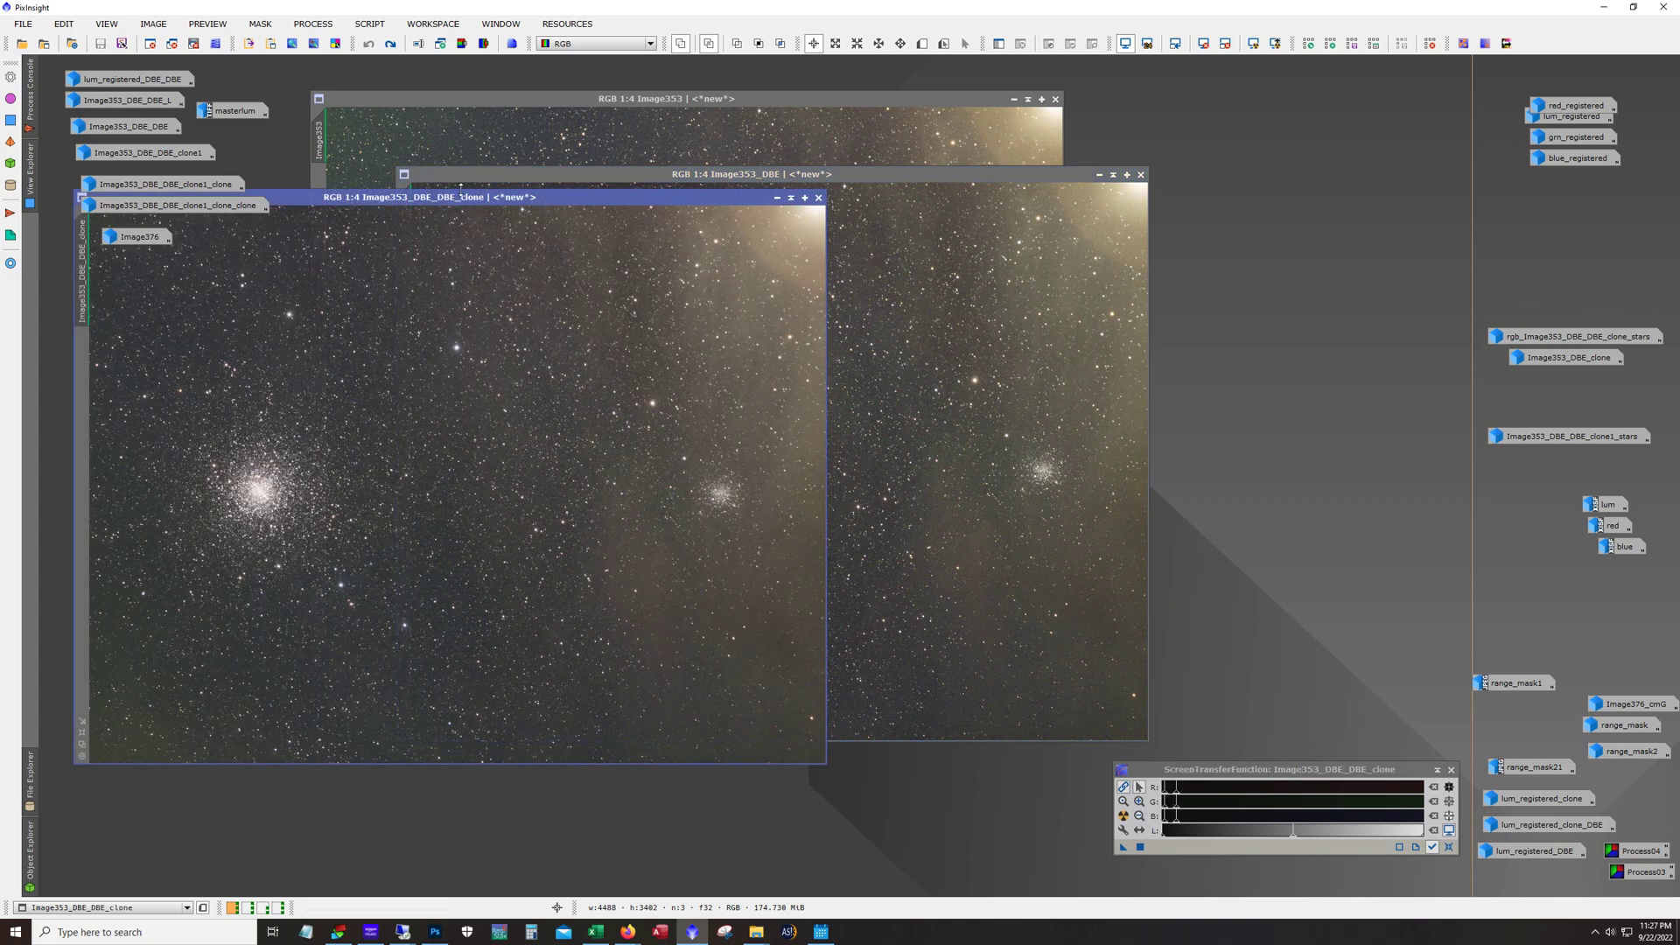
- Move Image353_DBE_DBE_clone over the others and zoom in on the cluster, then back out
left_click_drag(461, 197, 747, 209)
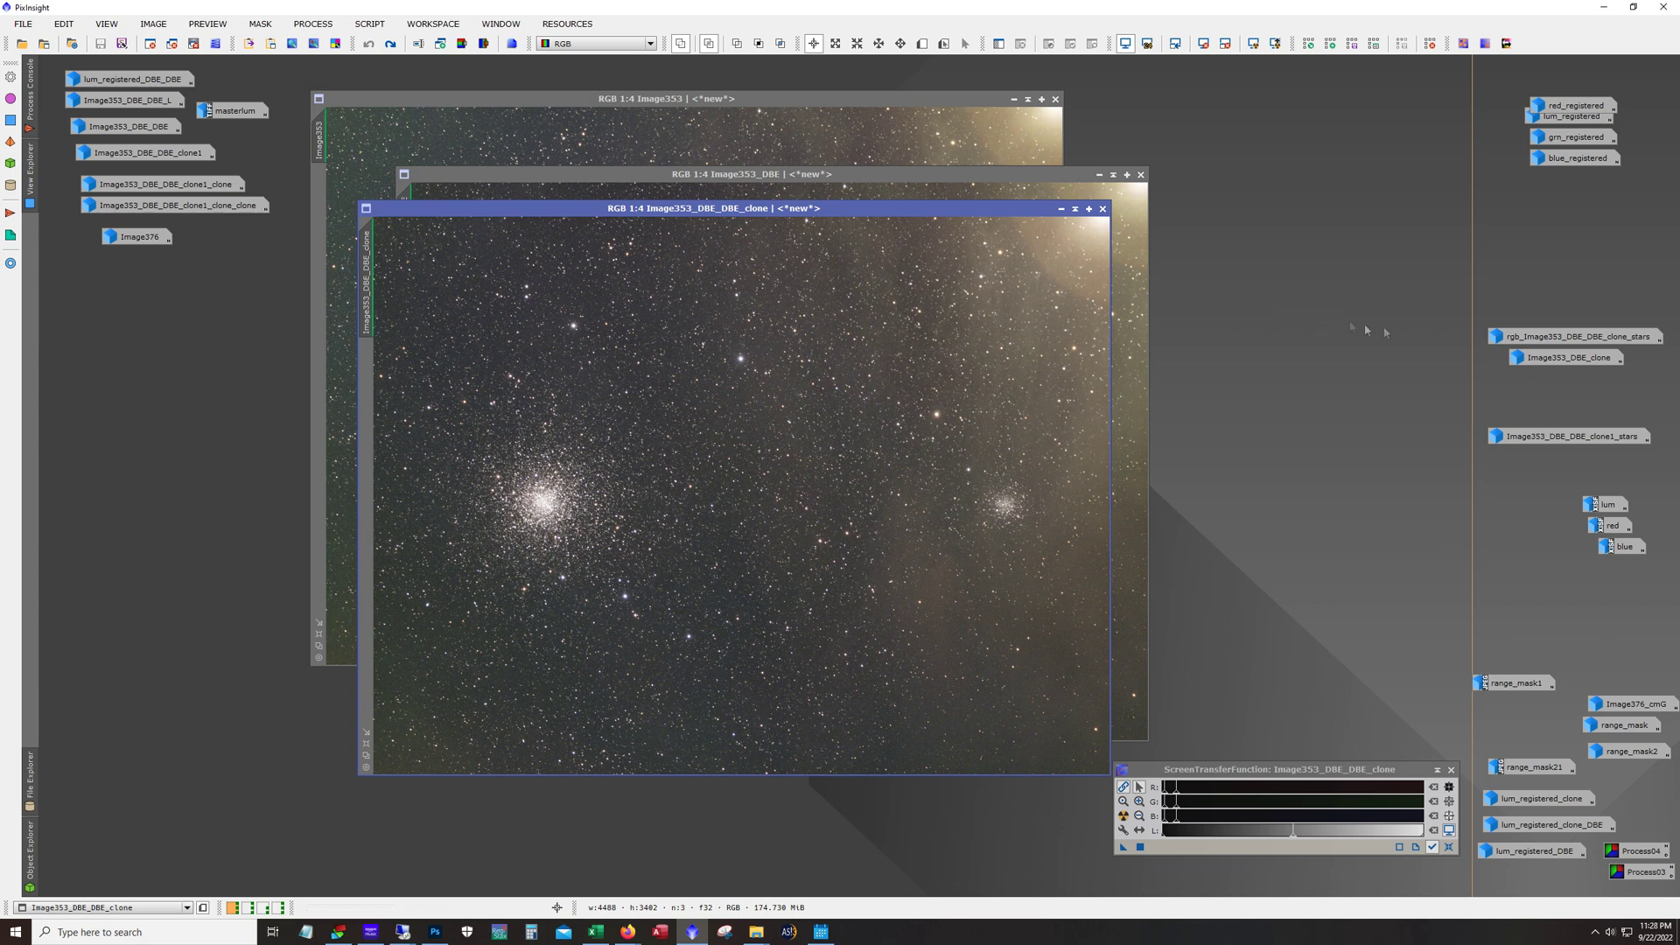
mouse_move(1515, 337)
scroll(538, 495, "up", 2)
left_click_drag(715, 768, 621, 769)
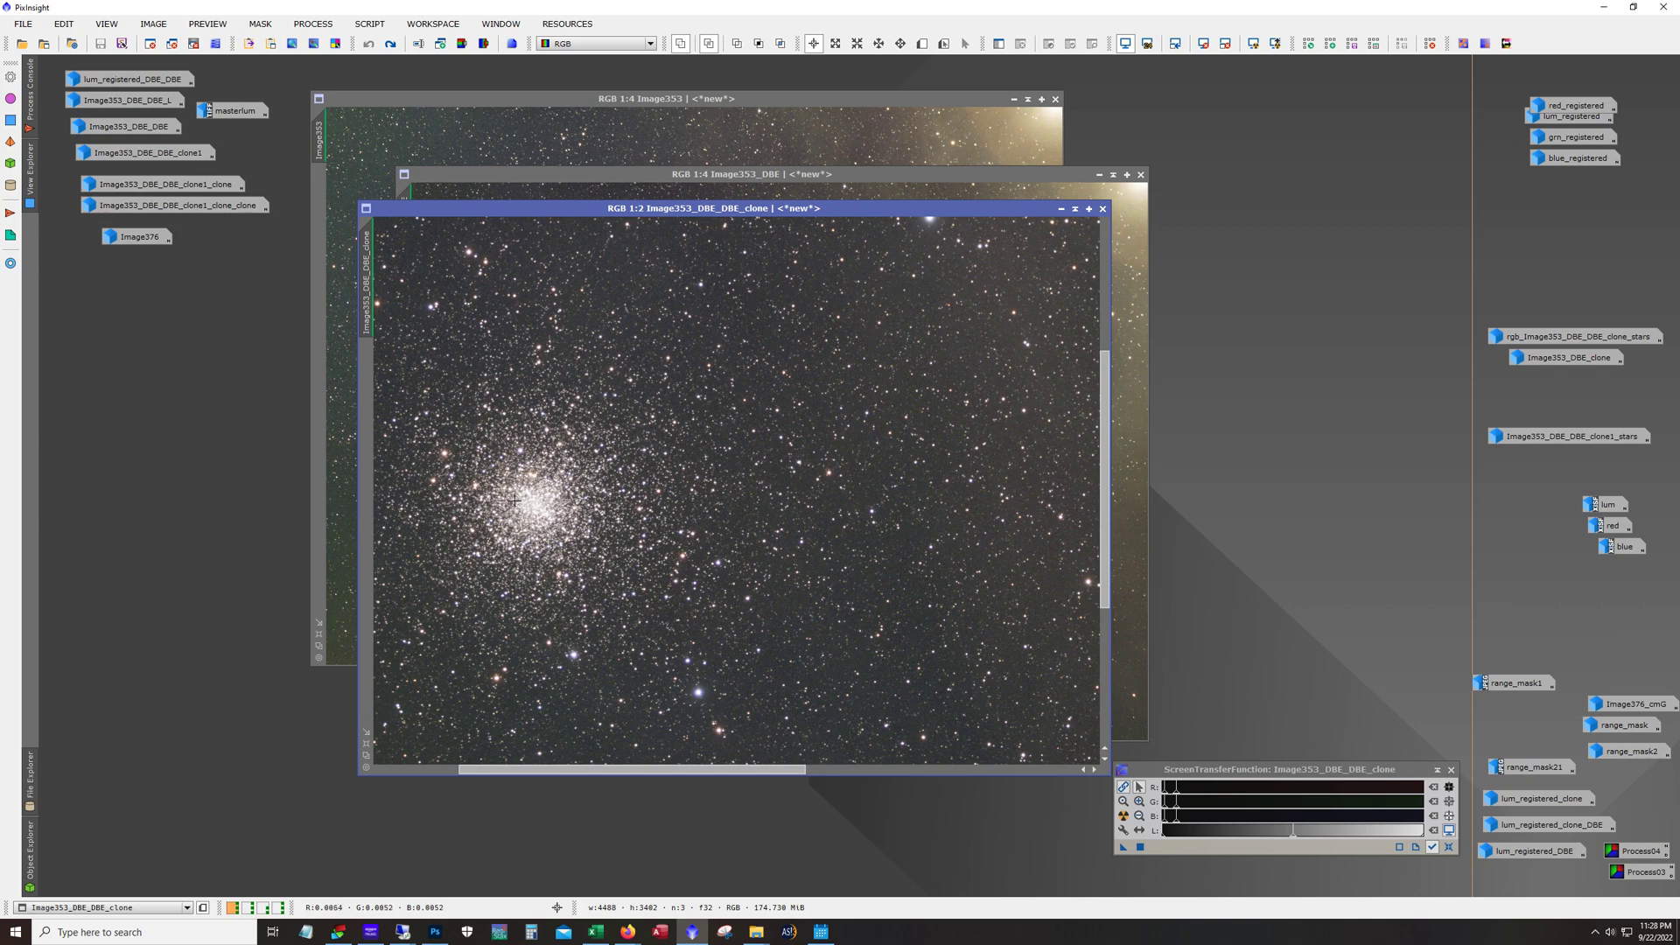
scroll(525, 516, "up", 1)
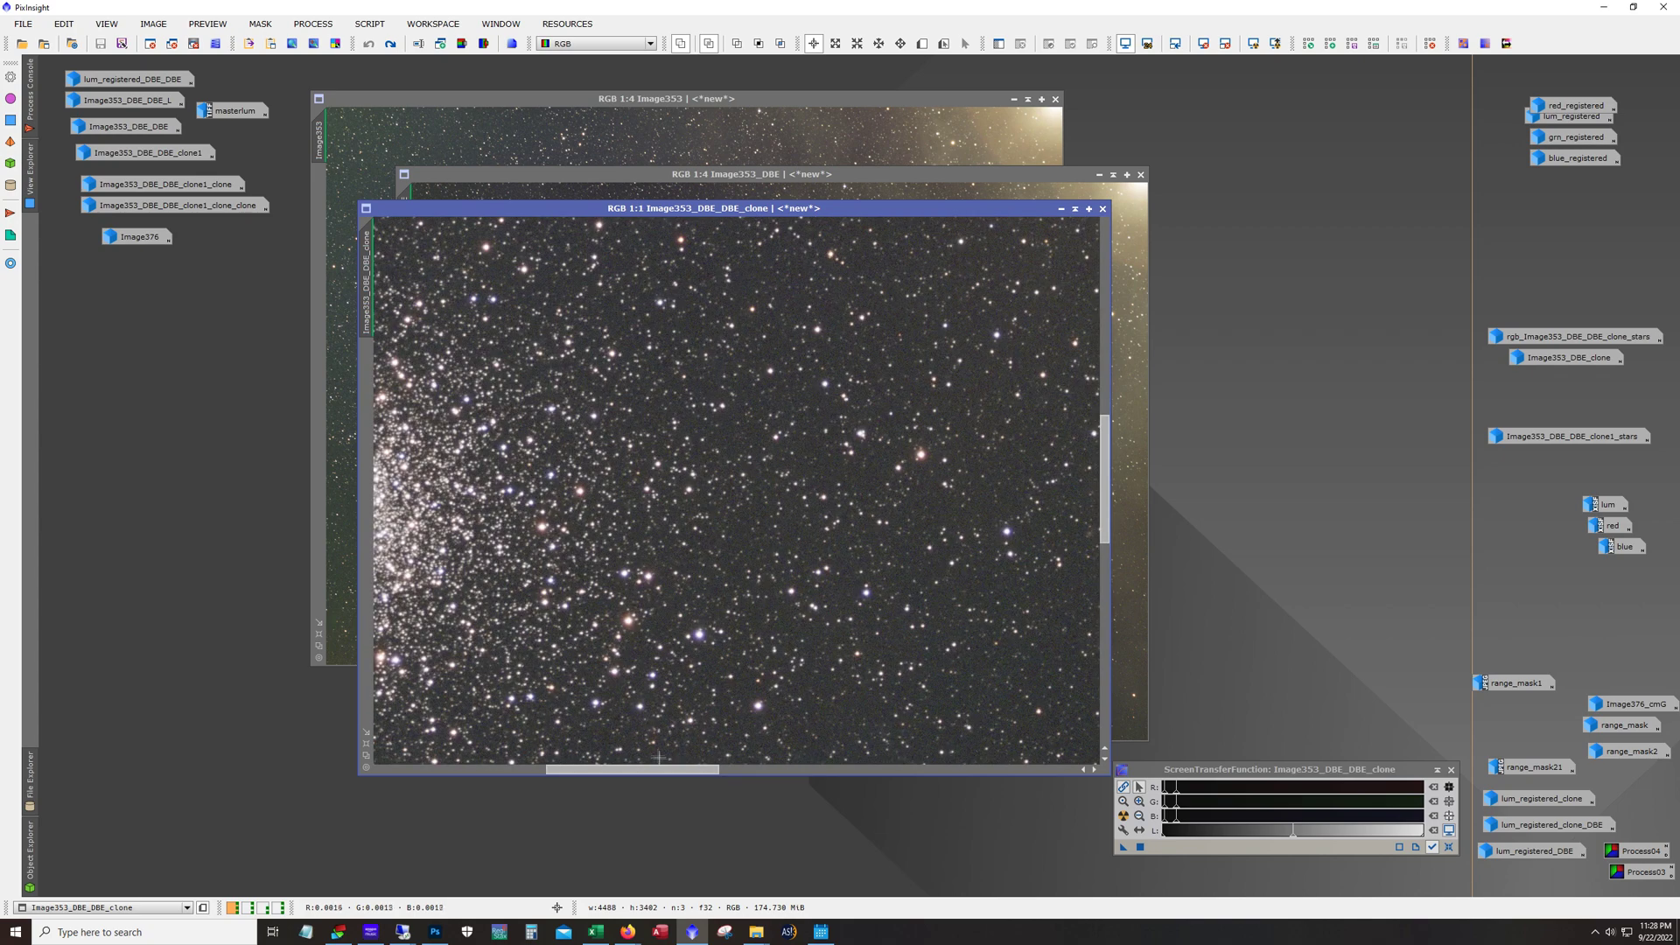
left_click_drag(658, 770, 597, 774)
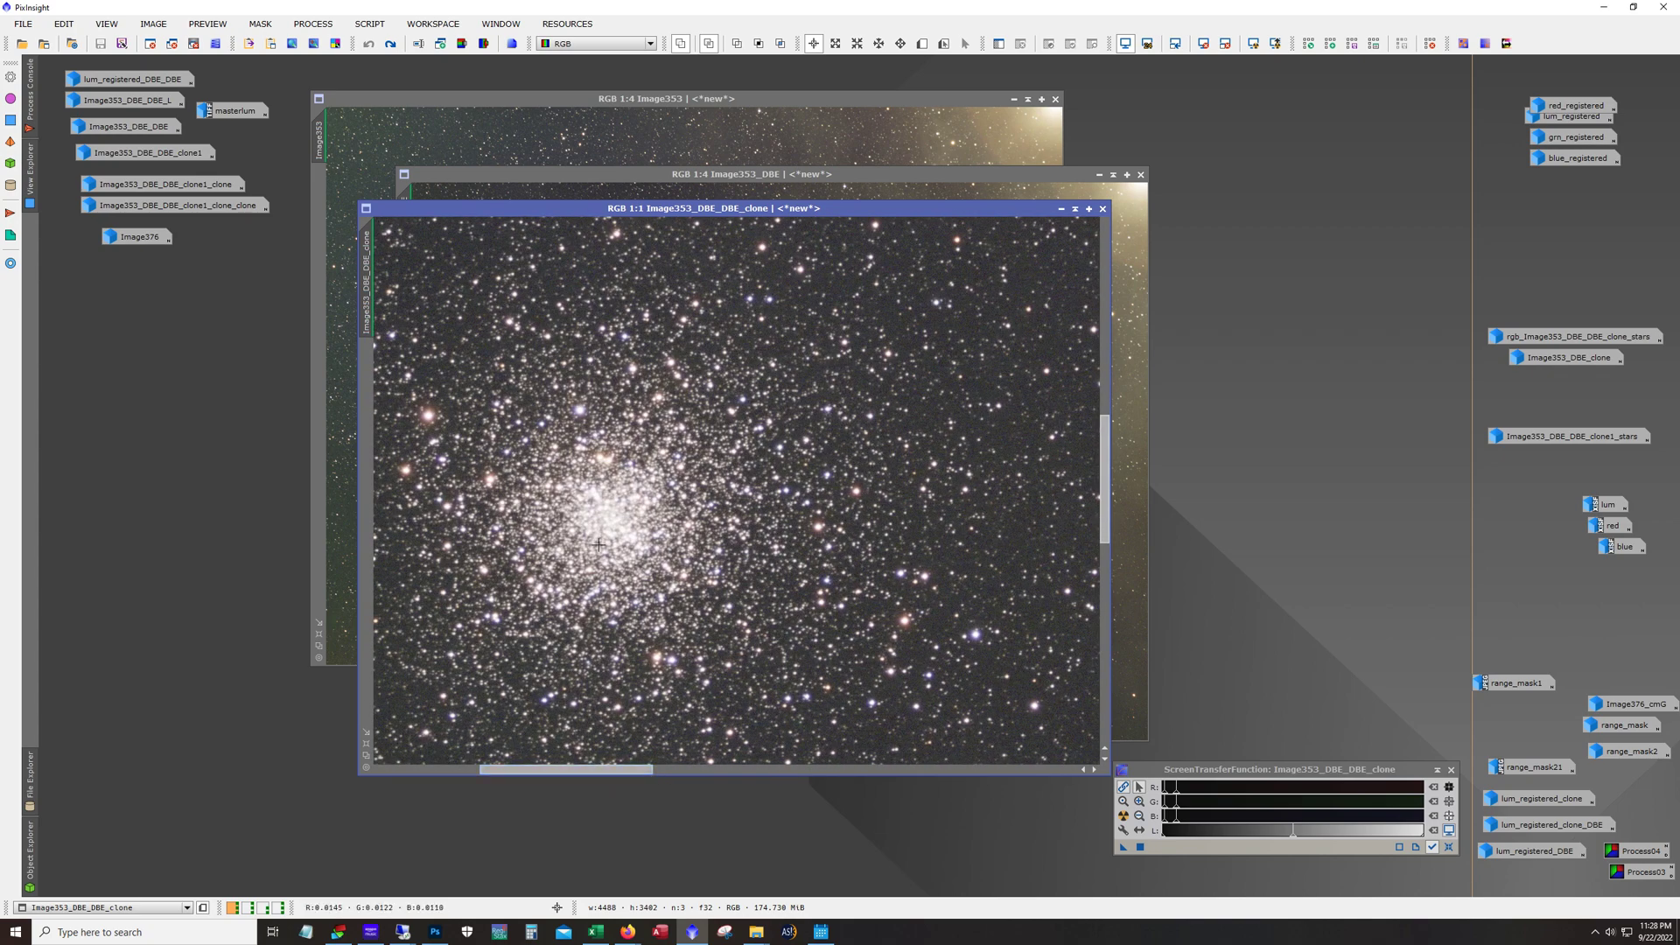
scroll(624, 562, "down", 1)
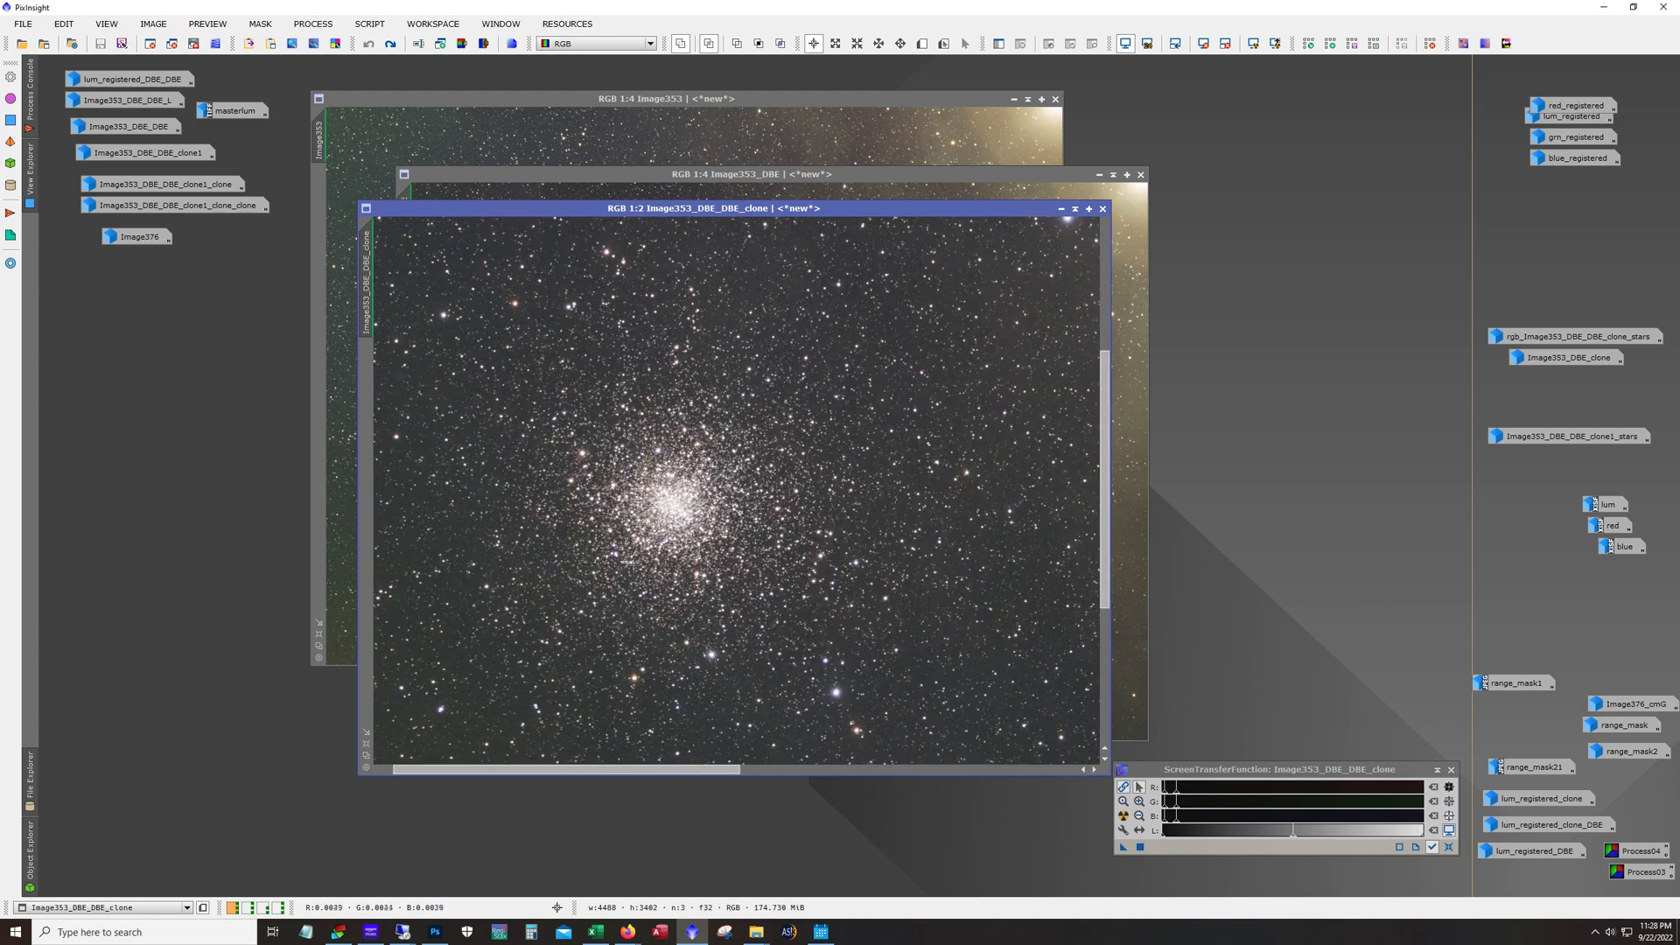
scroll(724, 403, "down", 1)
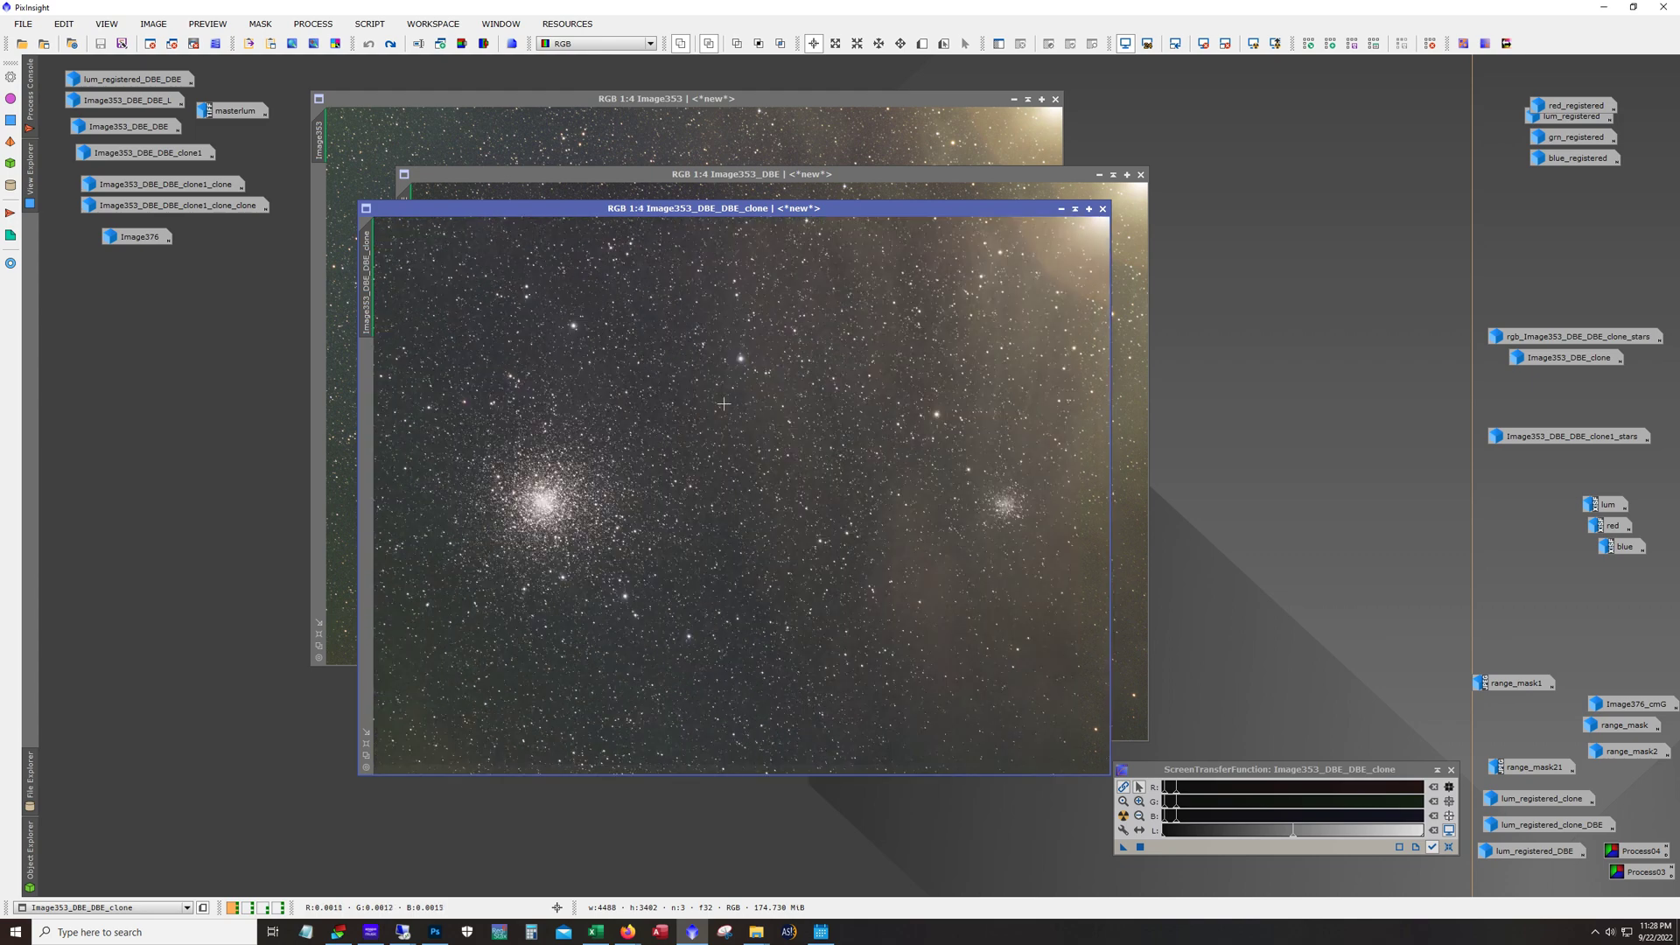
- Compare the clone with and without StarXTerminator, leaving it starless, and inspect it zoomed
left_click(390, 43)
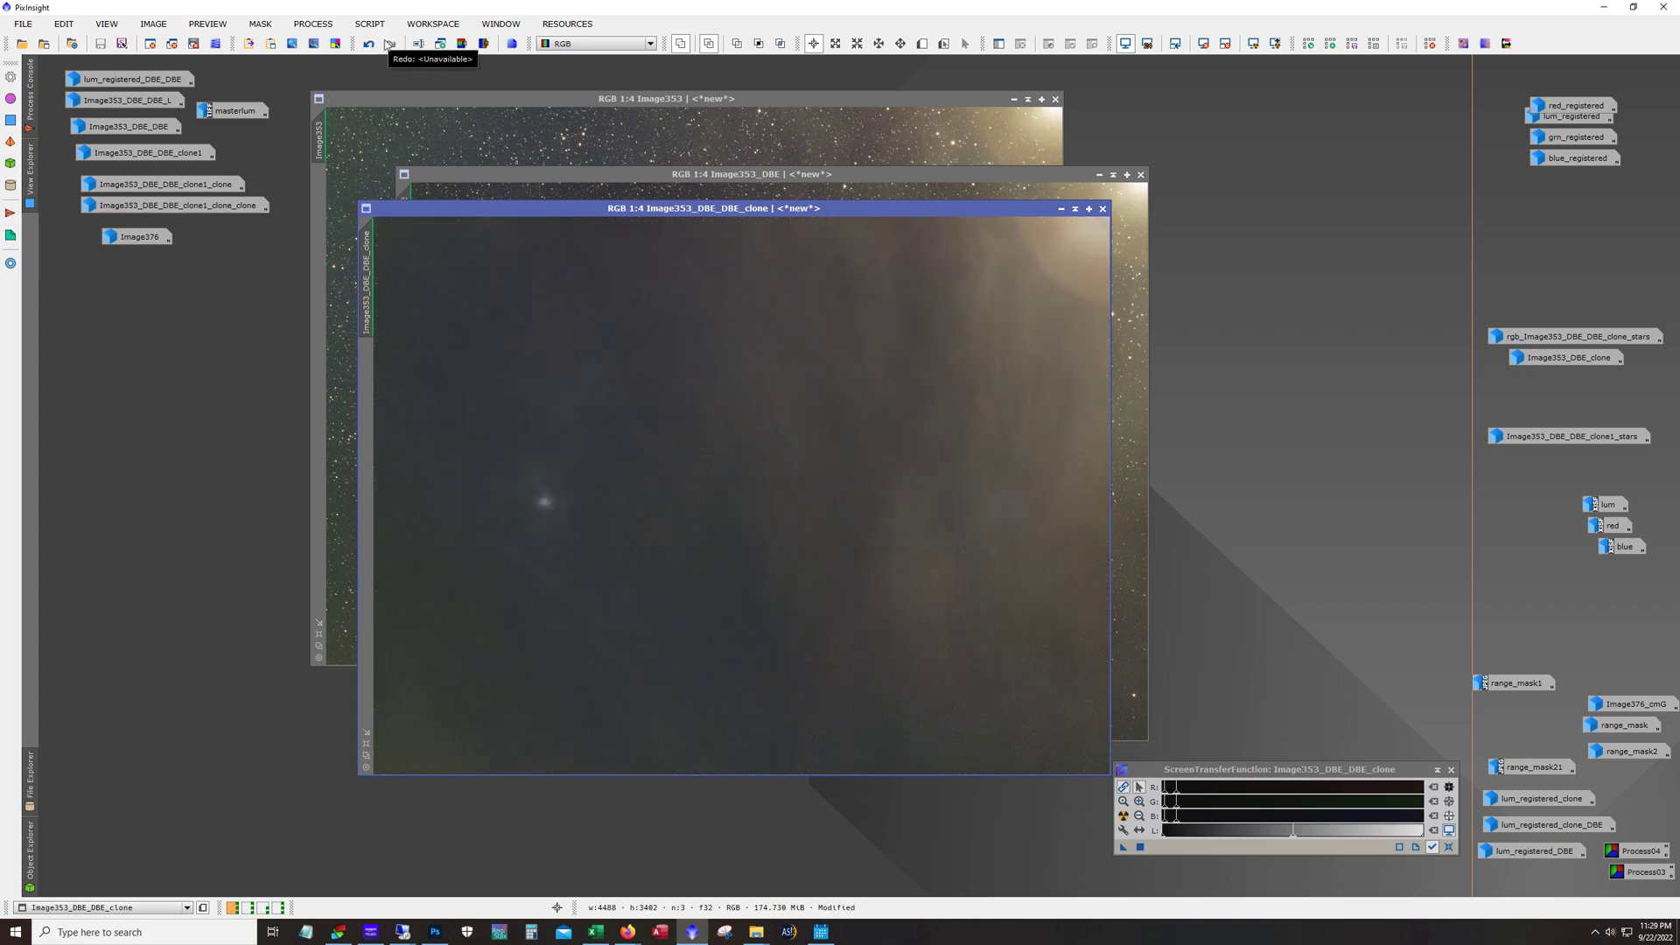
left_click(370, 44)
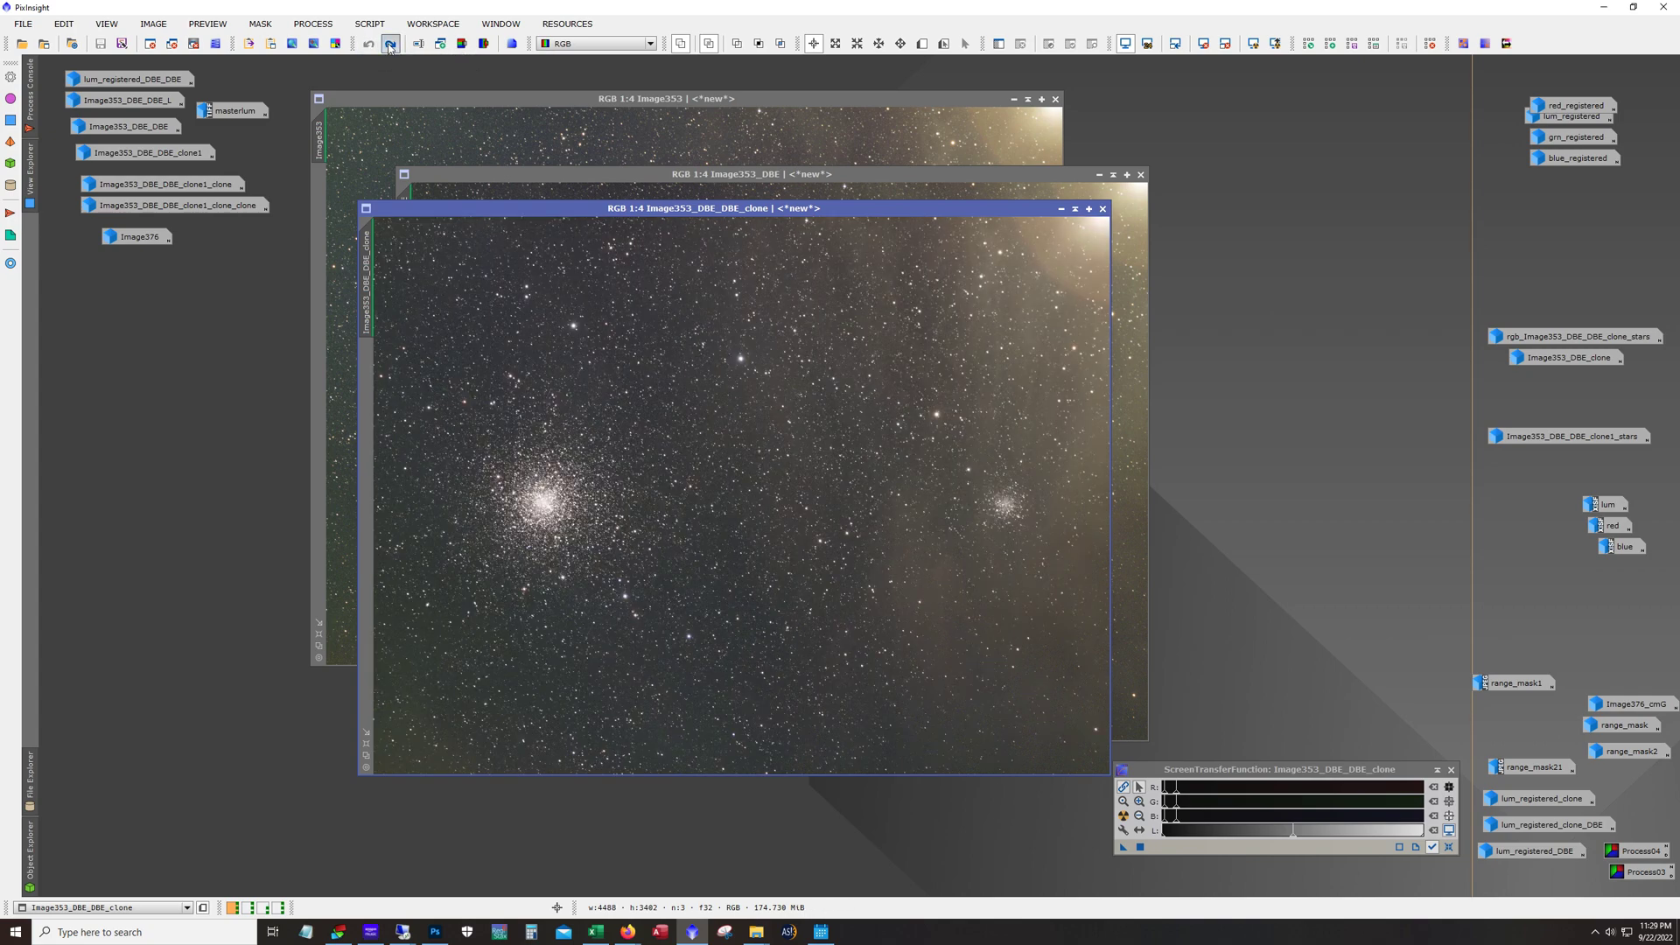
left_click(390, 44)
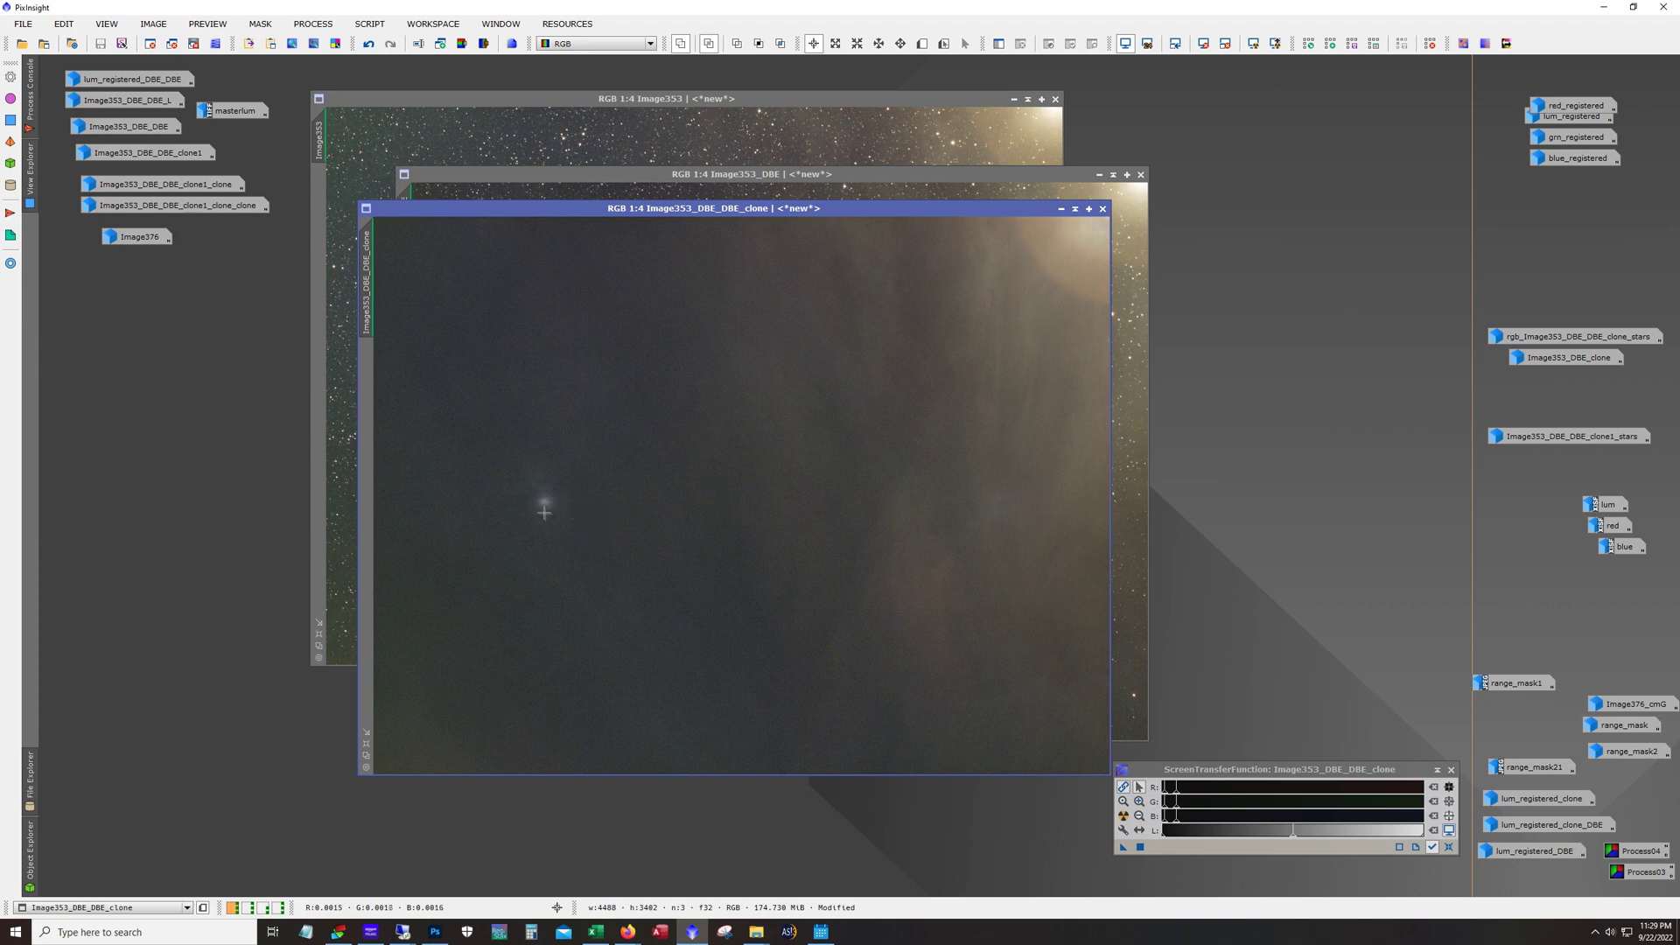
scroll(586, 533, "up", 2)
left_click_drag(673, 770, 566, 770)
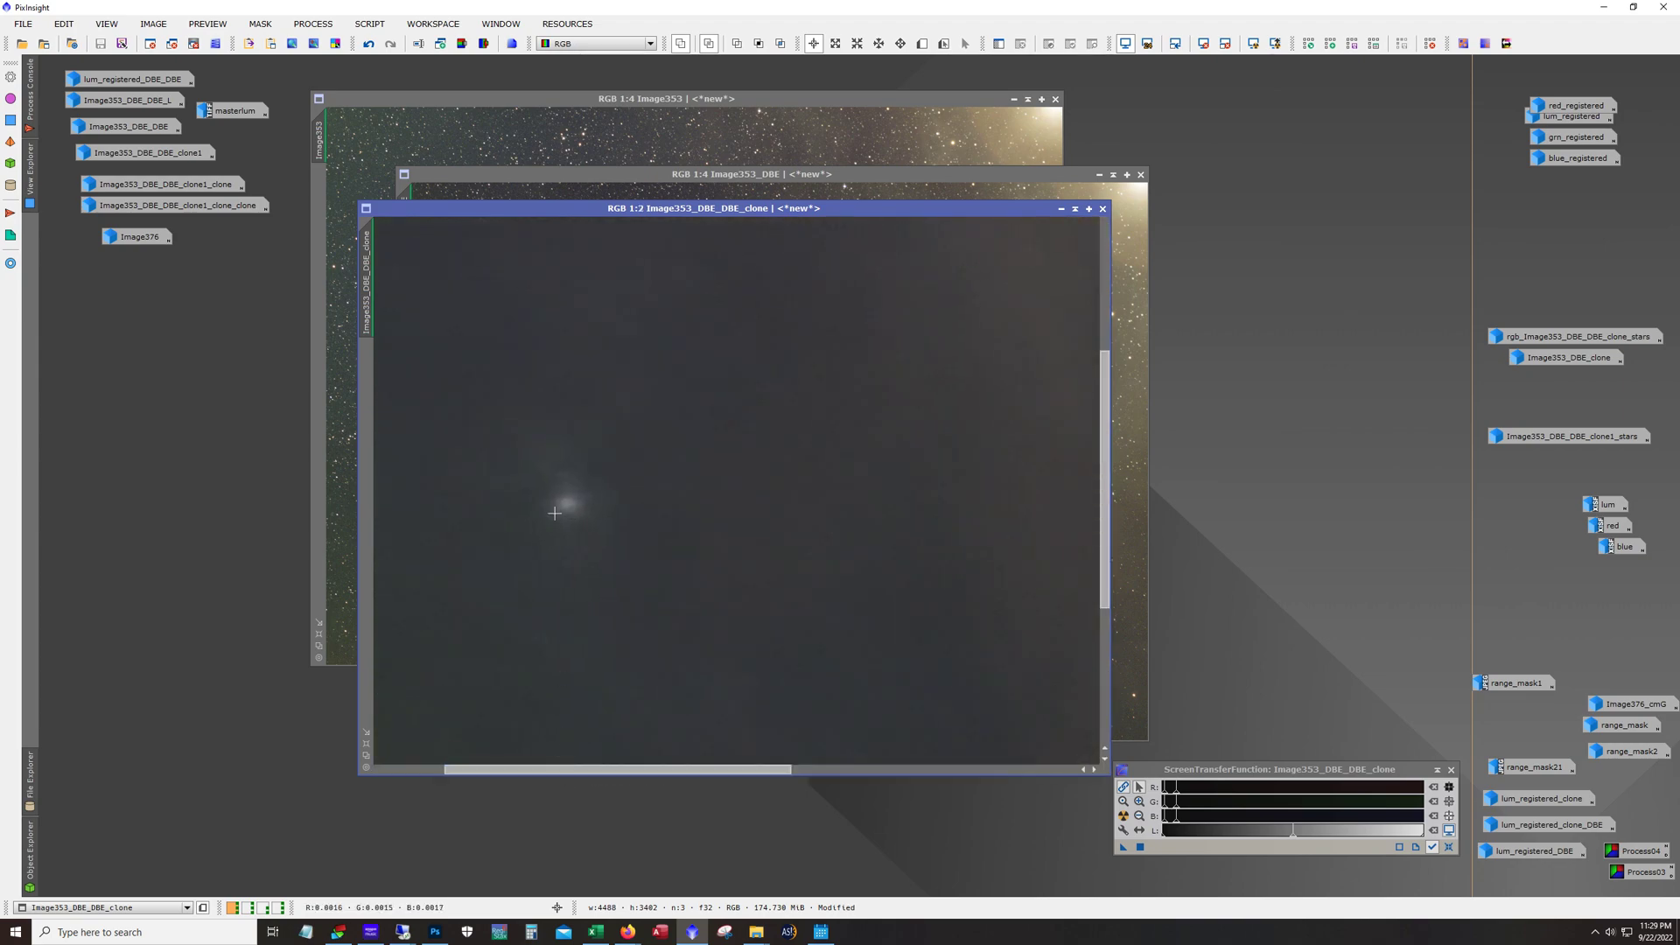
scroll(769, 401, "down", 3)
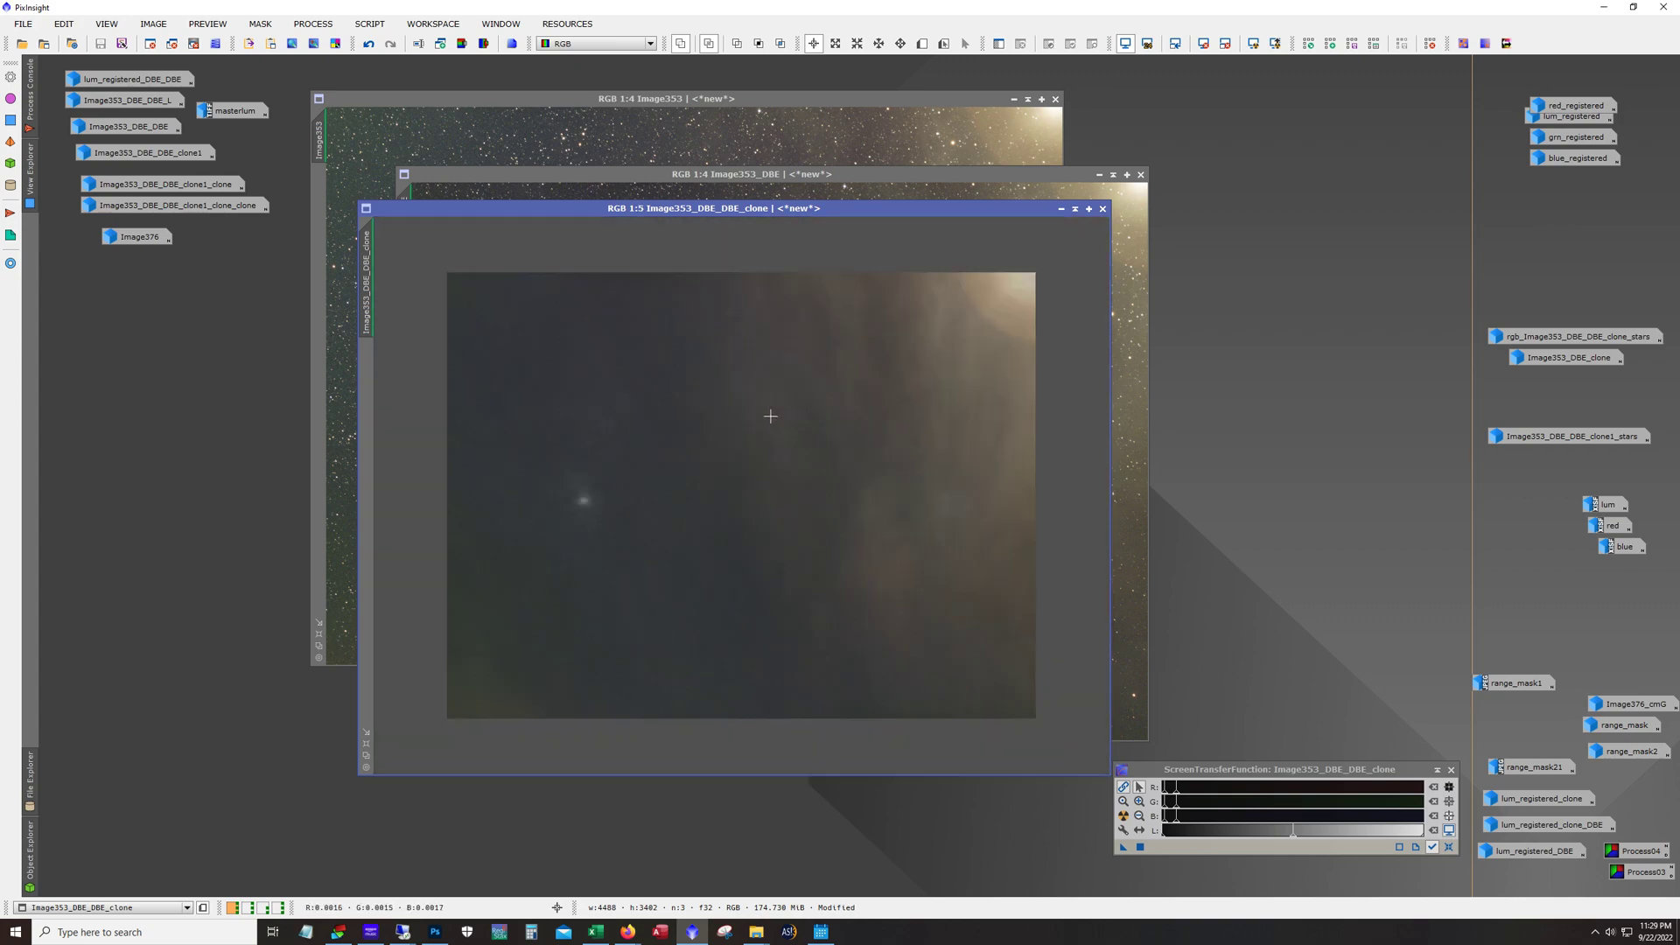
- Open the star-only rgb_Image353_DBE_DBE_clone_stars image and zoom in to inspect it
double_click(1541, 337)
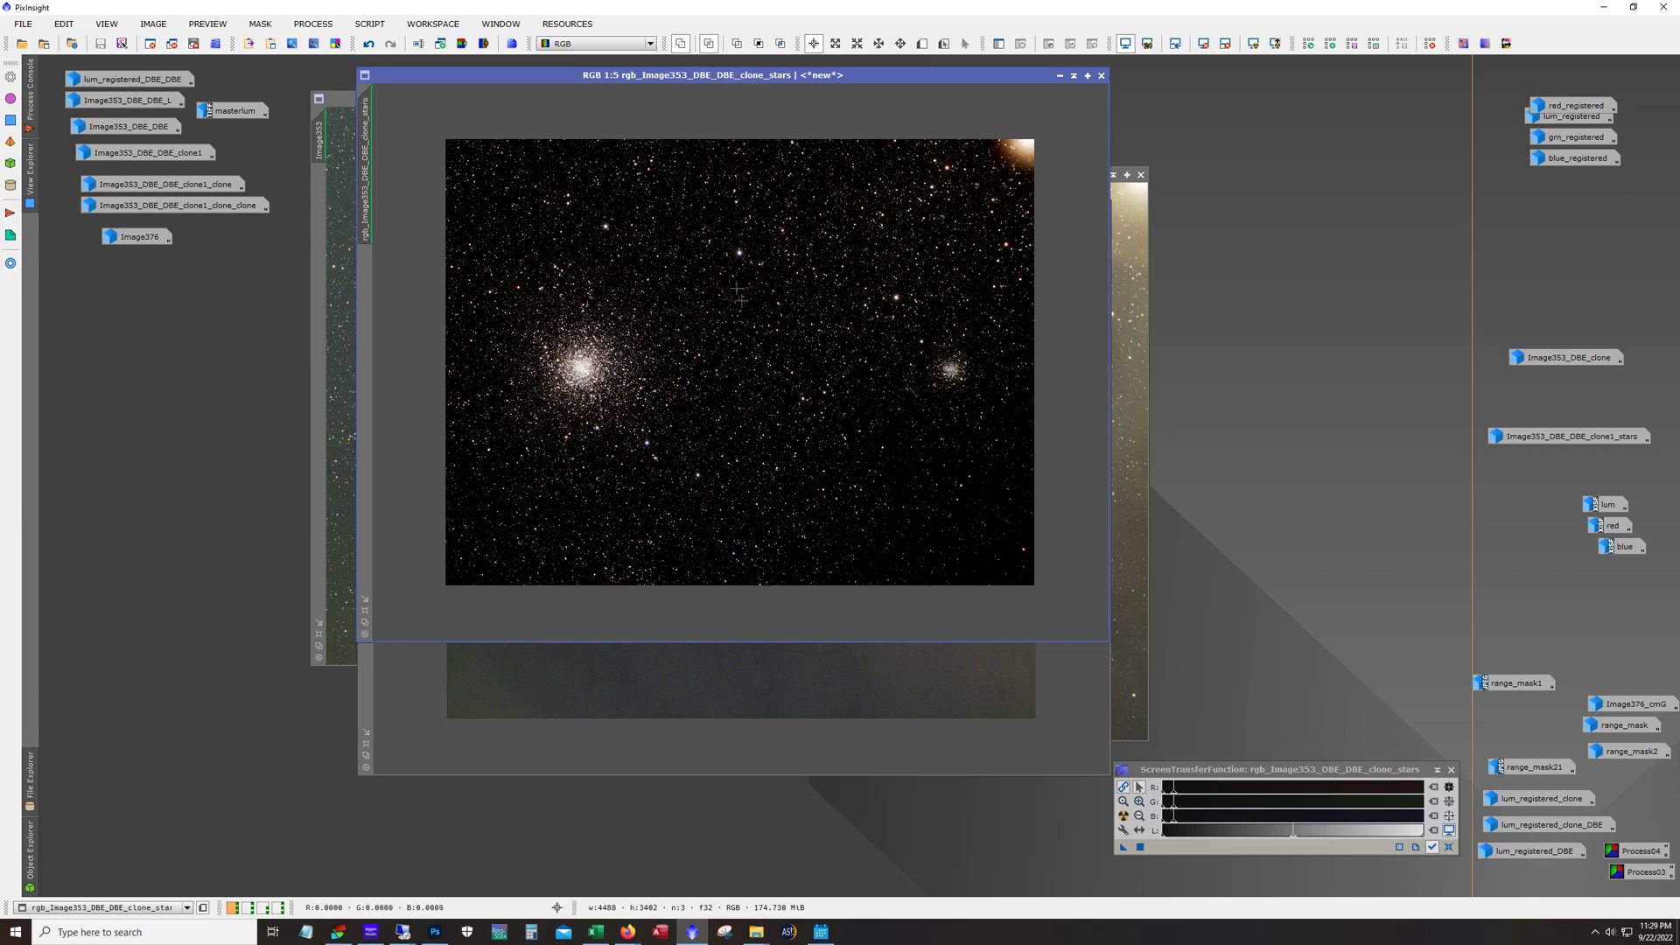
scroll(762, 339, "up", 3)
scroll(762, 338, "up", 1)
left_click_drag(688, 637, 516, 644)
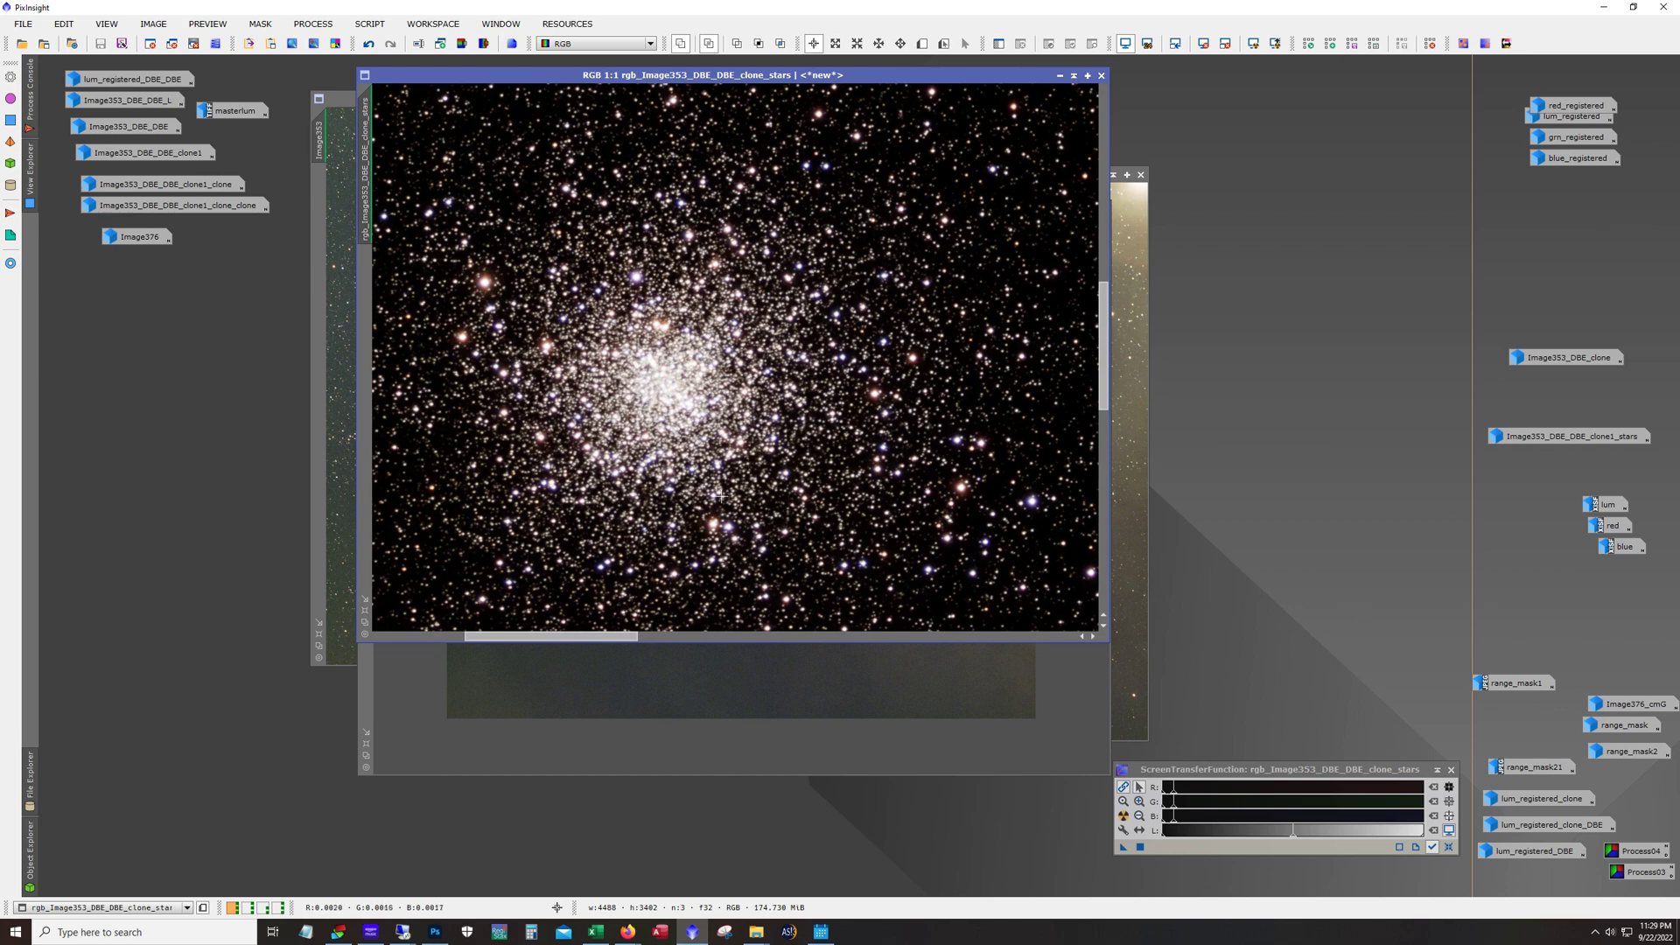
scroll(801, 490, "up", 1)
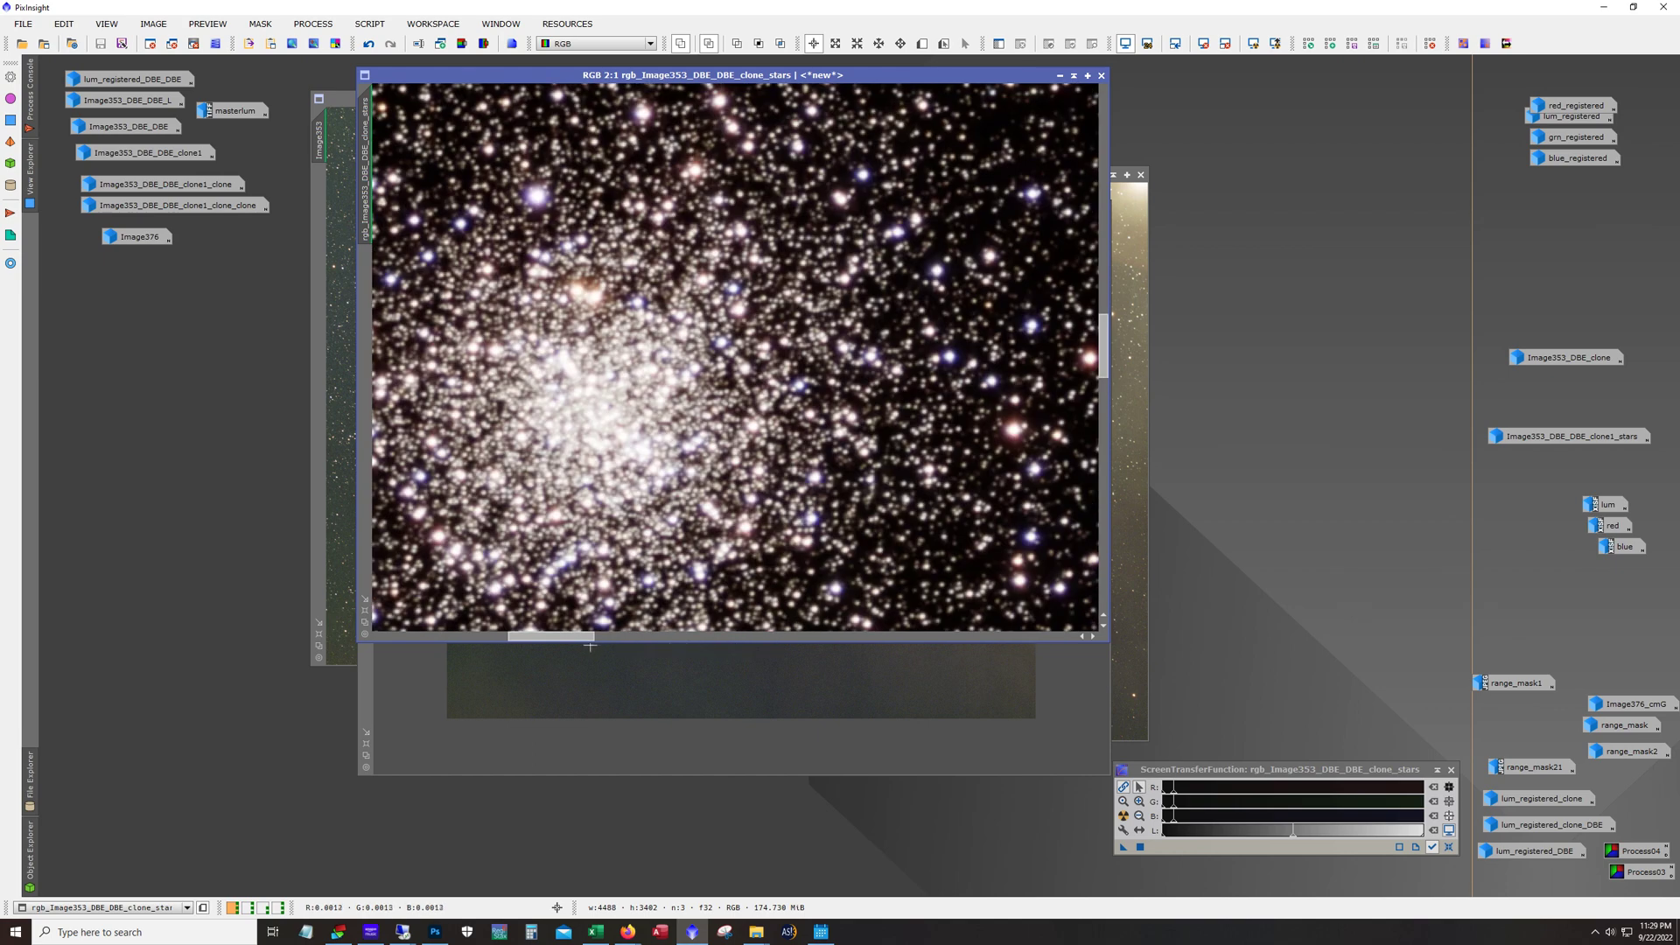
mouse_move(584, 636)
left_mouse_down()
mouse_move(529, 637)
mouse_move(635, 637)
mouse_move(576, 636)
left_mouse_up()
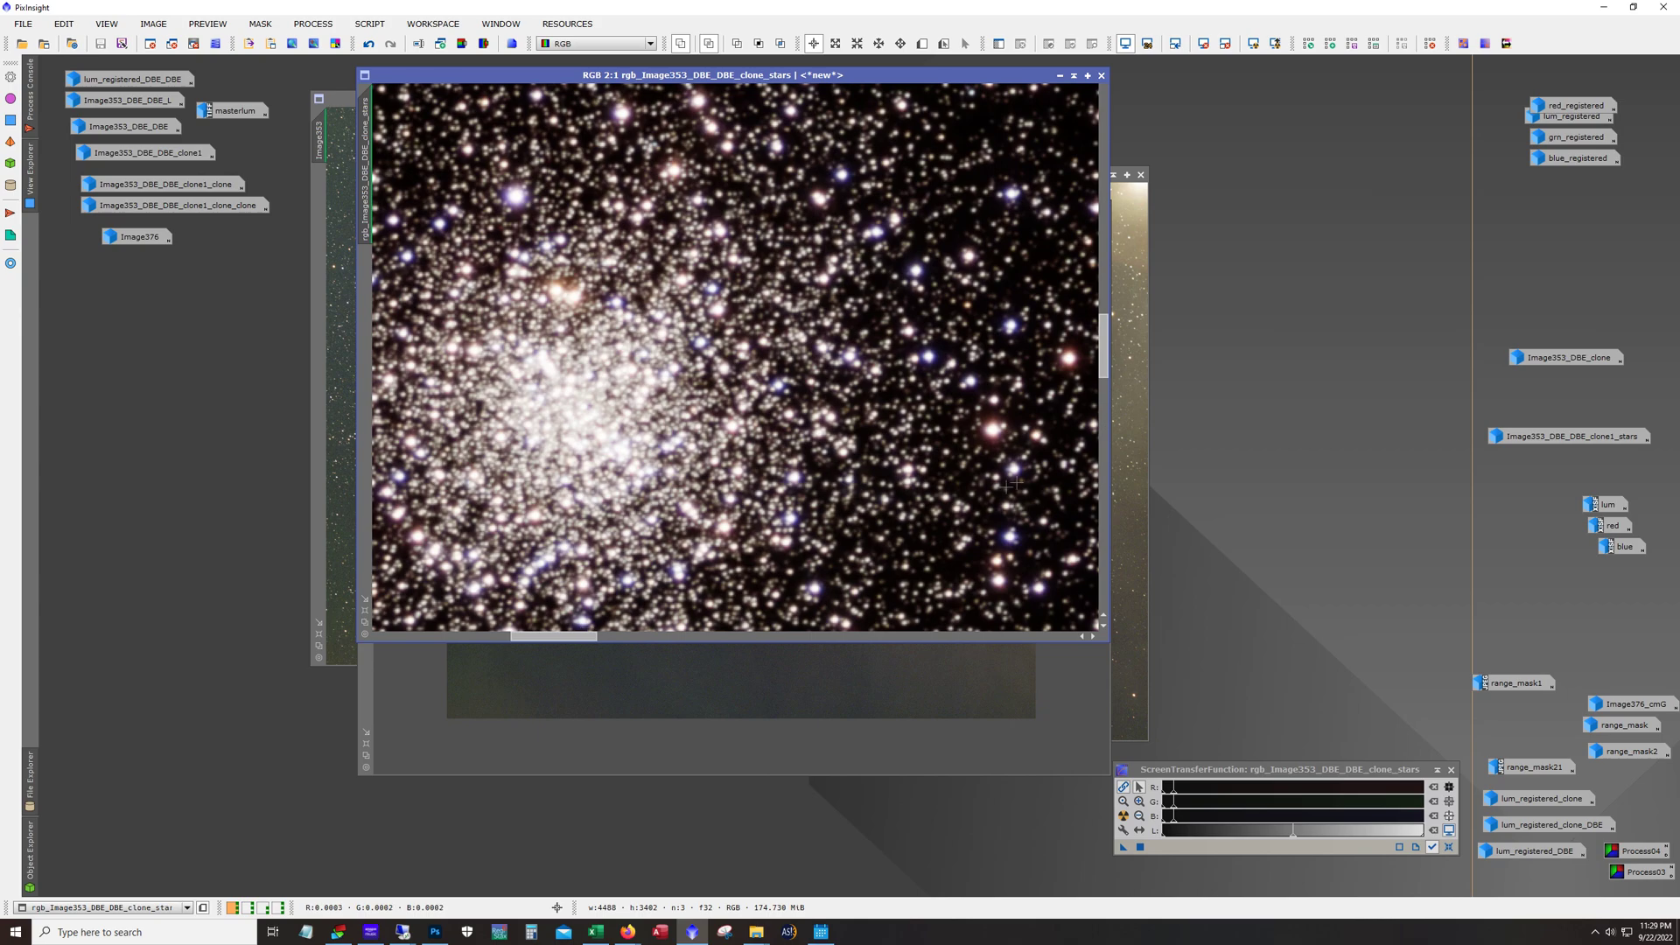
left_click_drag(1100, 369, 1105, 391)
- Zoom the stars image back out, minimize it, and open lum_registered
key("ctrl+minus")
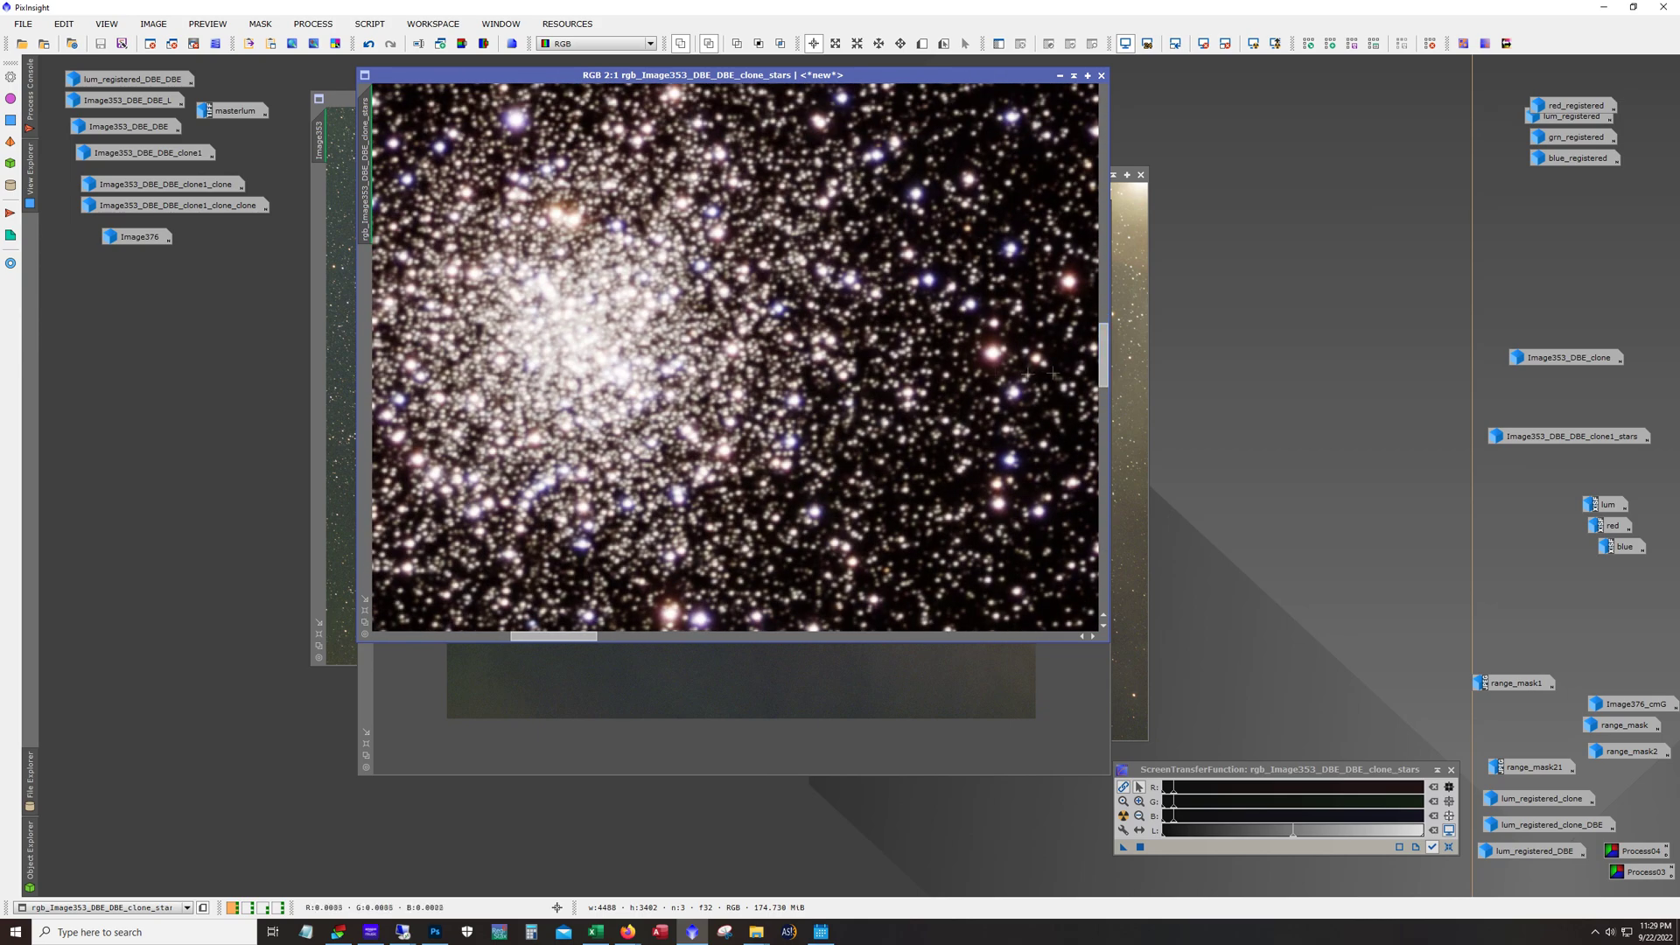
key("ctrl+minus")
key("ctrl+minus")
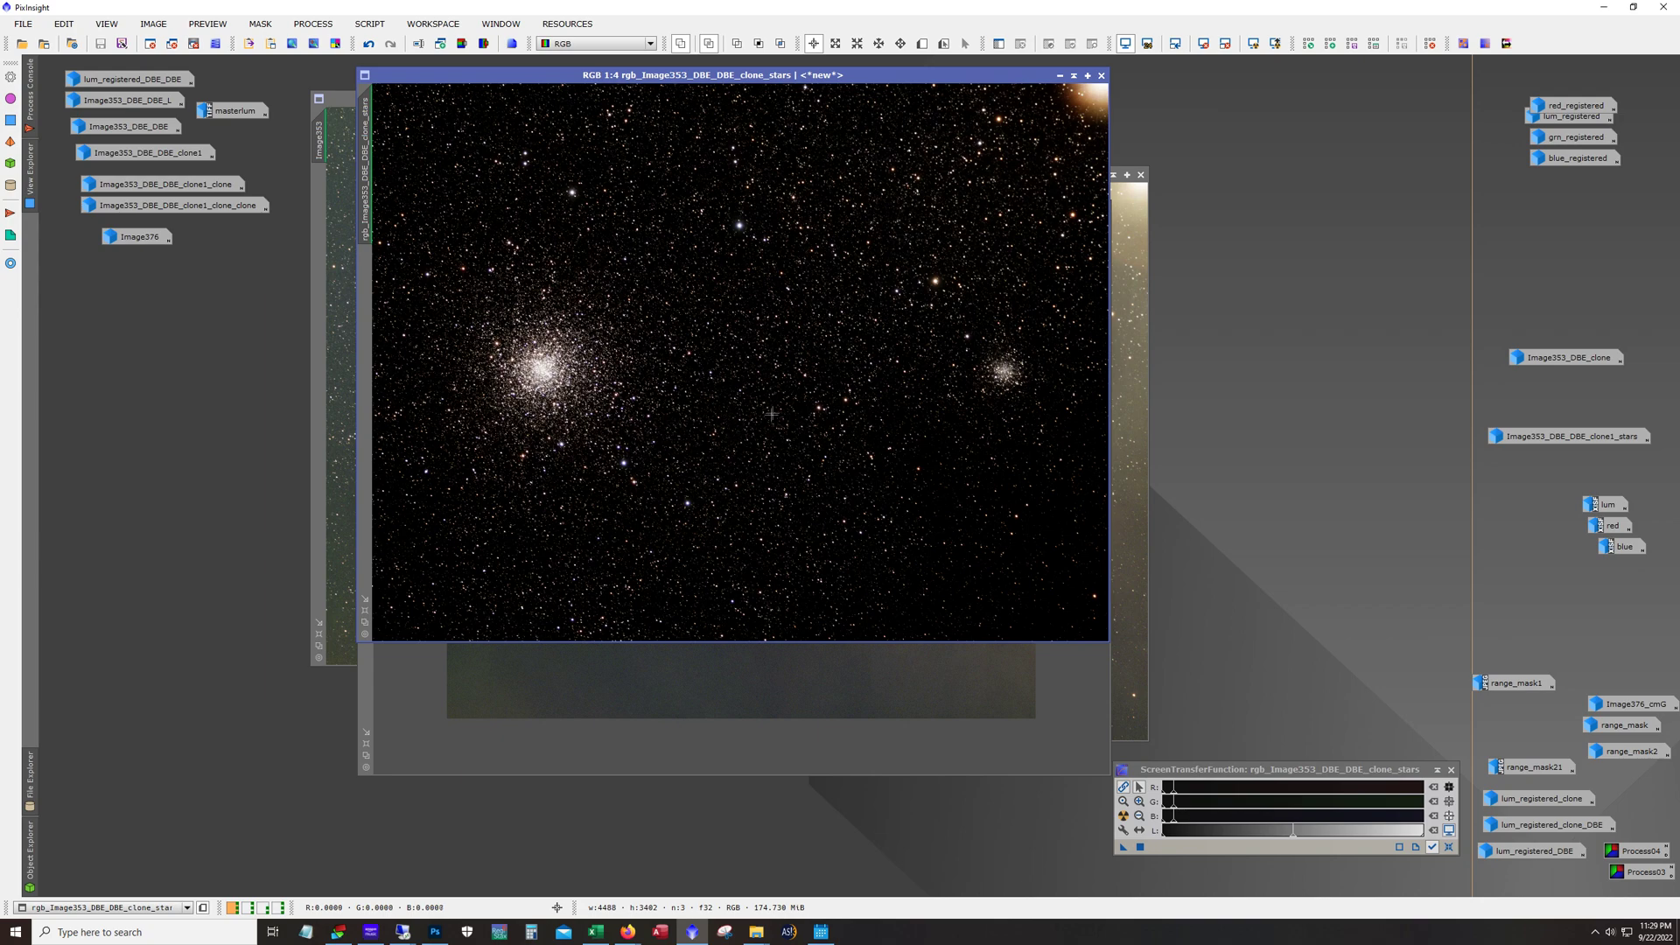
left_click(1060, 76)
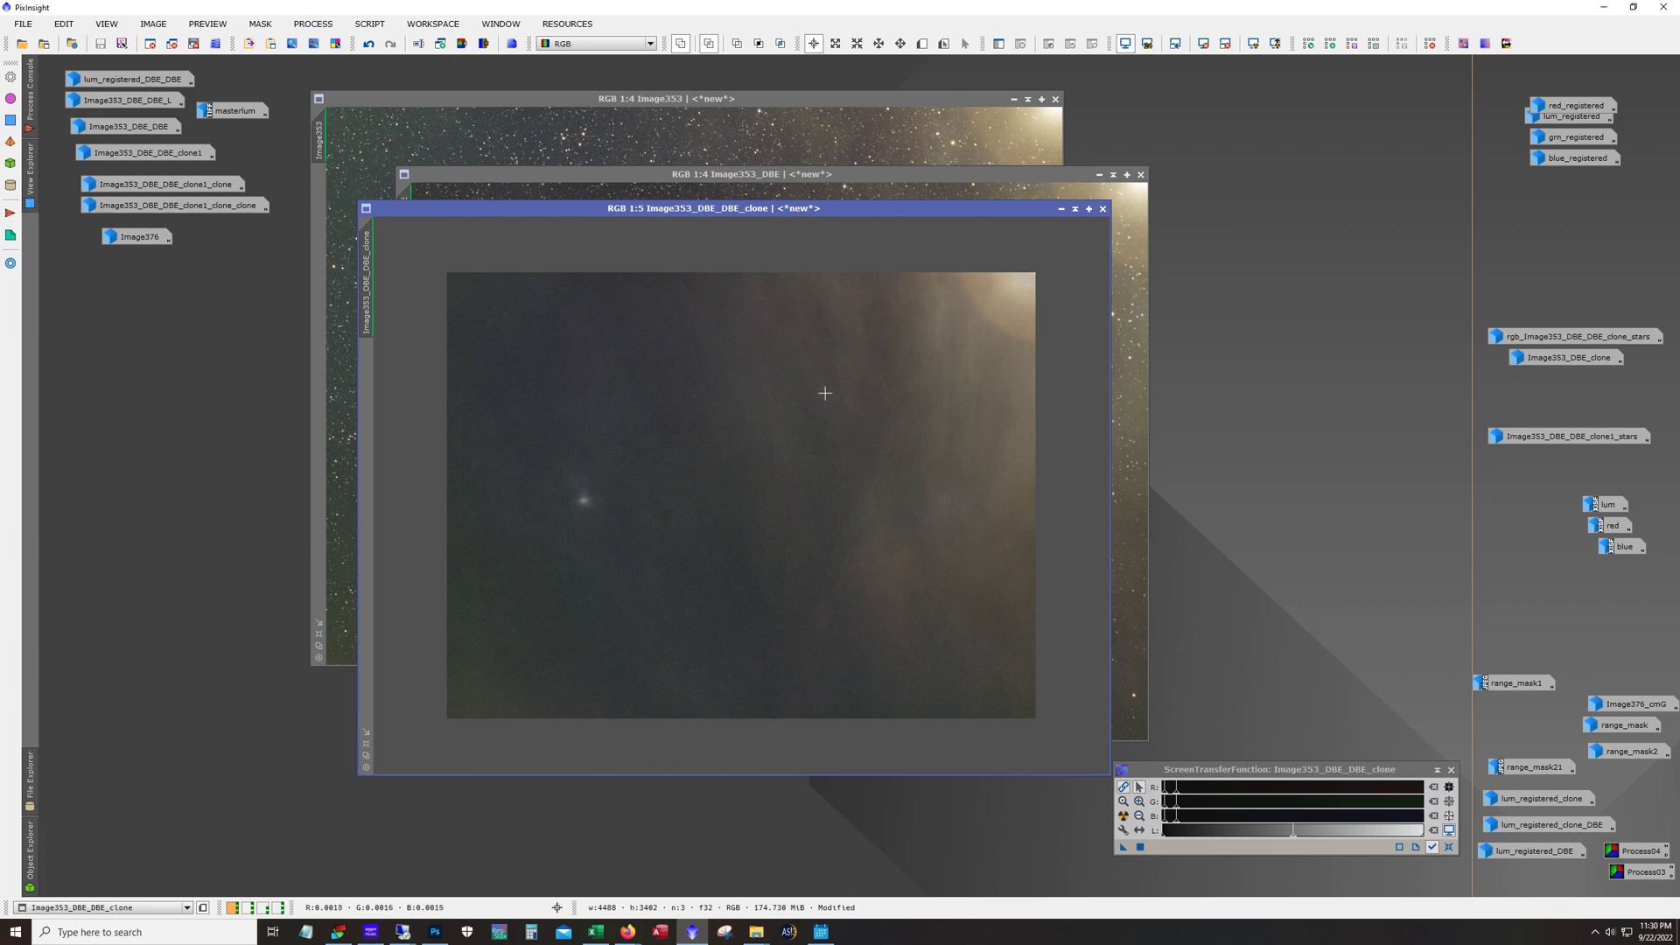
double_click(1565, 119)
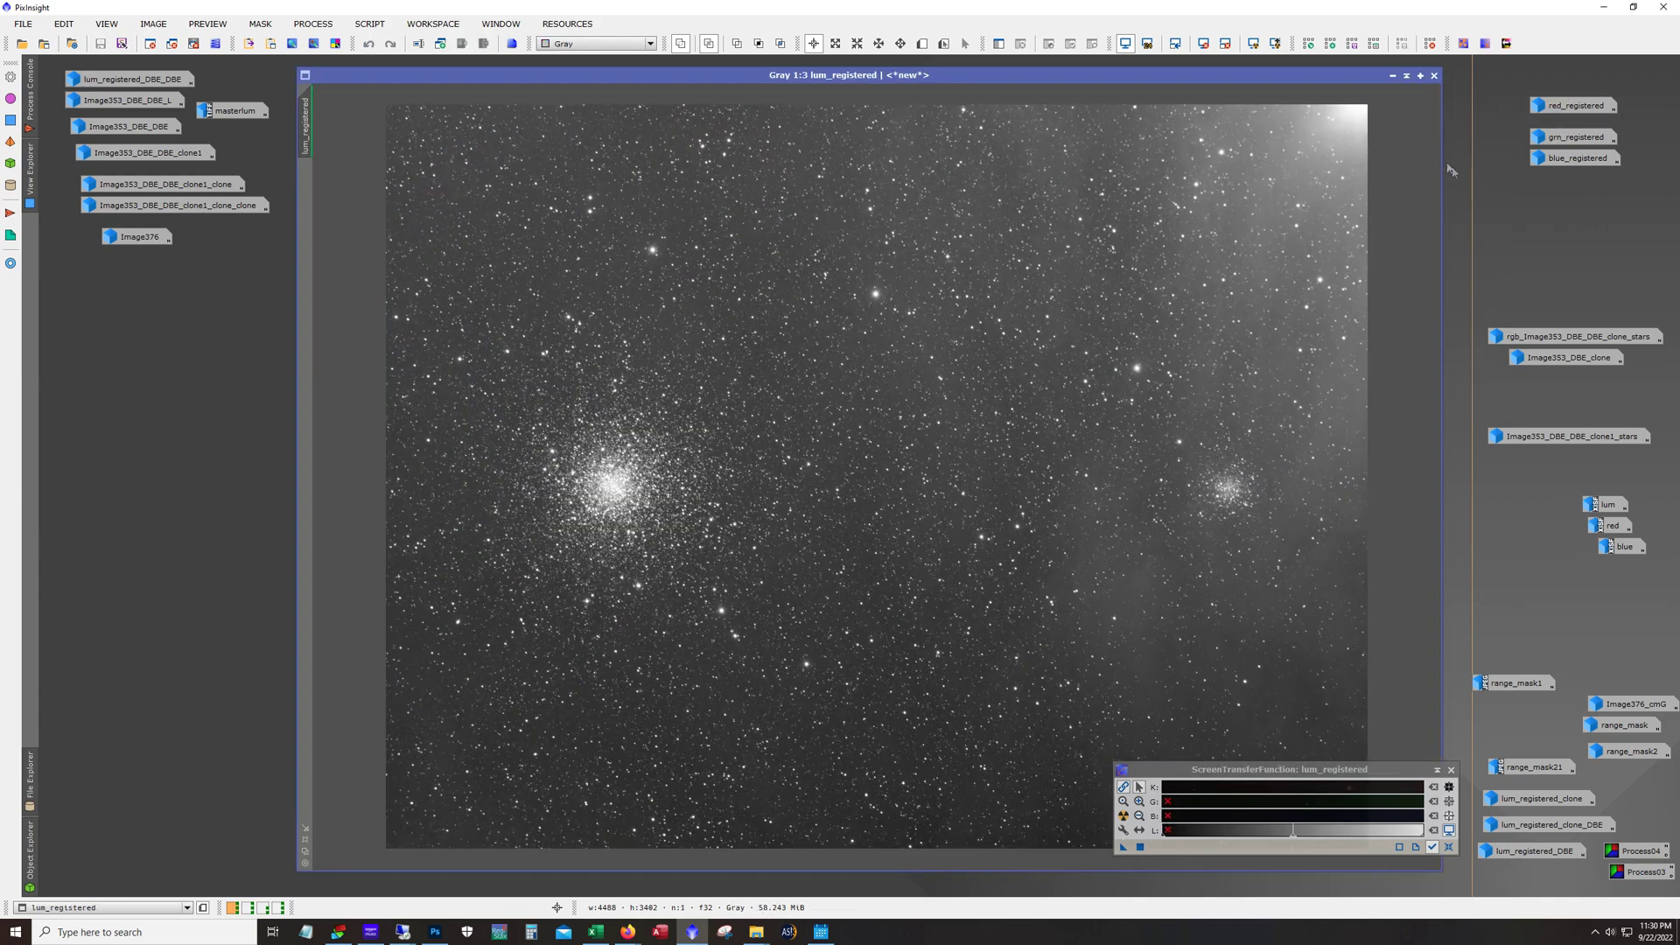
- Minimize lum_registered, then view and minimize Image353_DBE_DBE_L and lum_registered_DBE_DBE in turn
left_click(1393, 75)
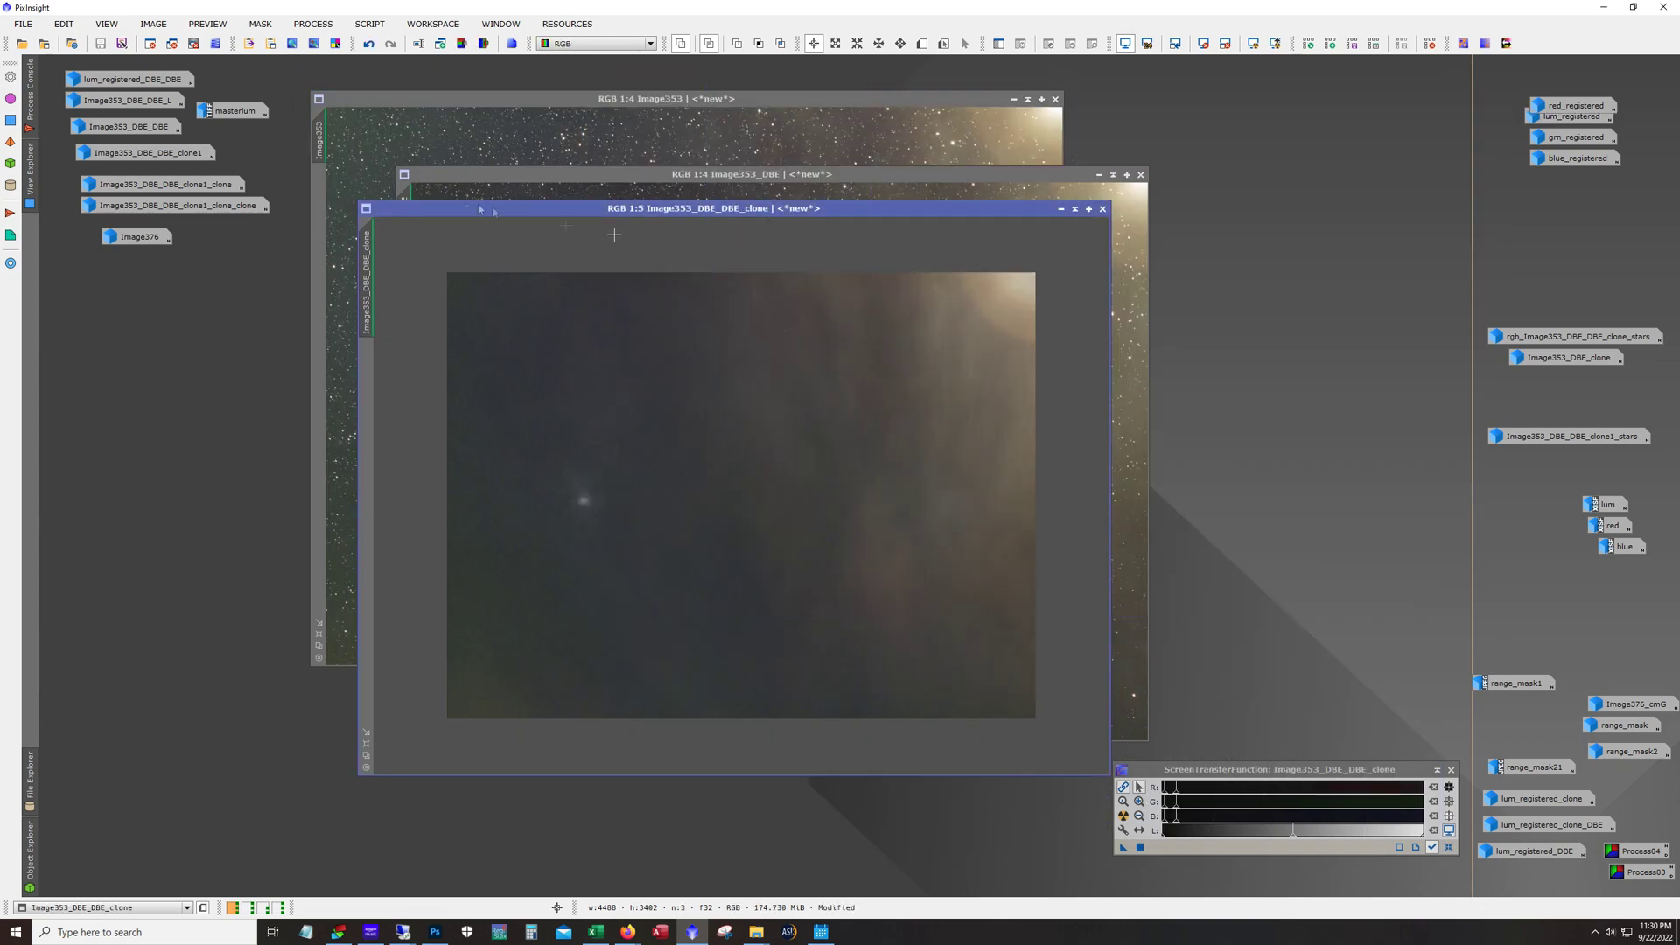
double_click(127, 101)
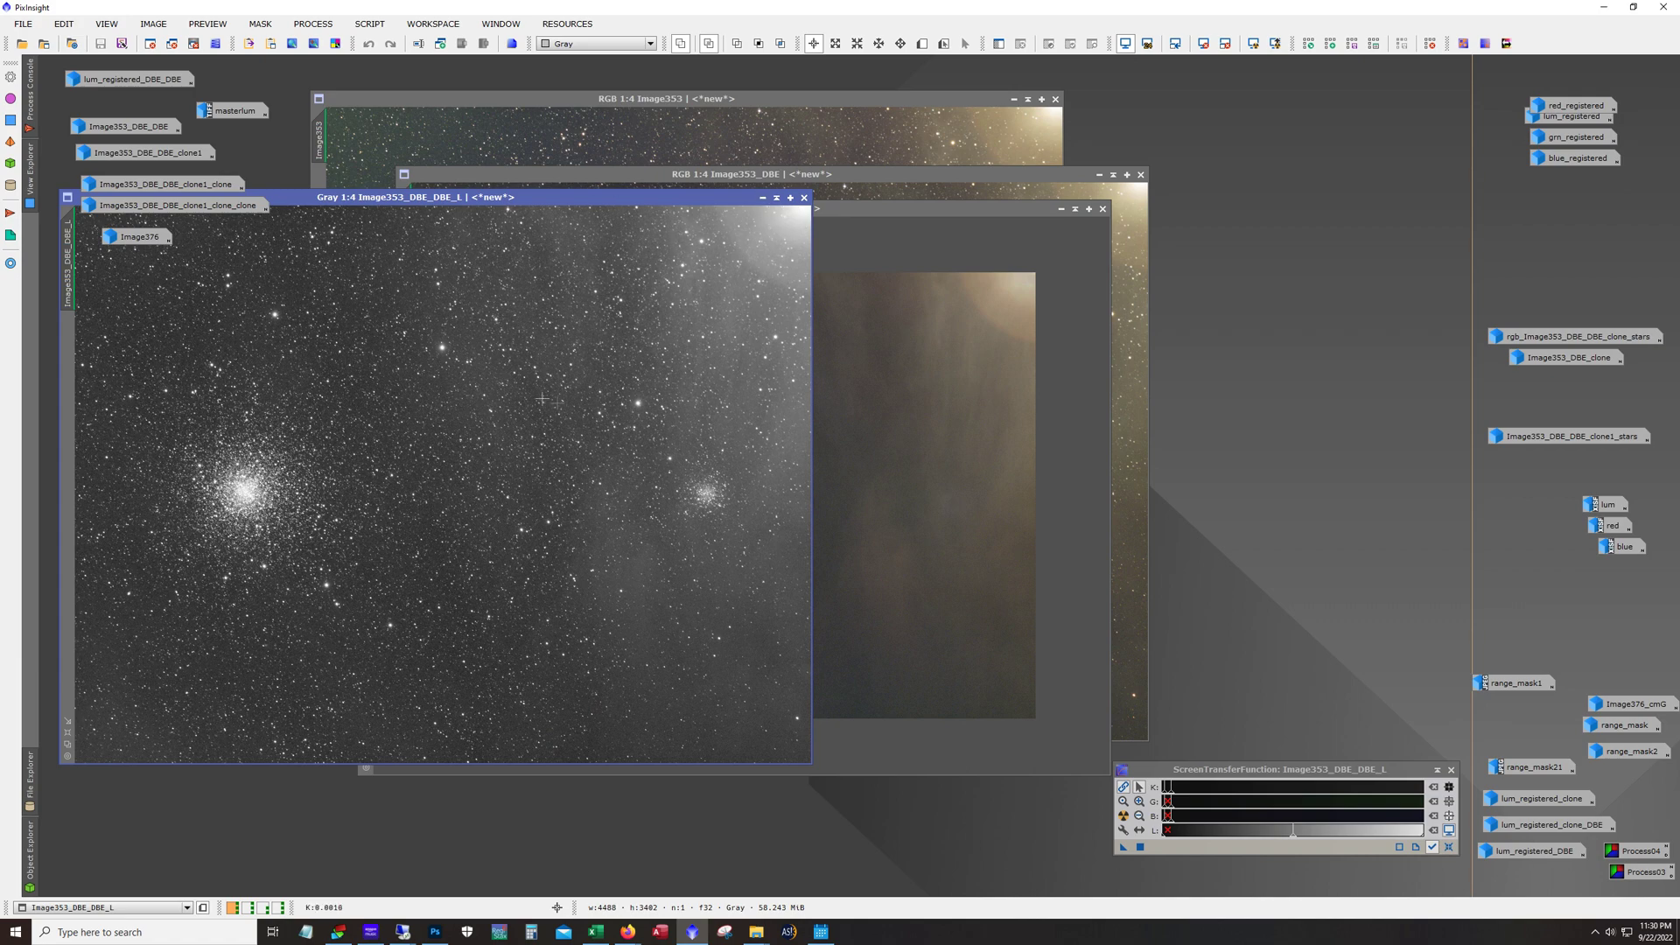
left_click(776, 197)
double_click(159, 81)
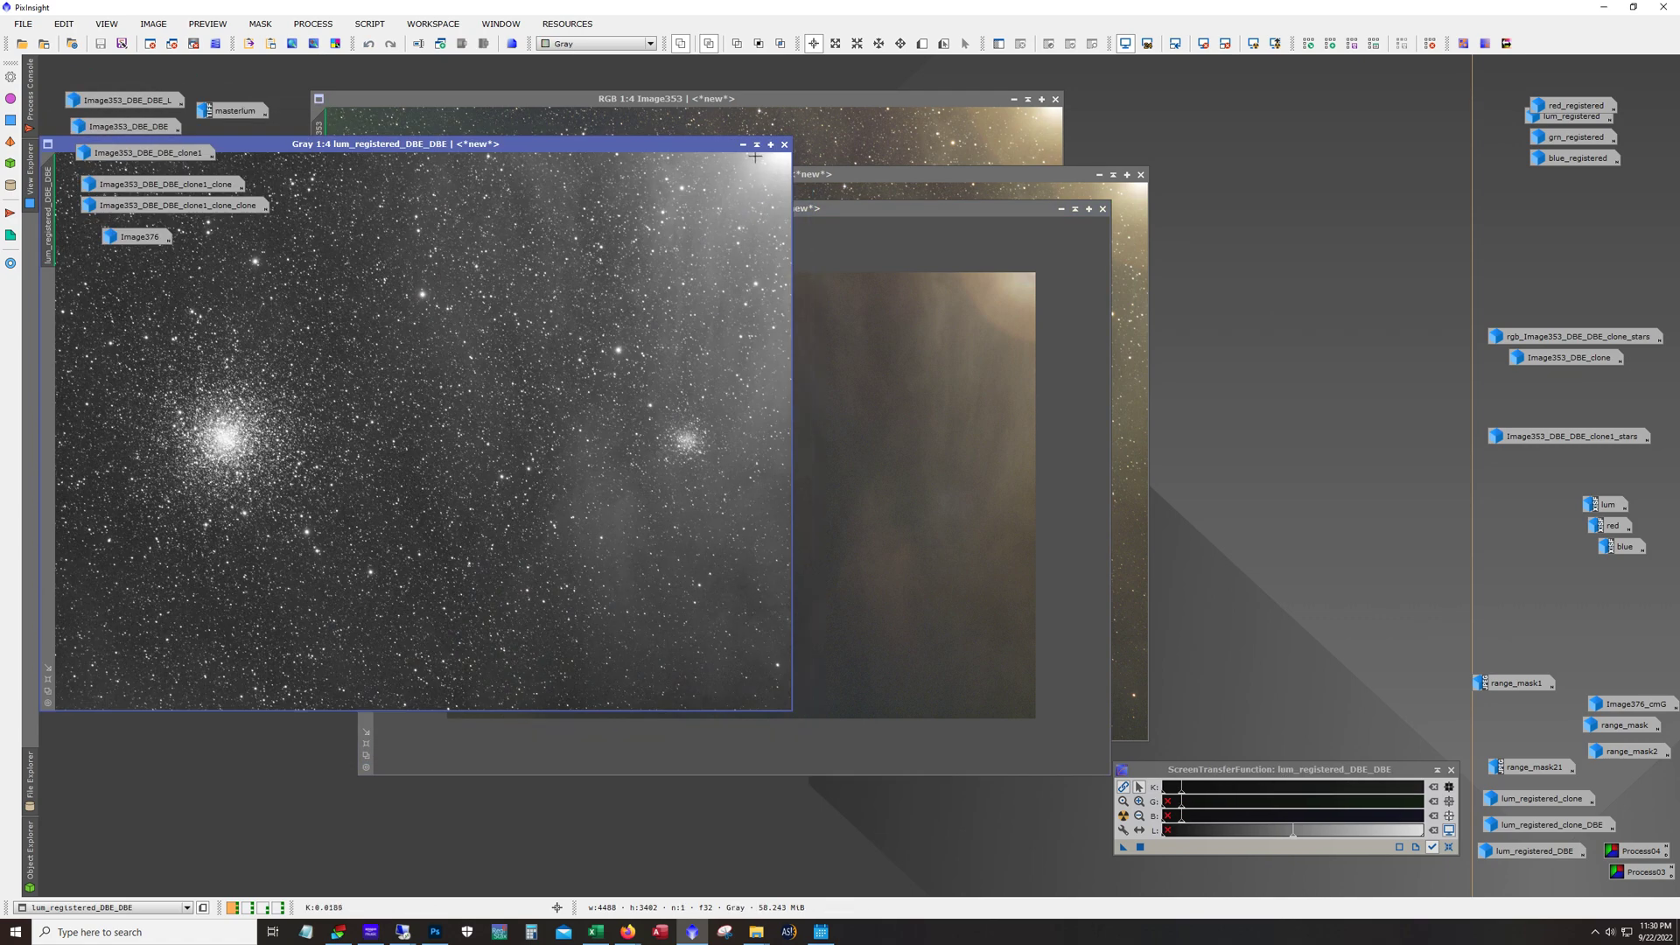
left_click(743, 144)
- Open masterlum, move it left, and compare it with and without its stretch
double_click(233, 111)
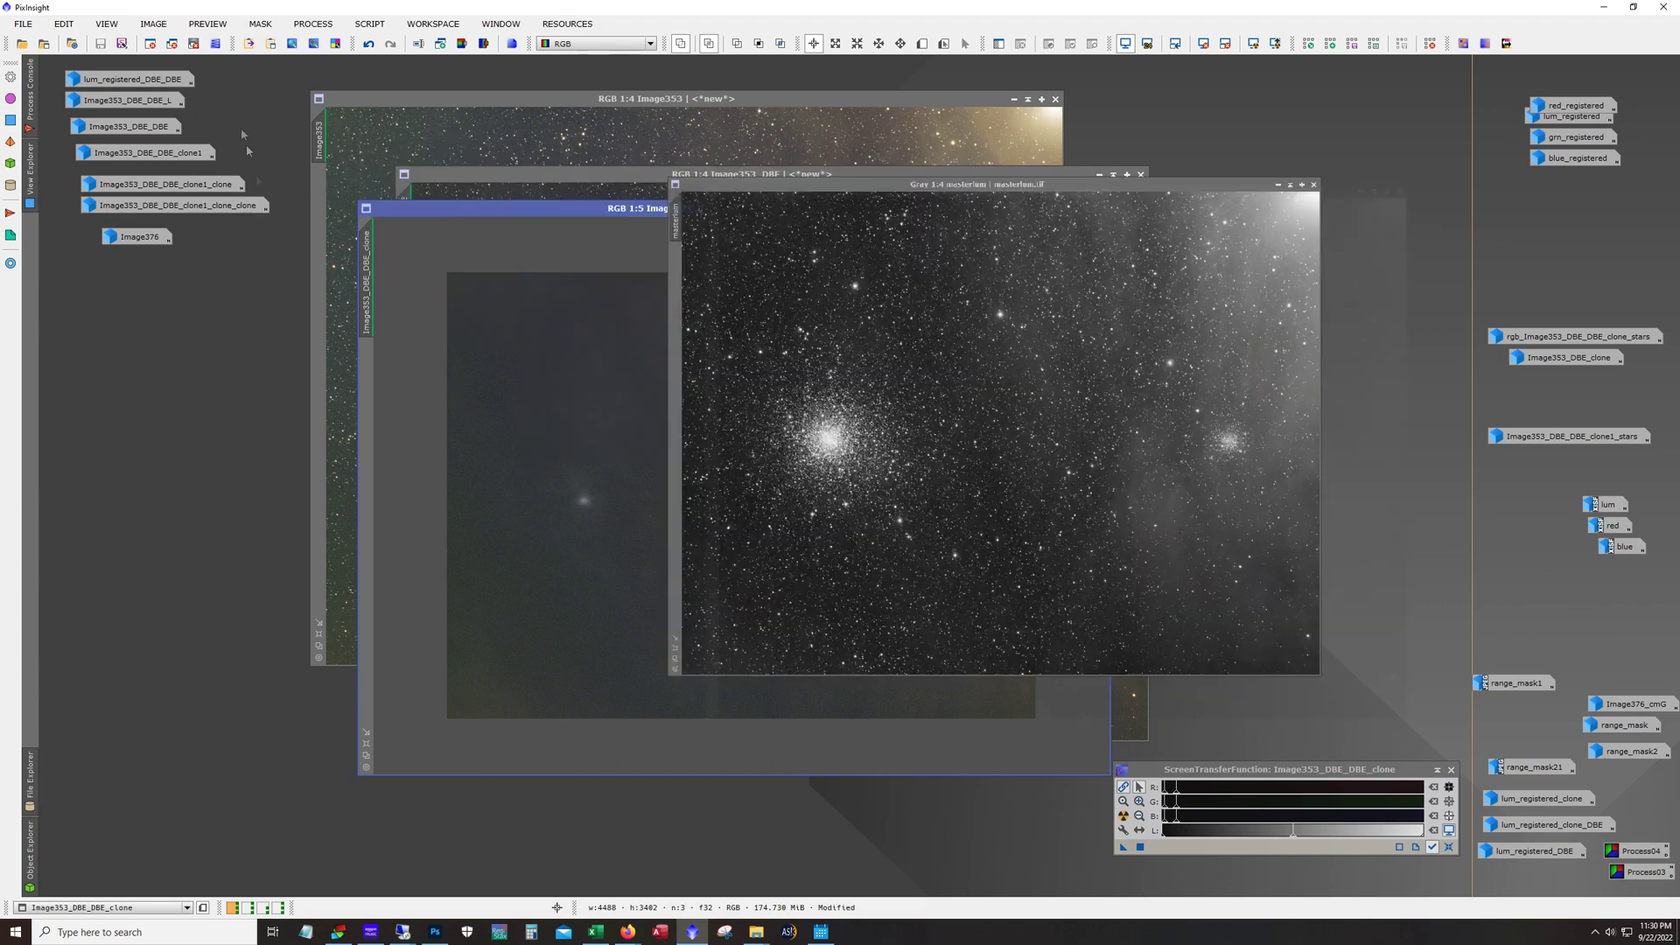
left_click_drag(1074, 204, 551, 207)
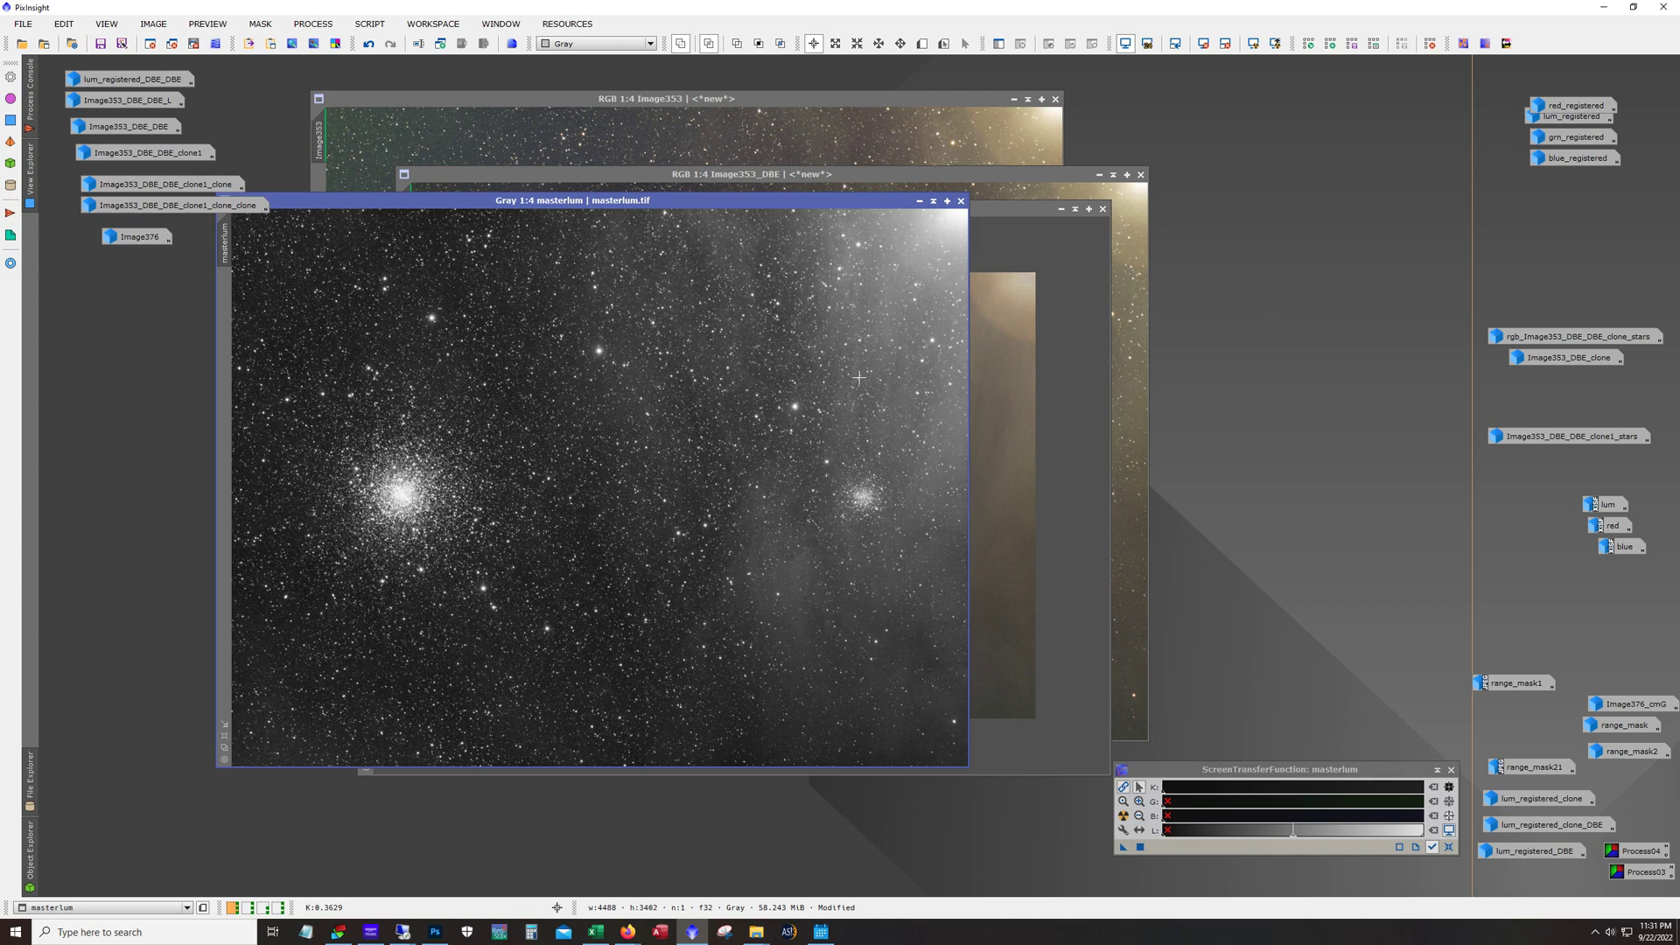
key("alt")
left_click(368, 43)
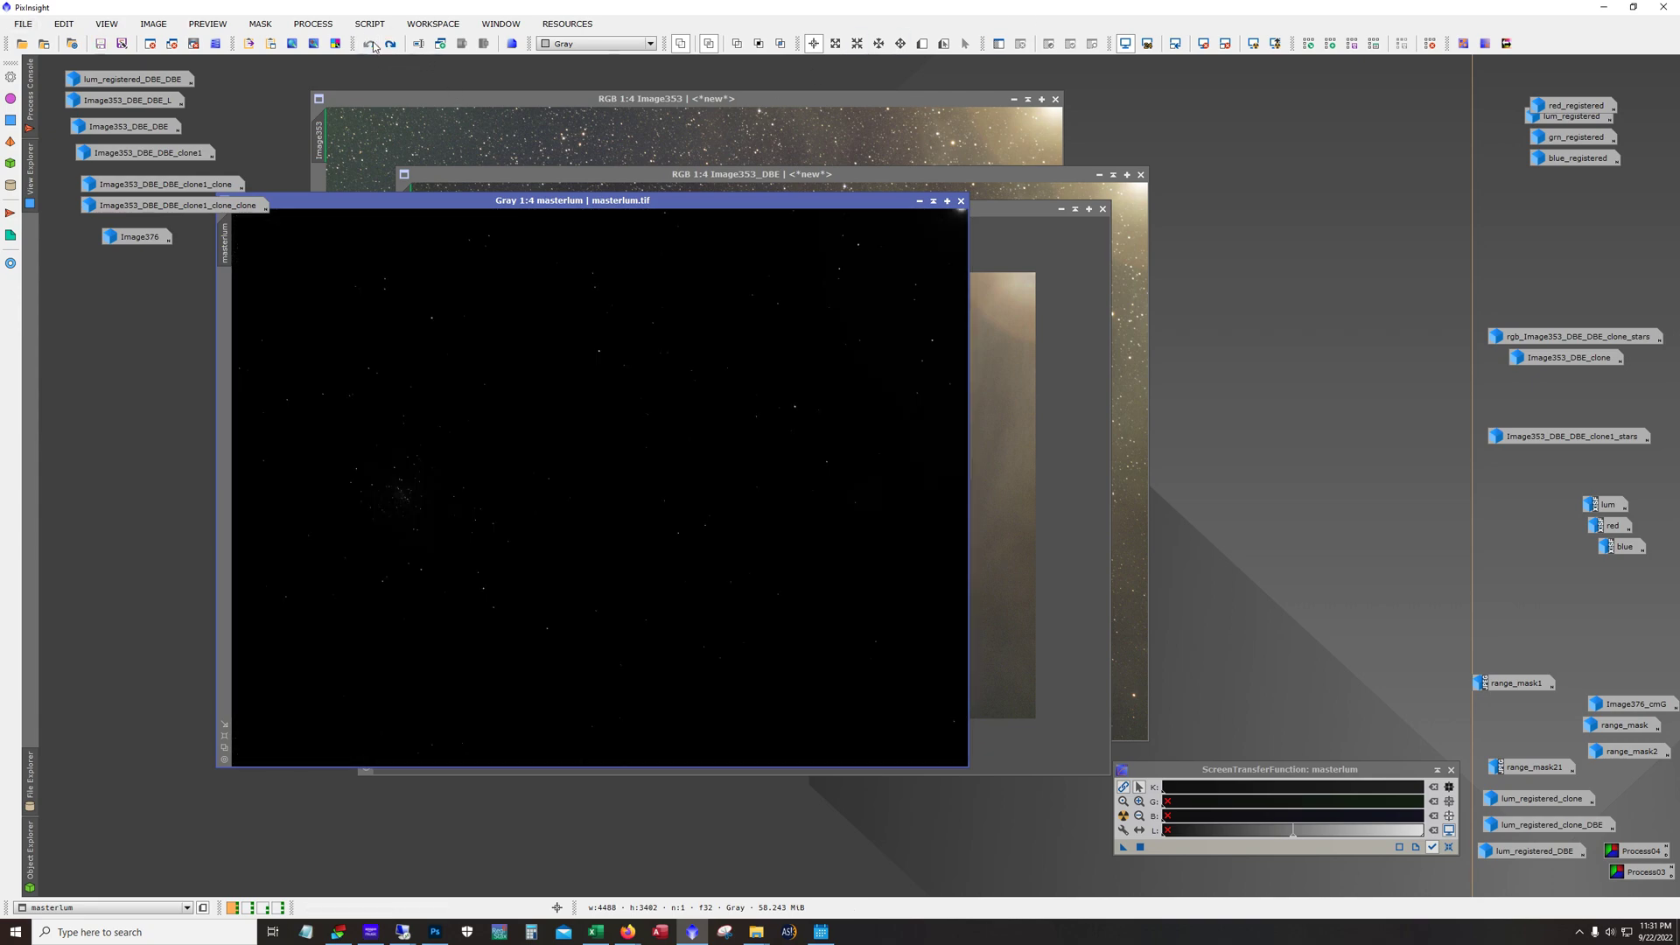
left_click(388, 44)
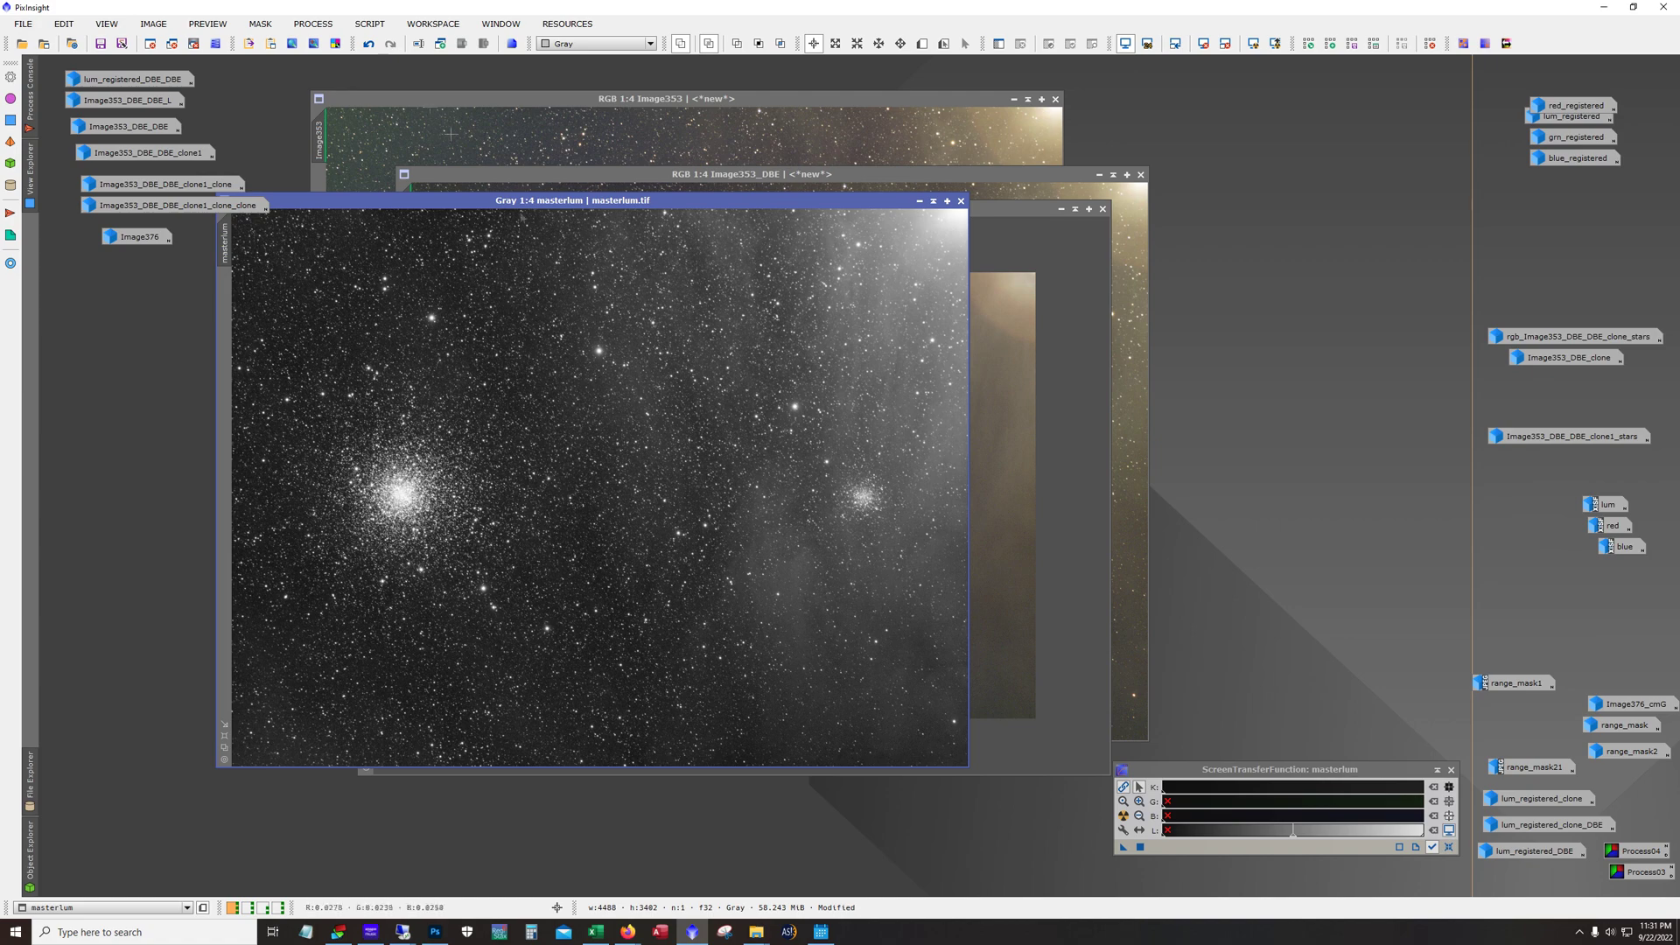
- Minimize masterlum, Image353_DBE_DBE_clone, Image353_DBE and Image353 to icons
left_click(919, 200)
left_click(1061, 210)
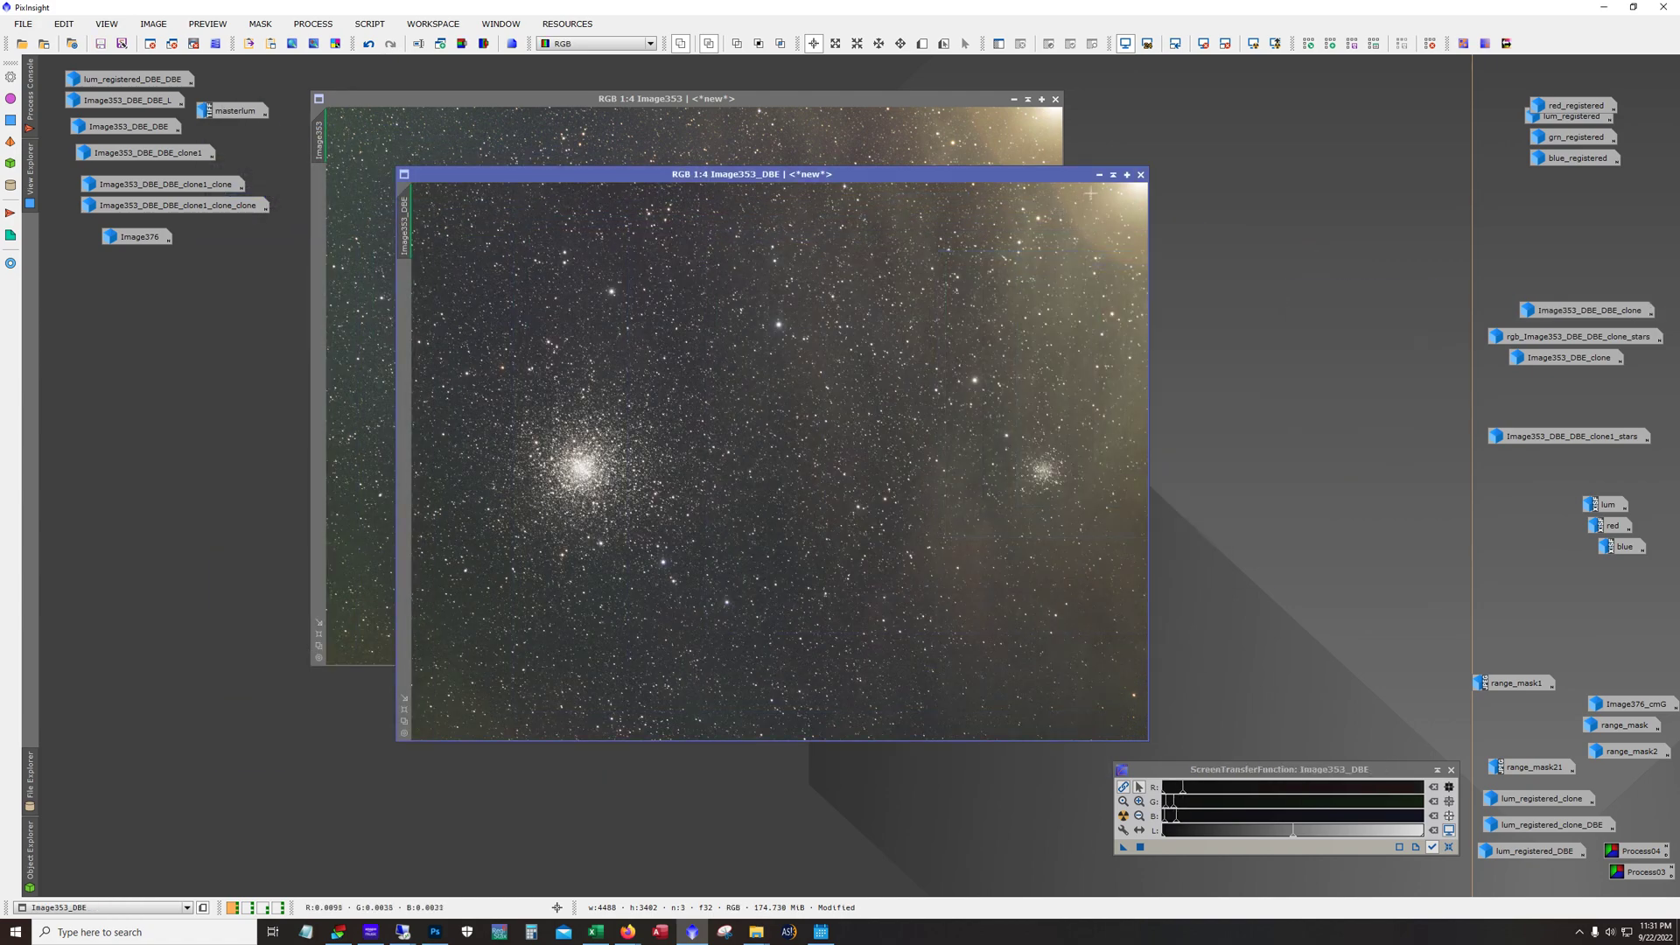
left_click(1099, 175)
left_click(1014, 100)
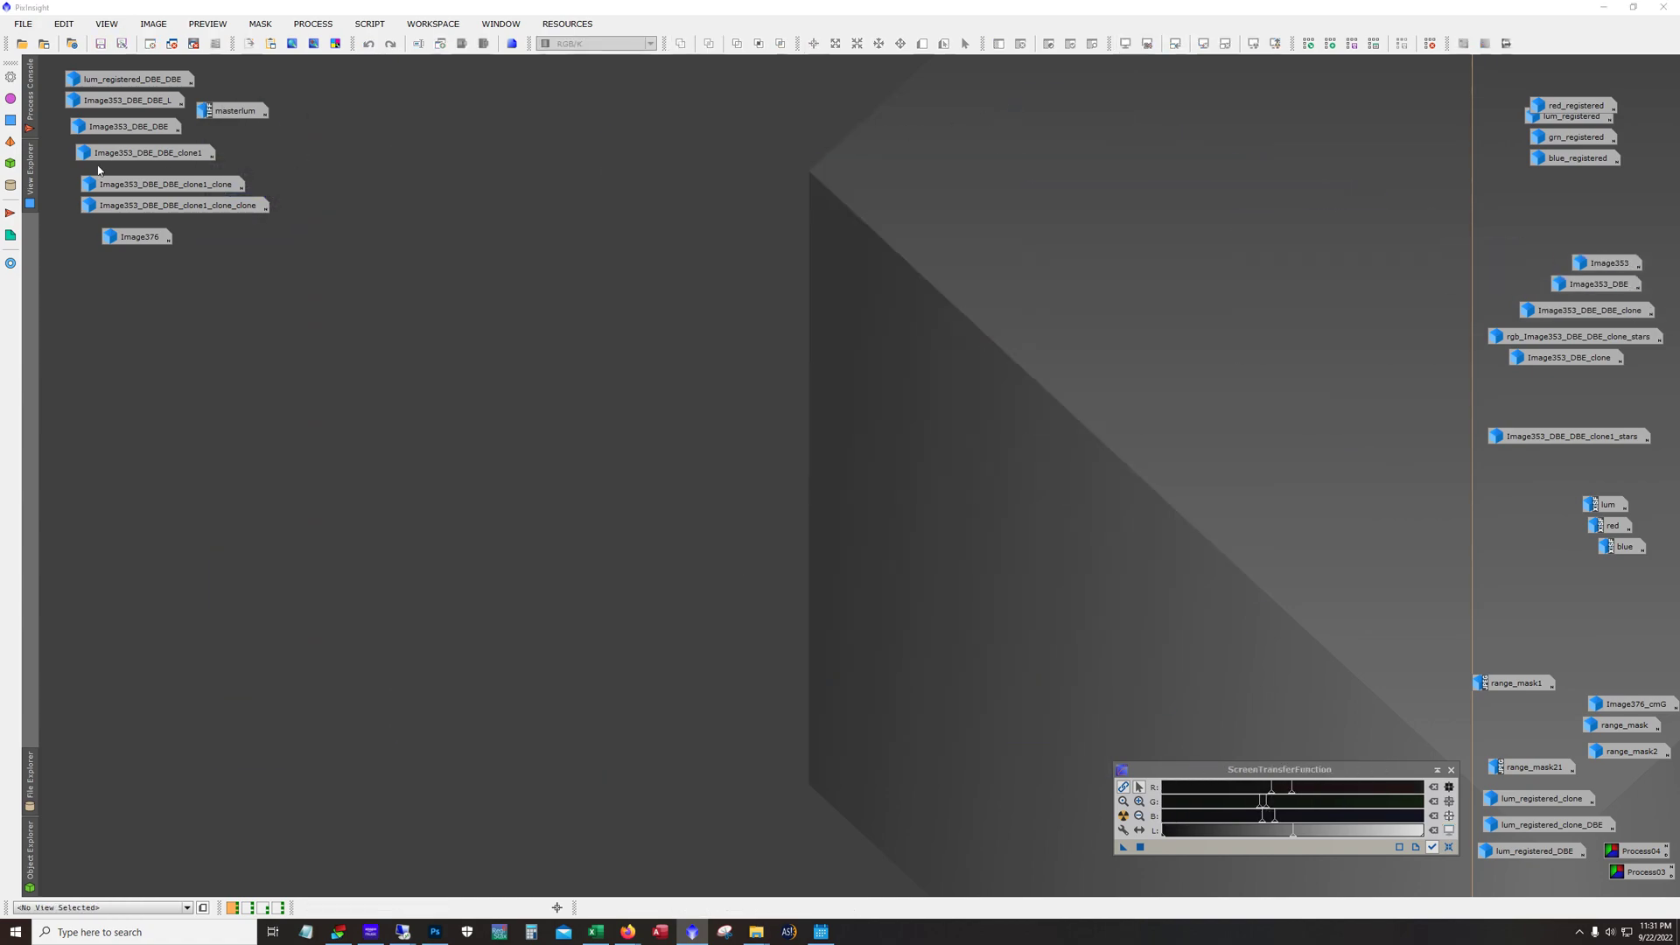
- Open Image353_DBE_DBE and compare its darker and nebulous versions, keeping the nebulous one
double_click(129, 126)
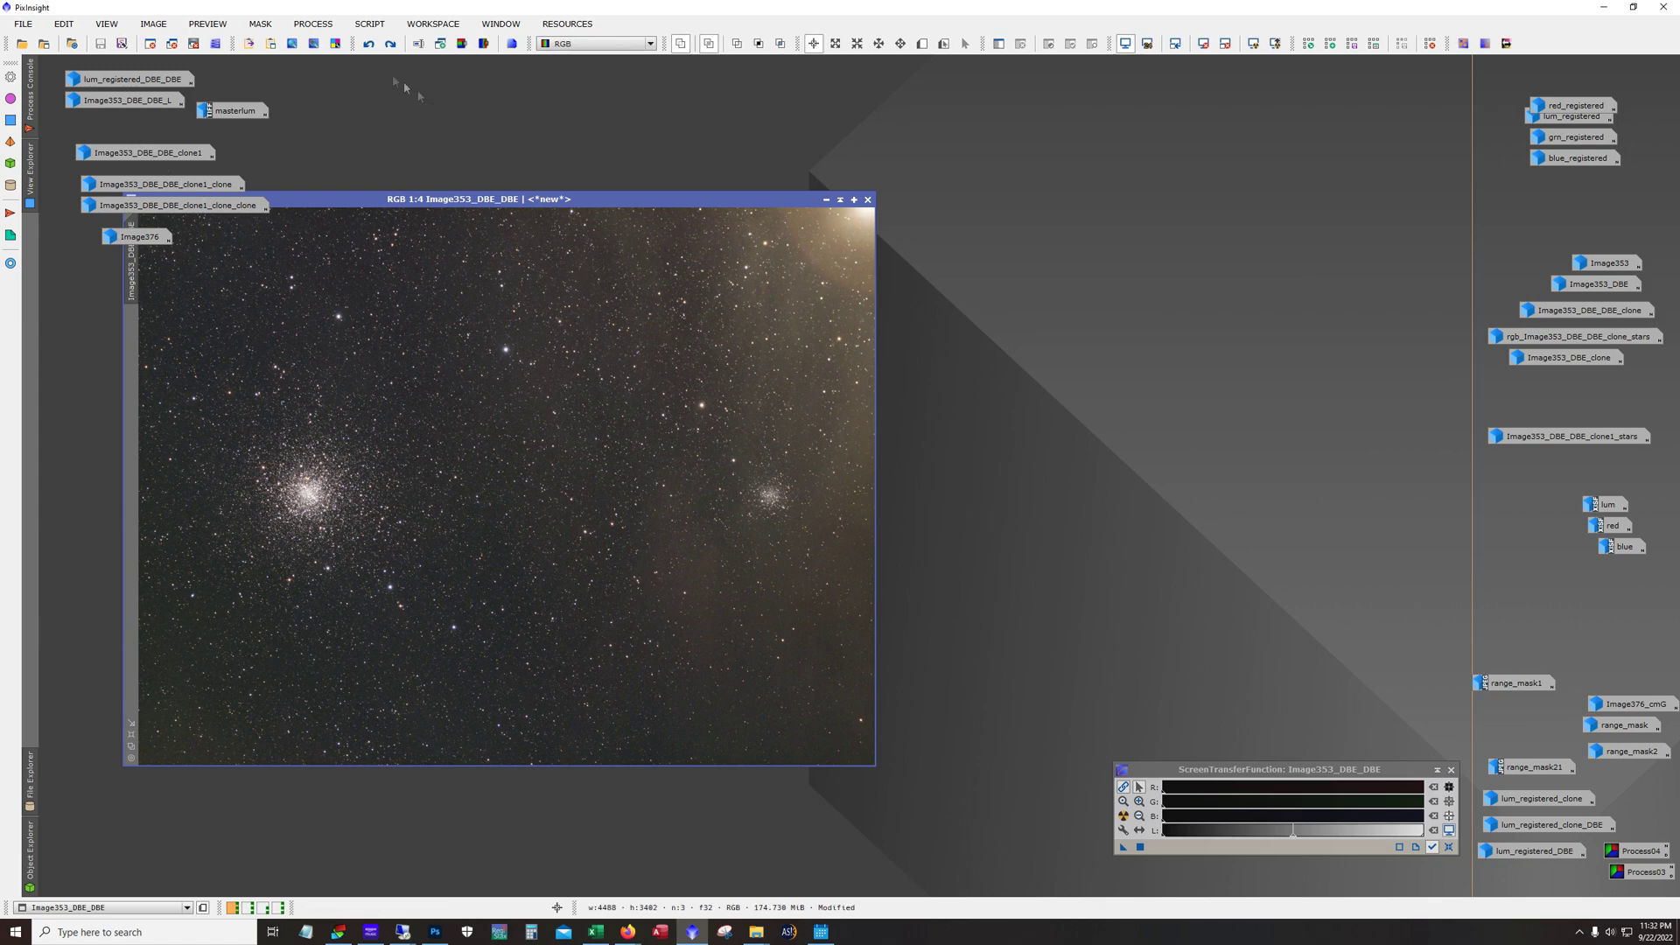
left_click(391, 46)
left_click(391, 45)
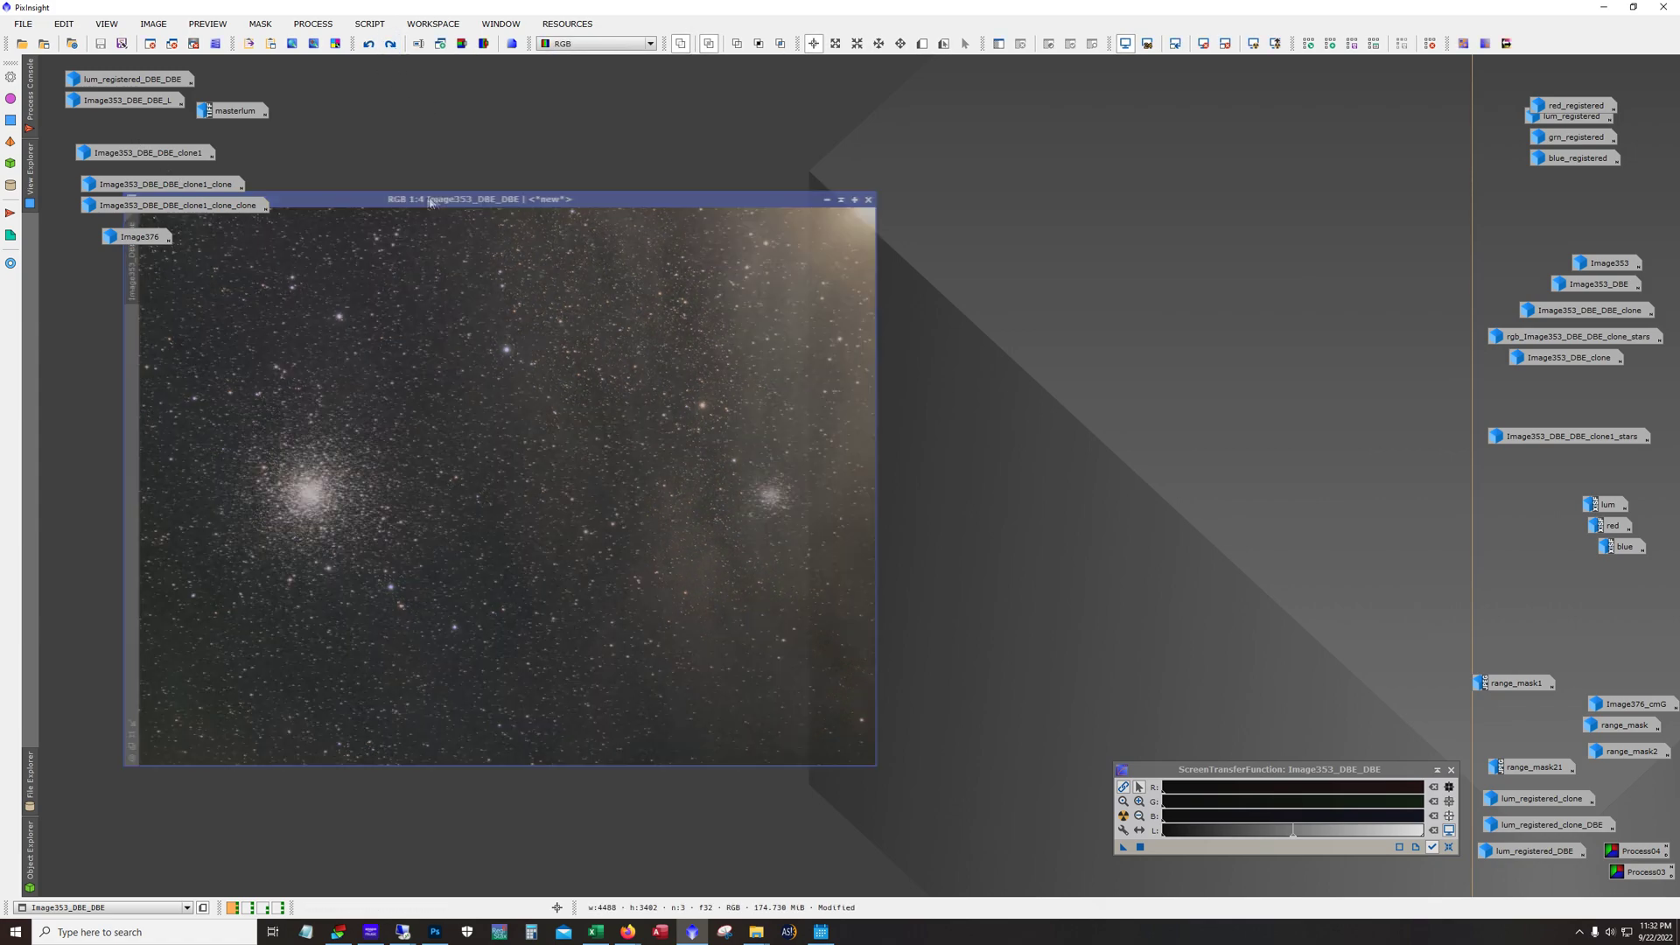
left_click_drag(429, 202, 513, 181)
left_click(368, 43)
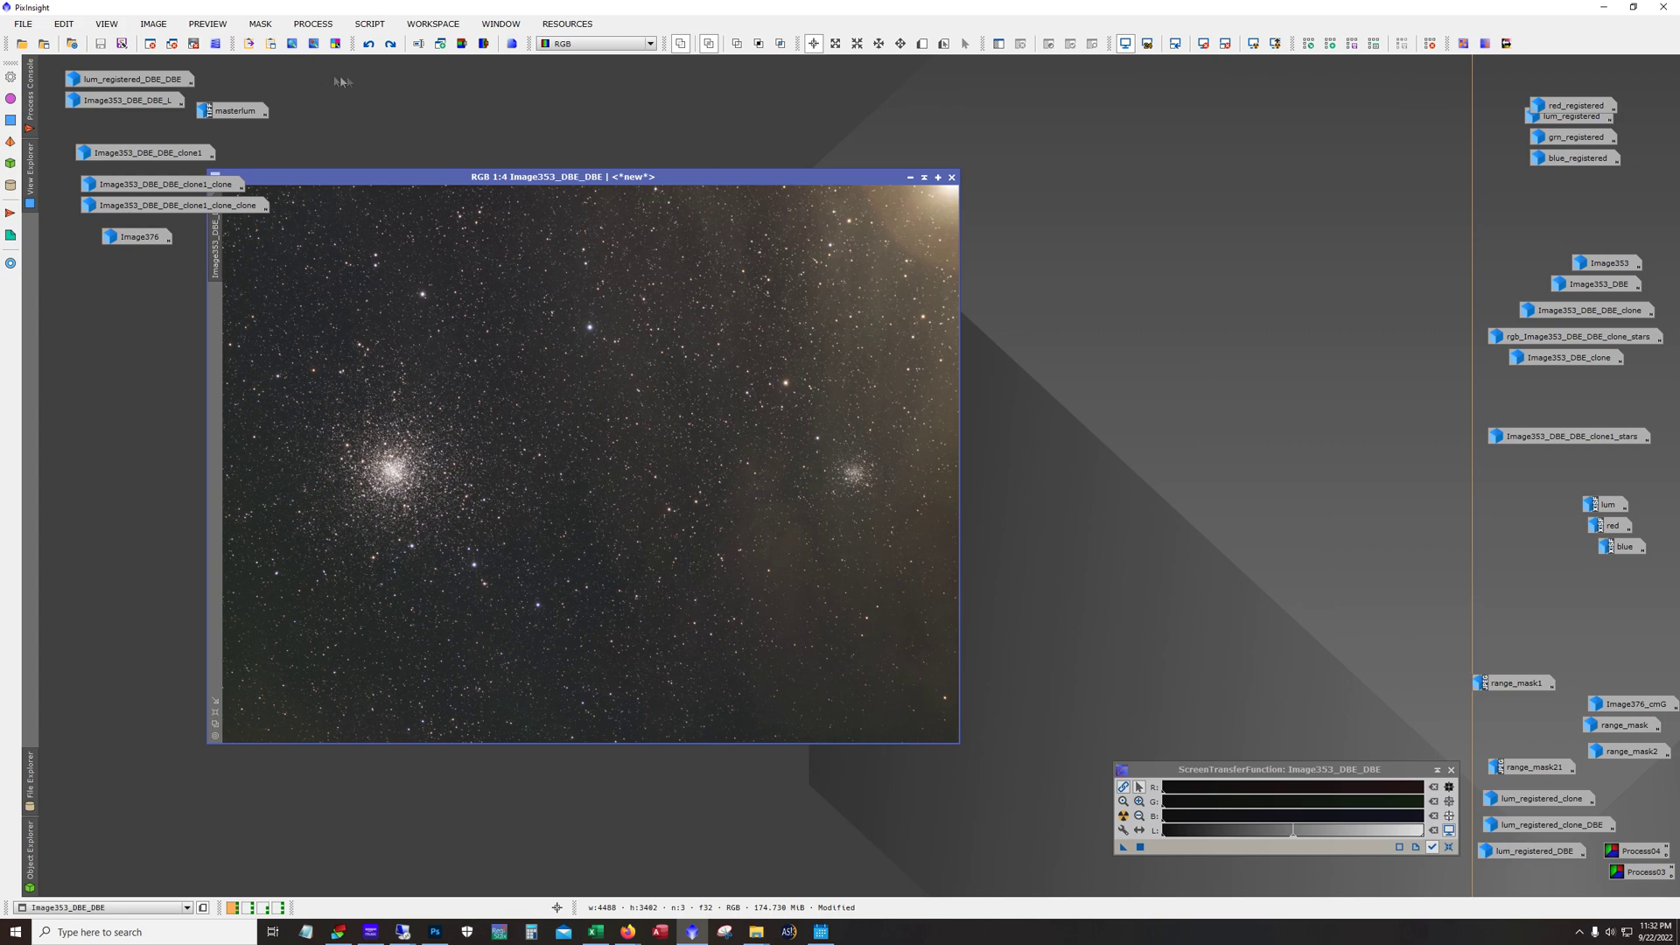
left_click(390, 45)
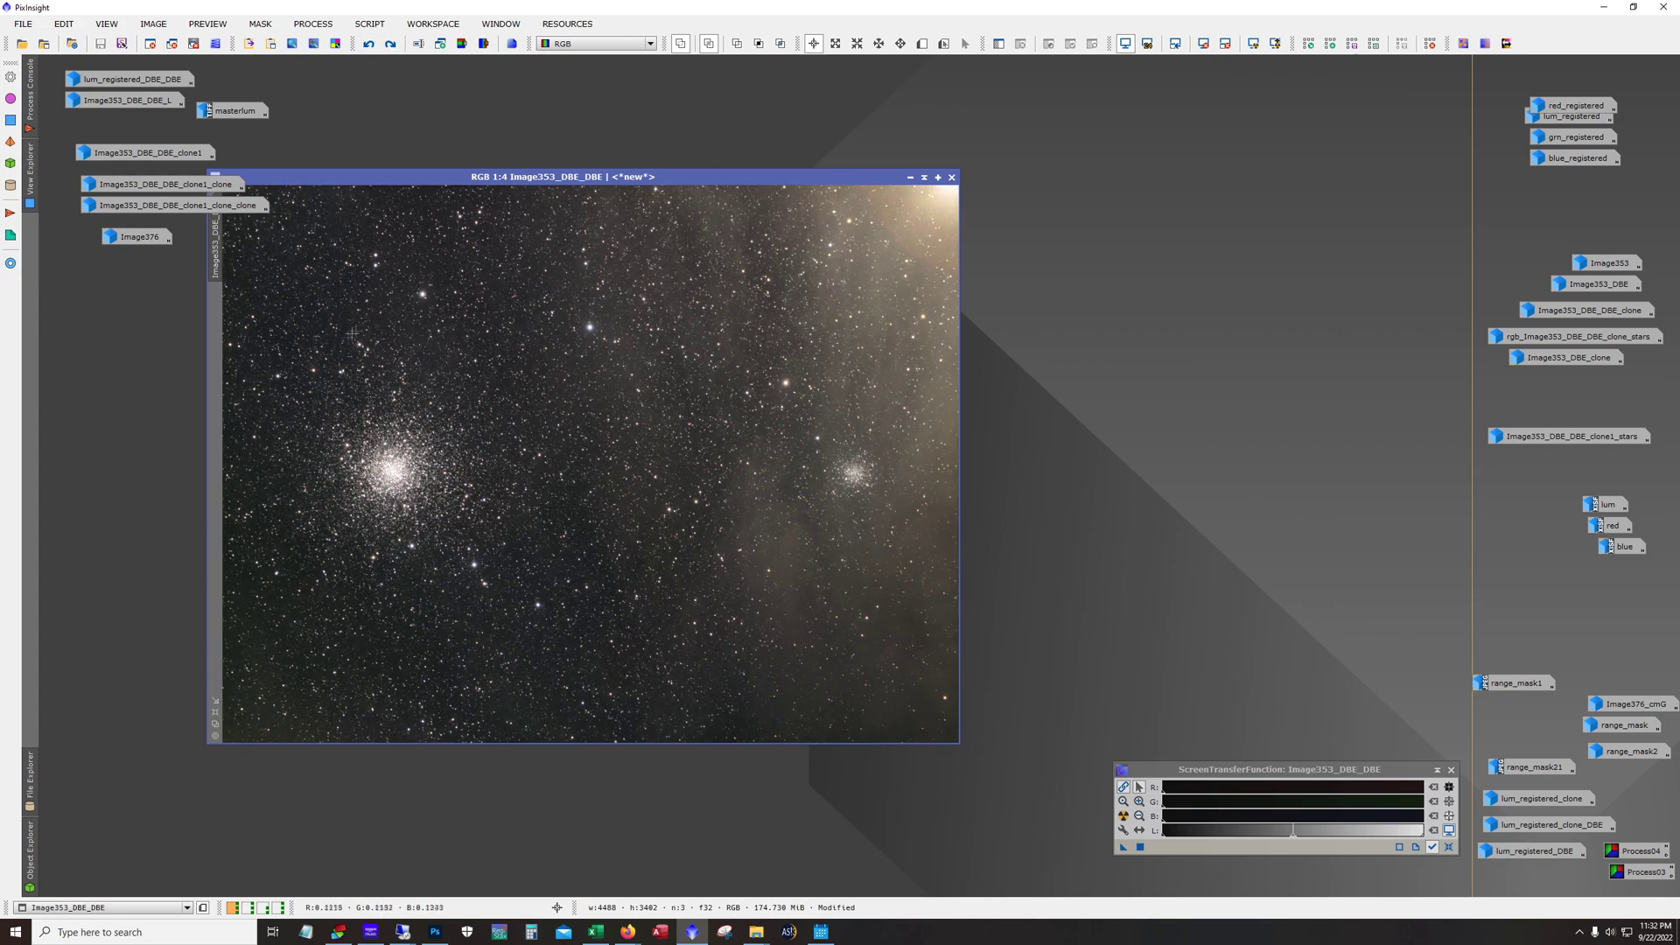
scroll(488, 543, "up", 3)
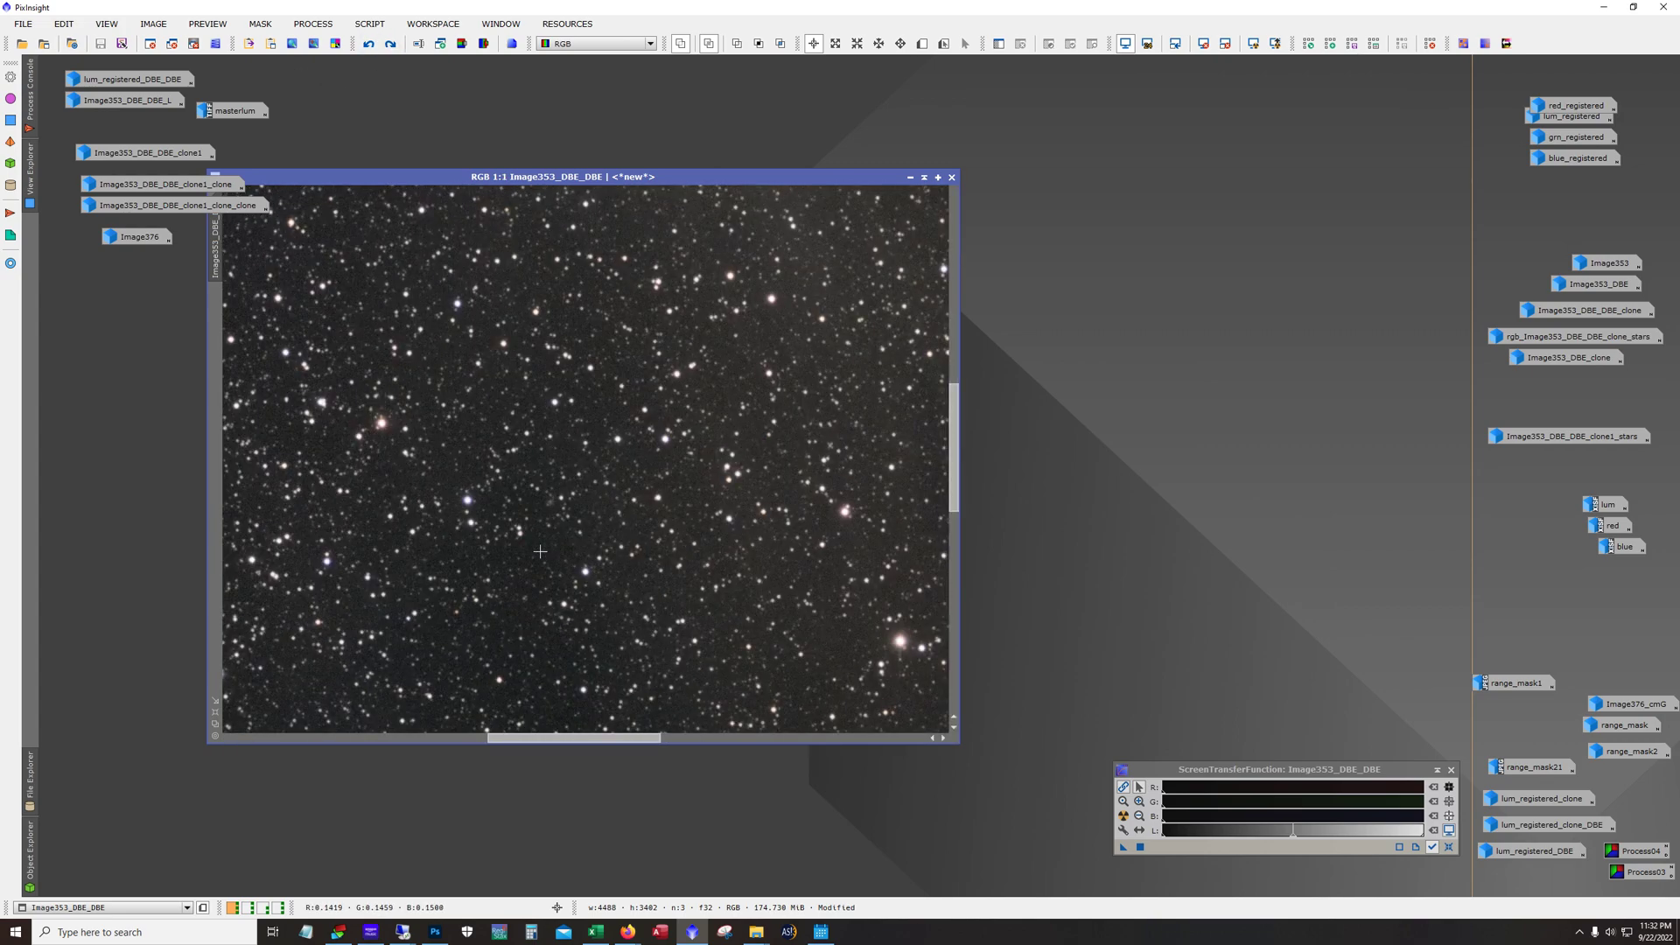
scroll(540, 552, "down", 3)
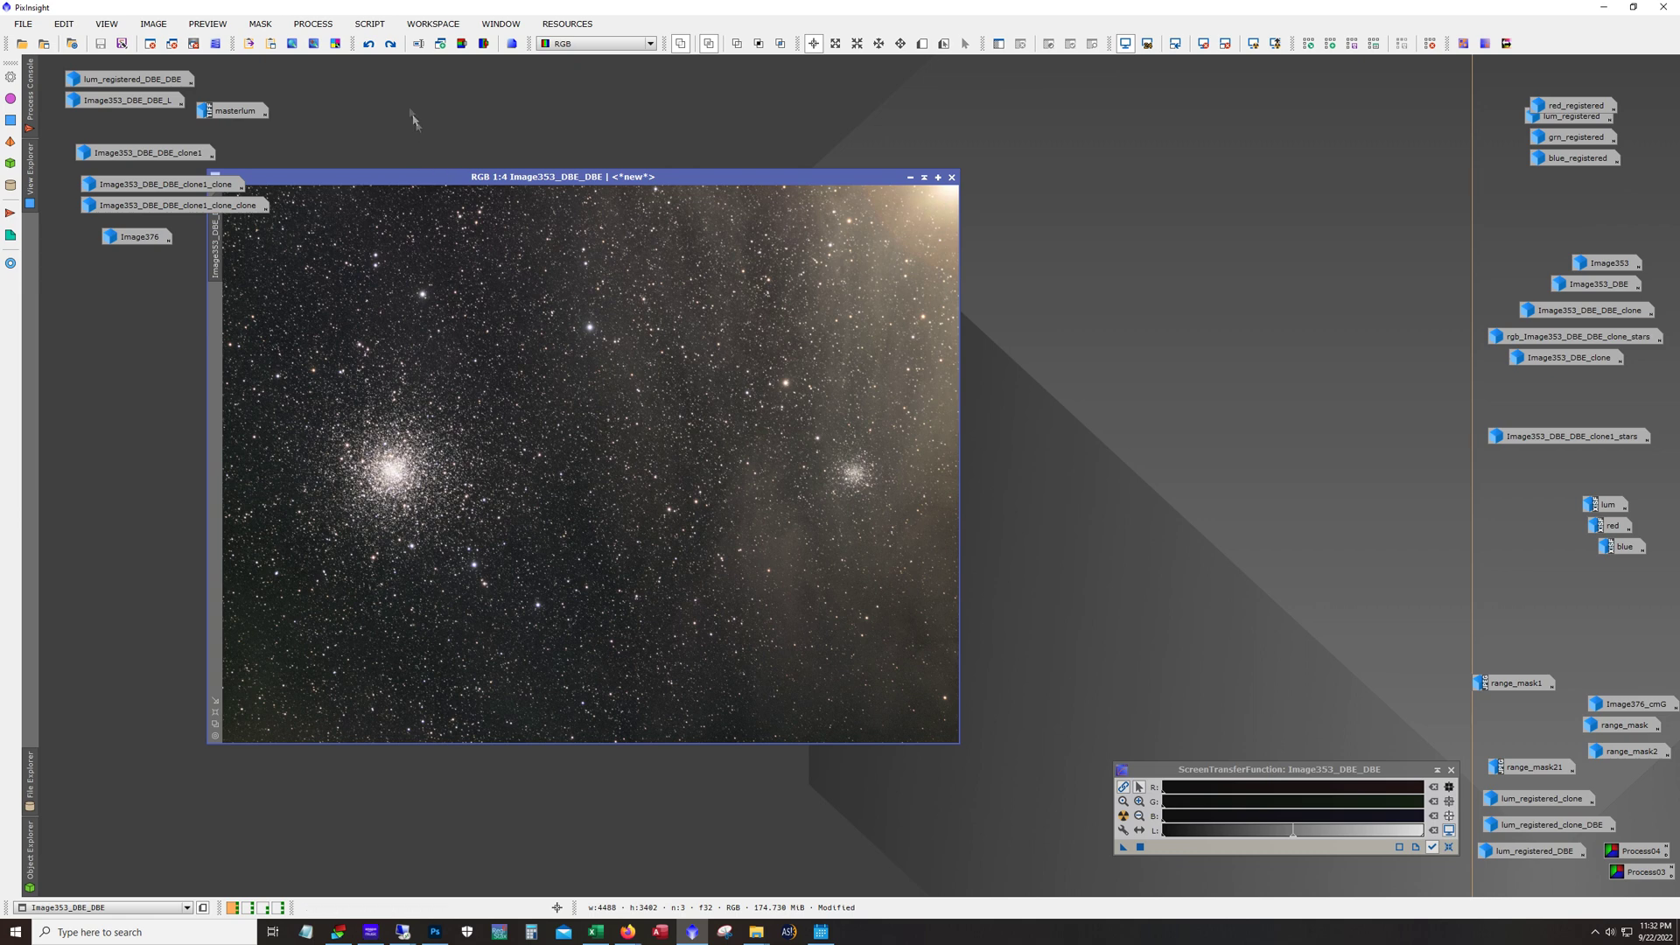
- Rename the view to Image353_DBE_DBE_work1 and minimize it
left_click(390, 44)
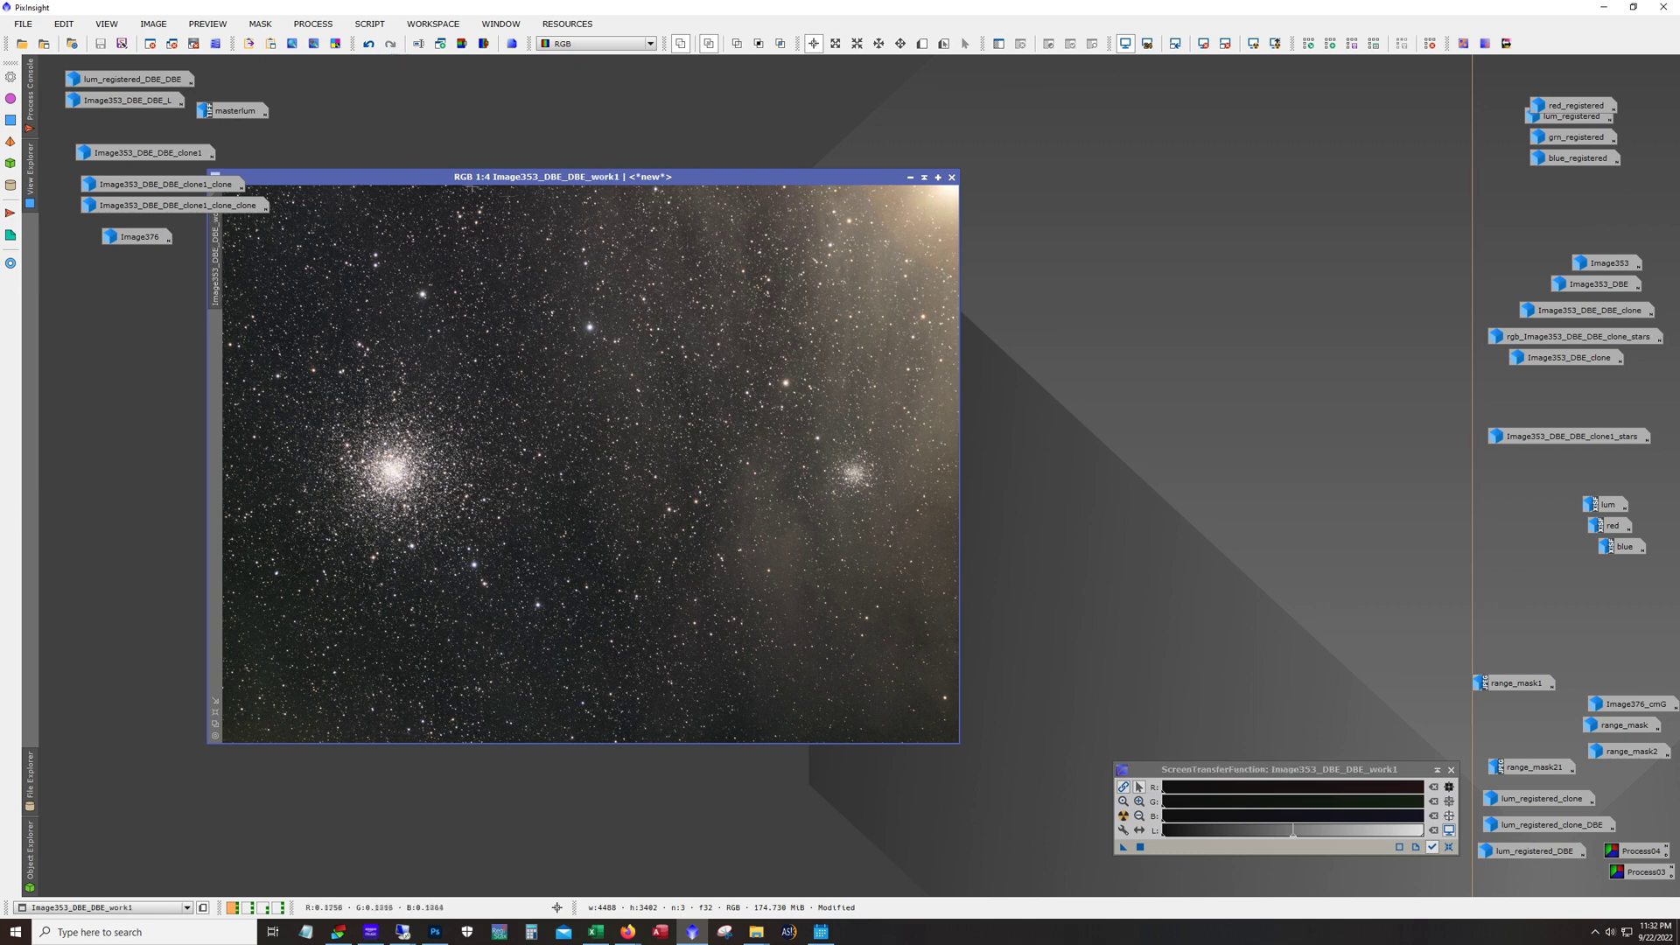
key("alt")
key("alt")
left_click(909, 180)
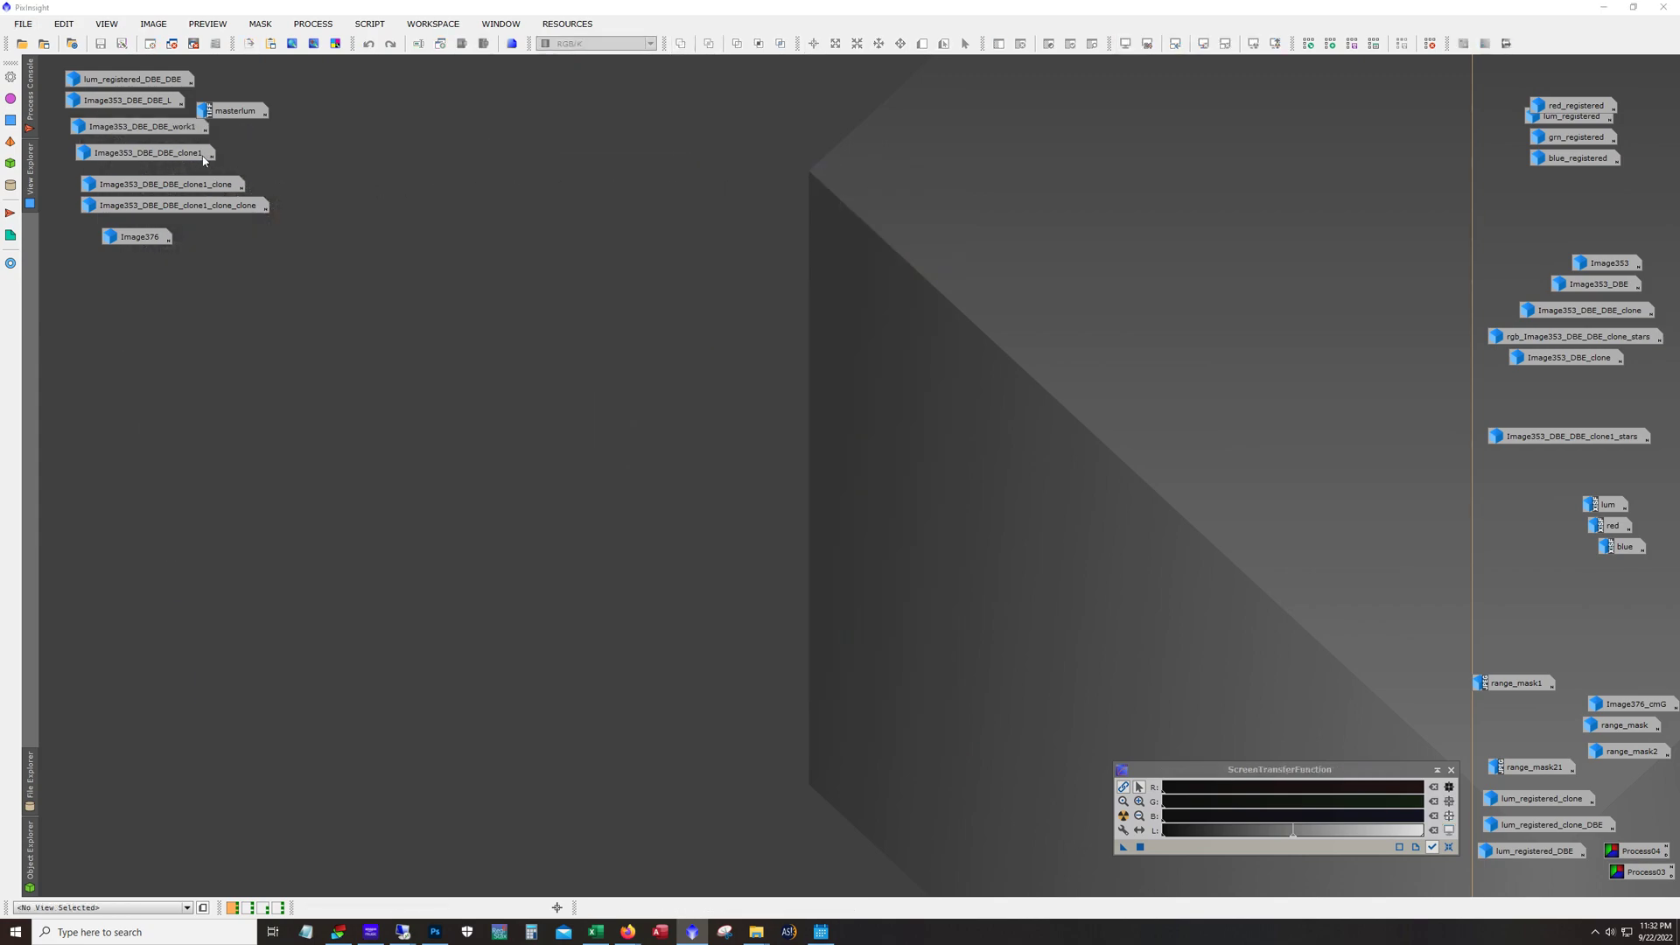
- Open Image353_DBE_DBE_clone1, reapply star removal, and zoom in to inspect the starless result
double_click(144, 152)
left_click_drag(453, 219, 566, 199)
left_click(390, 44)
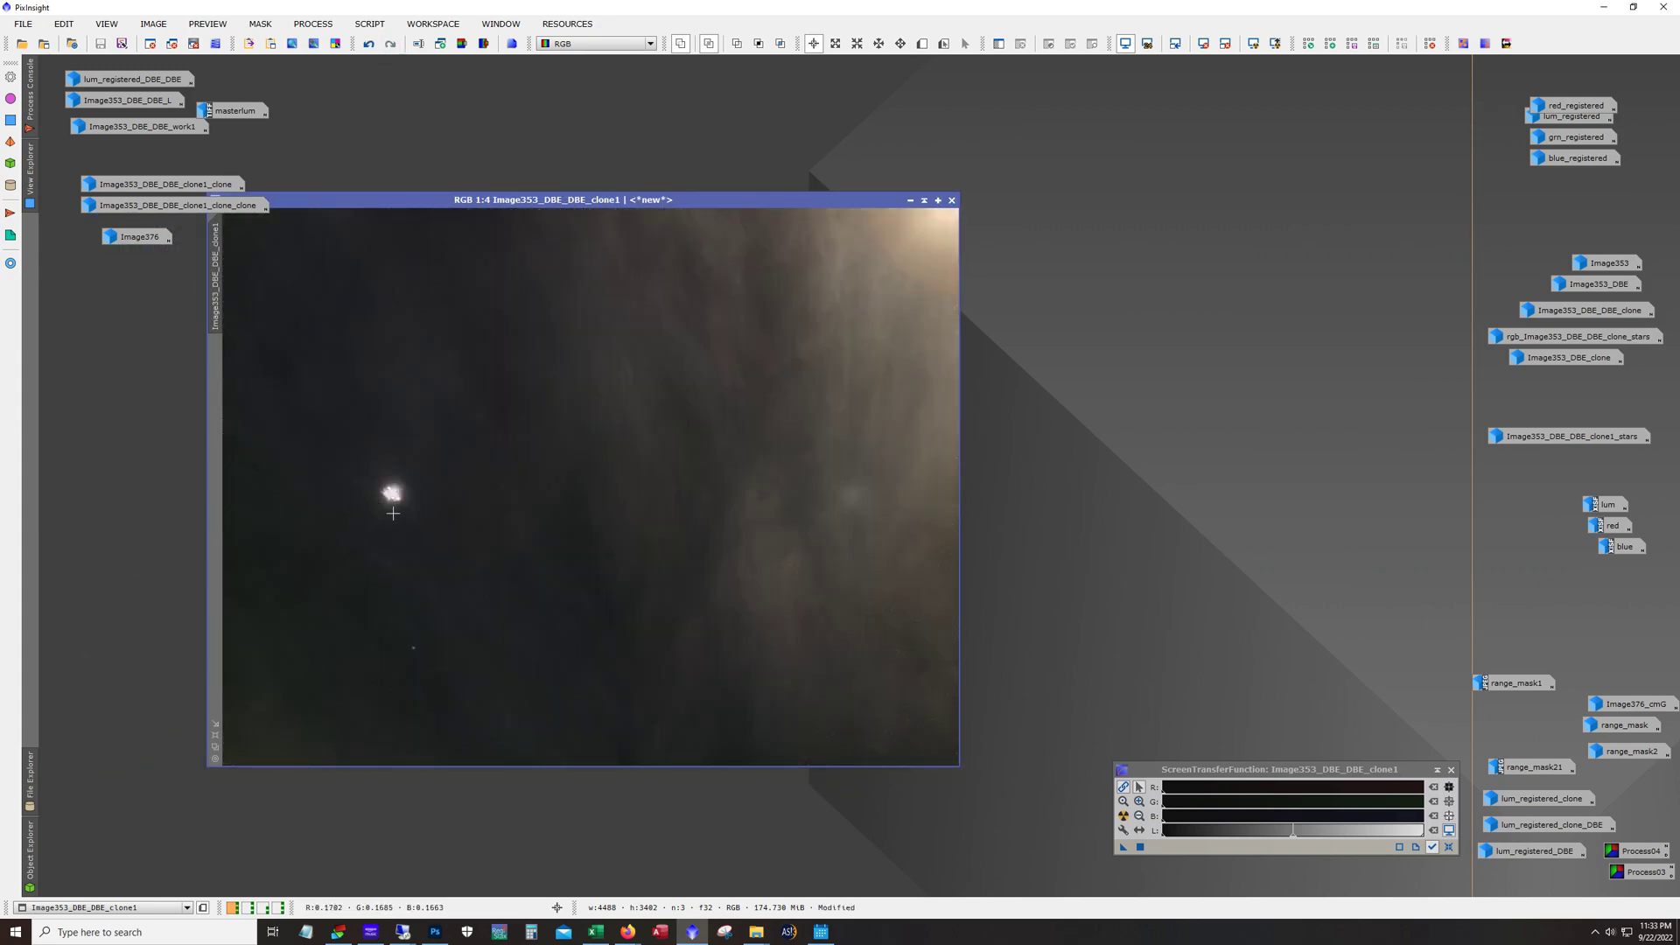
scroll(393, 514, "up", 1)
scroll(502, 740, "up", 1)
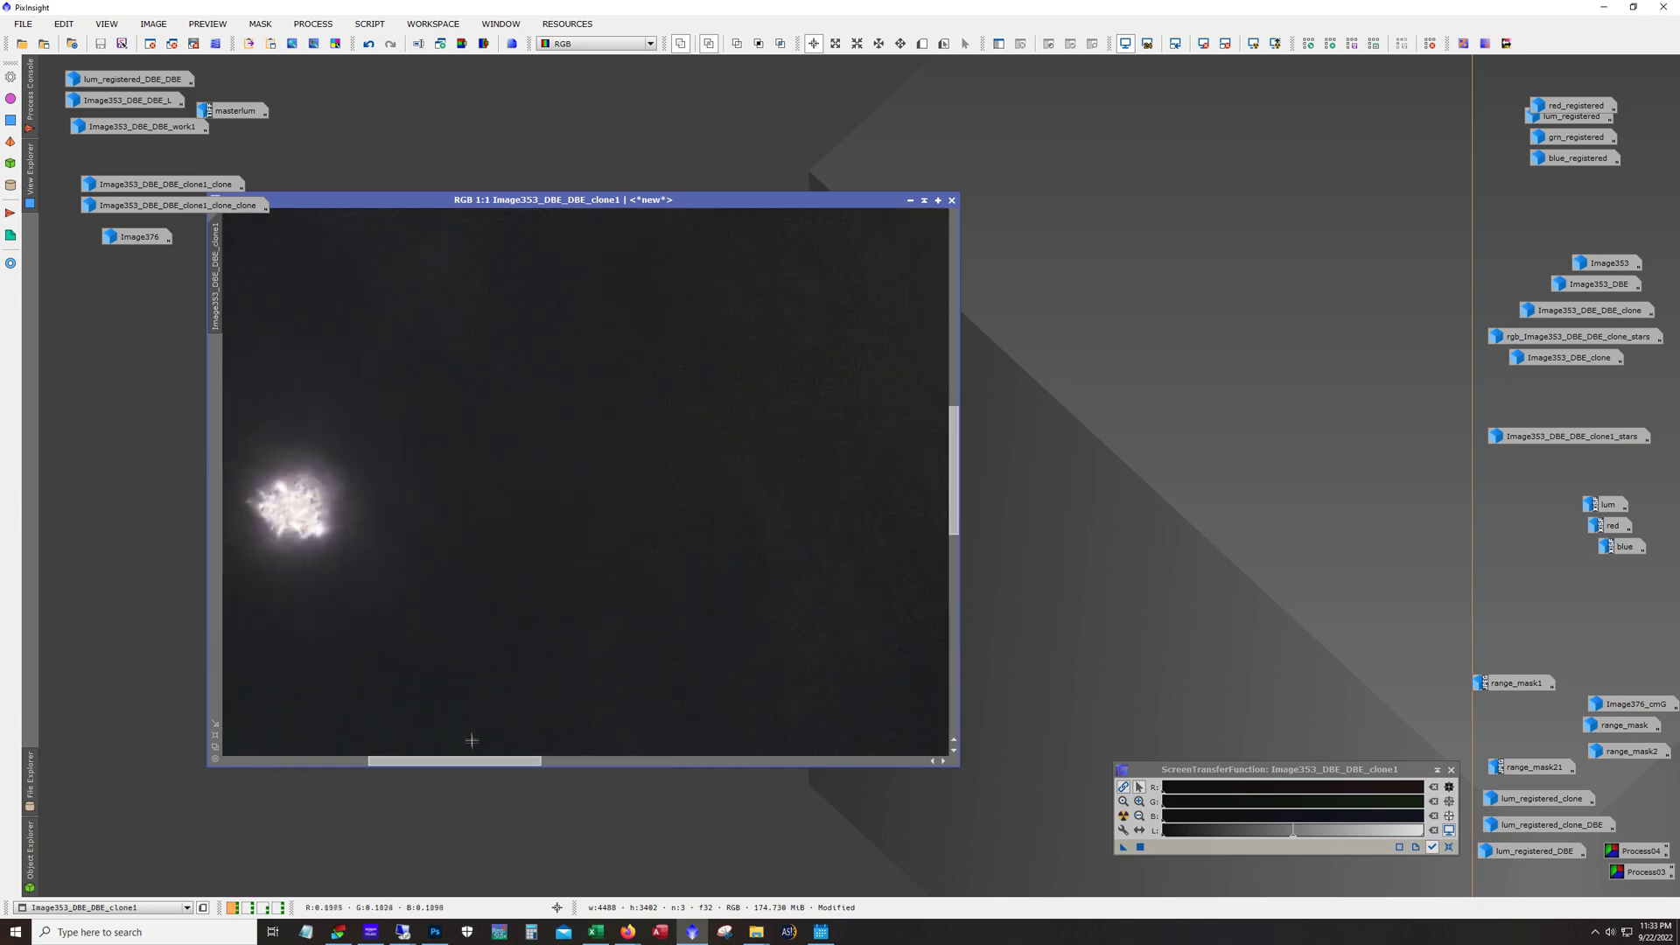
left_click_drag(473, 761, 403, 761)
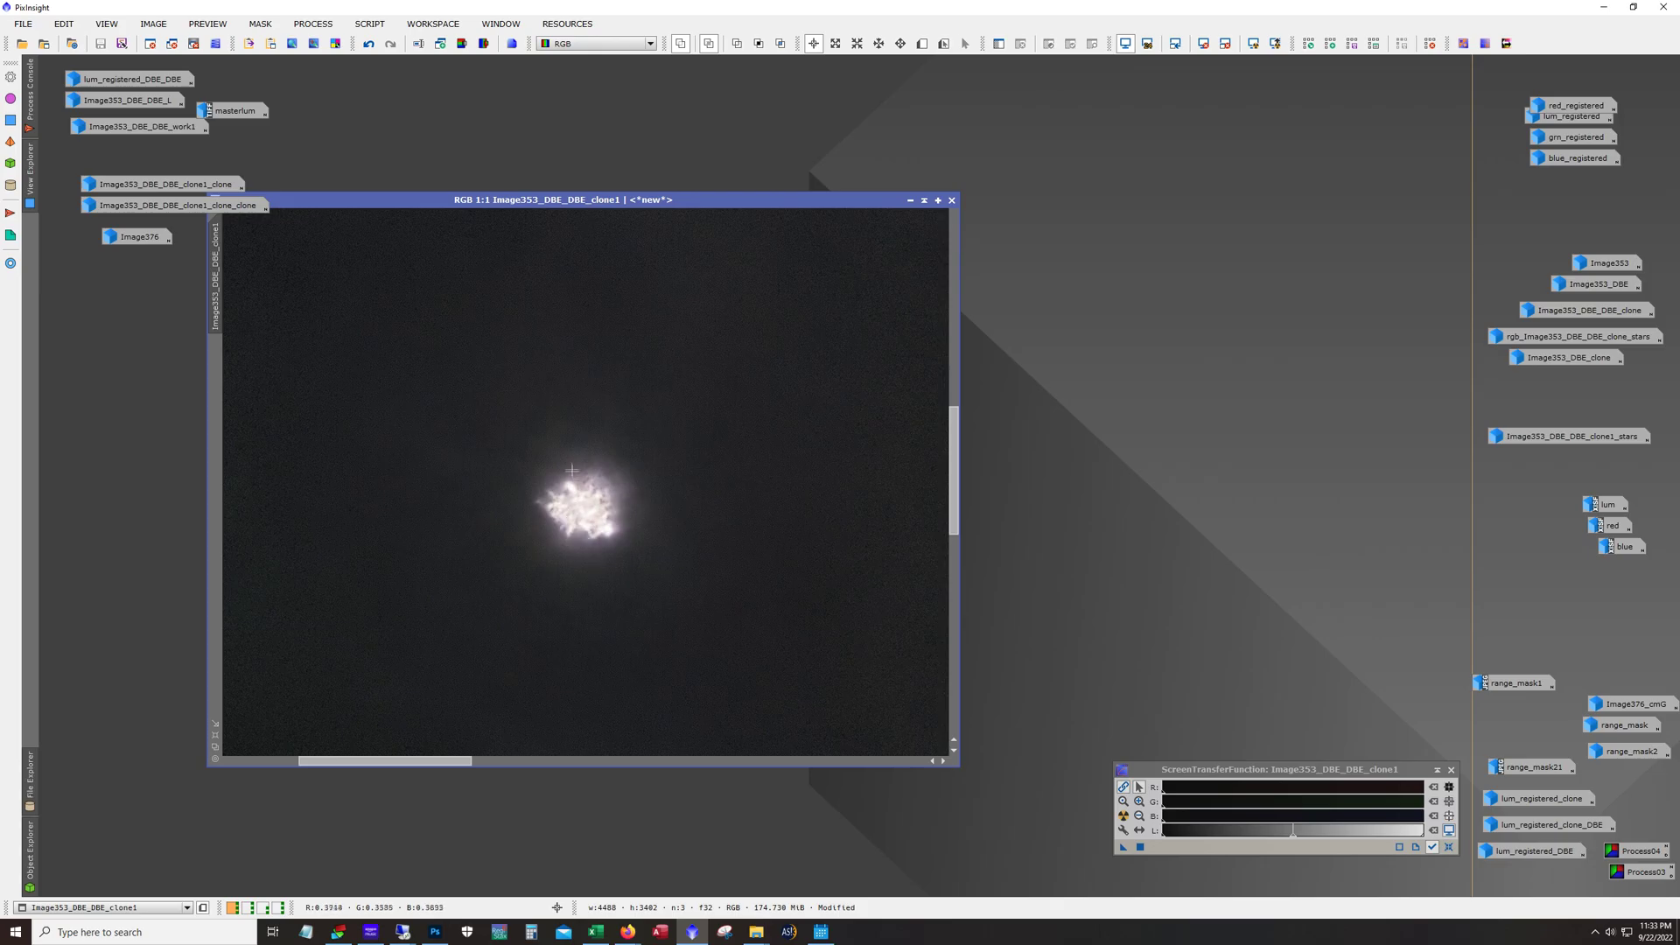
scroll(579, 558, "down", 1)
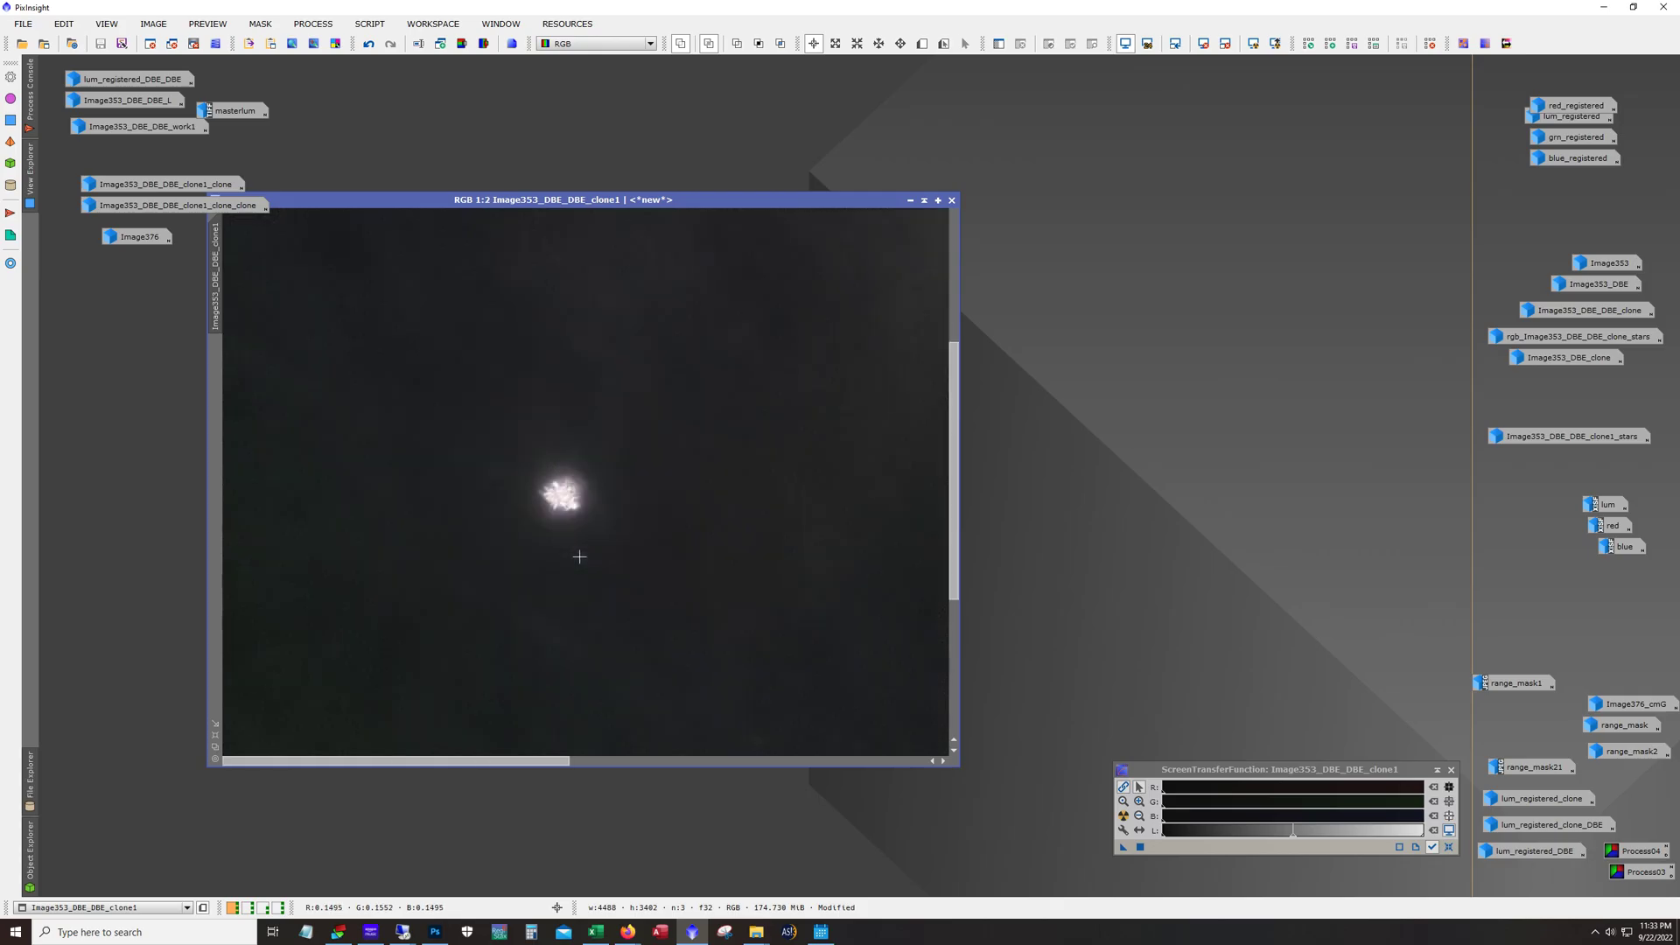
scroll(576, 553, "up", 1)
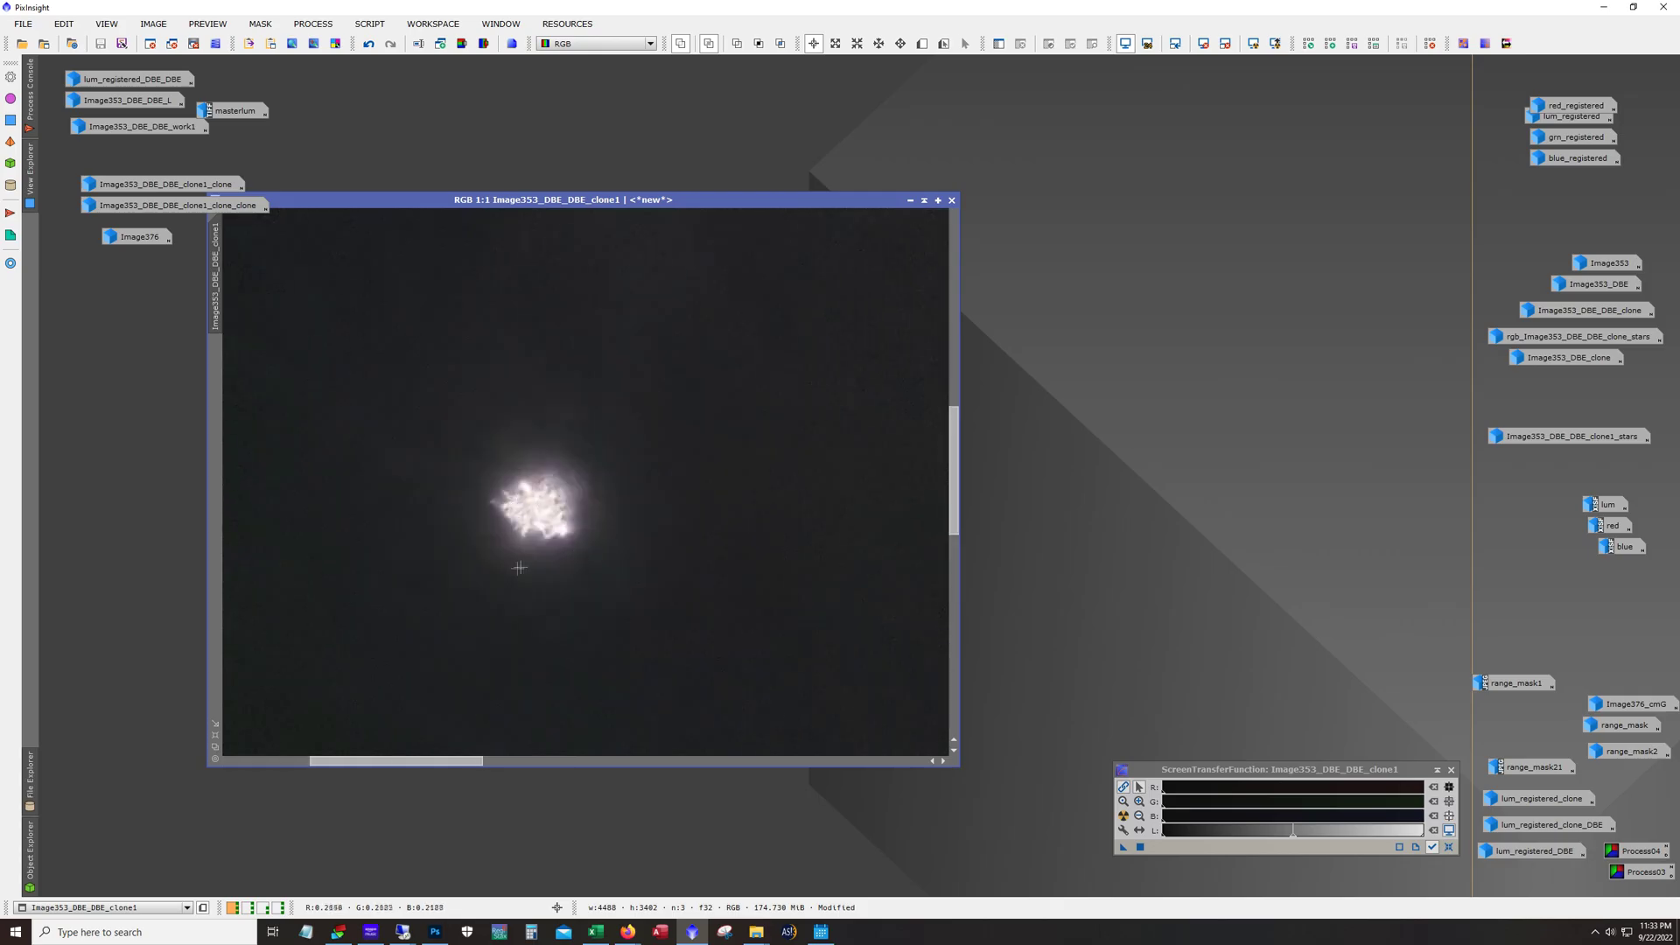
scroll(526, 566, "down", 1)
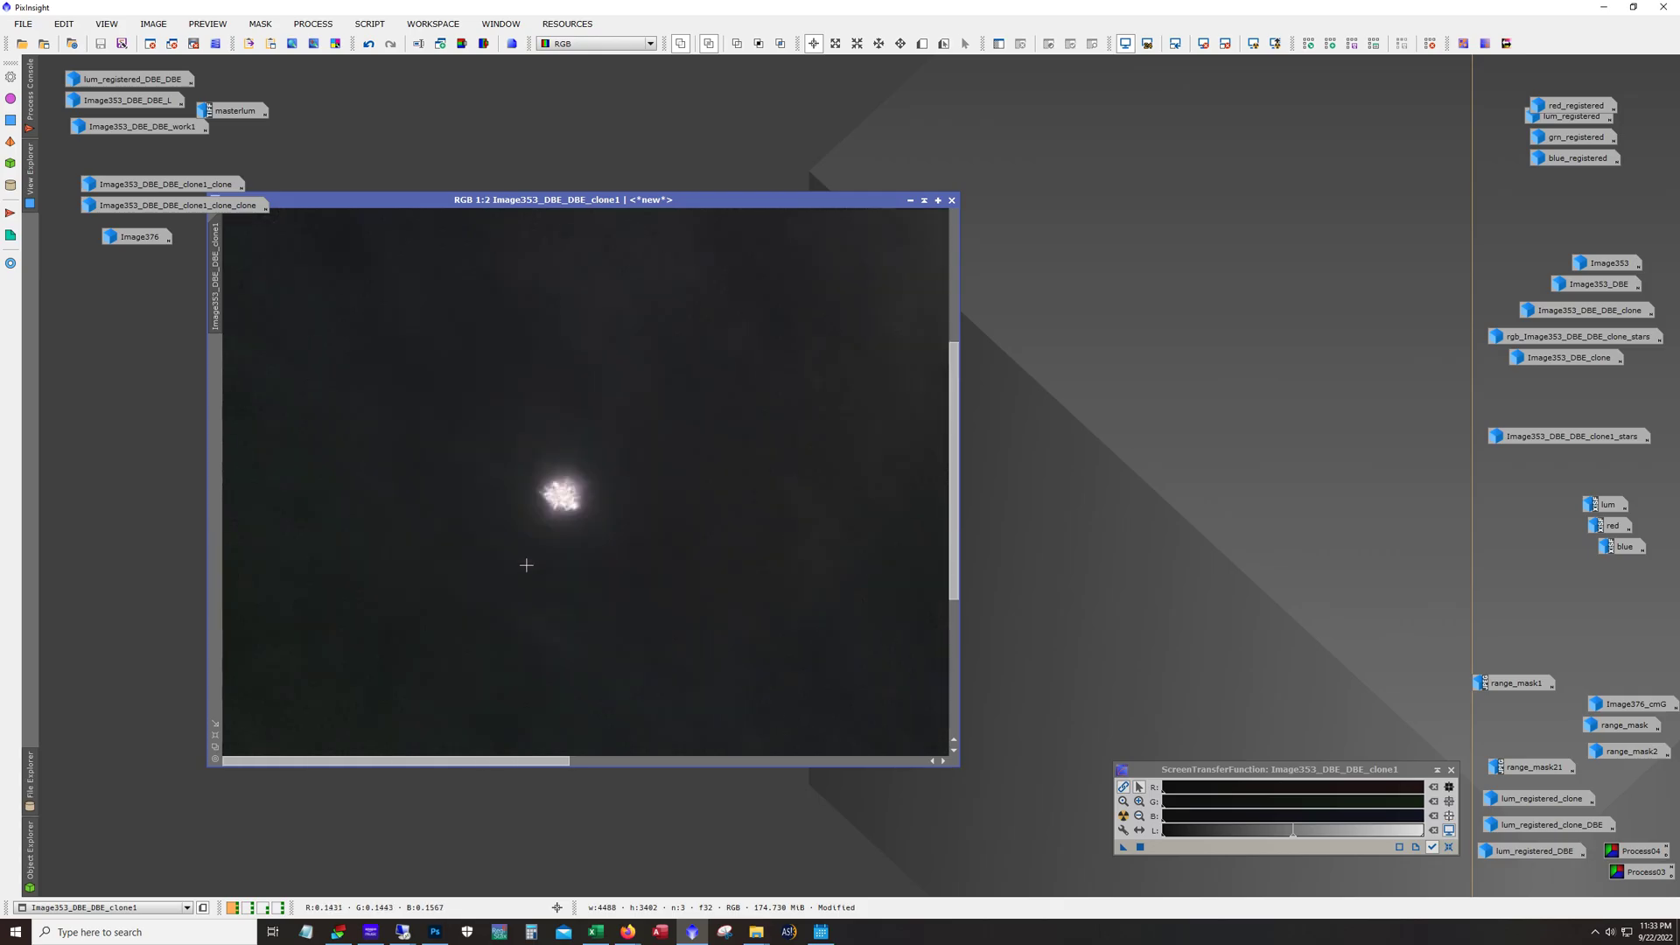
- Compare the clone1_stars and rgb clone_stars images, minimizing both afterwards
double_click(1598, 442)
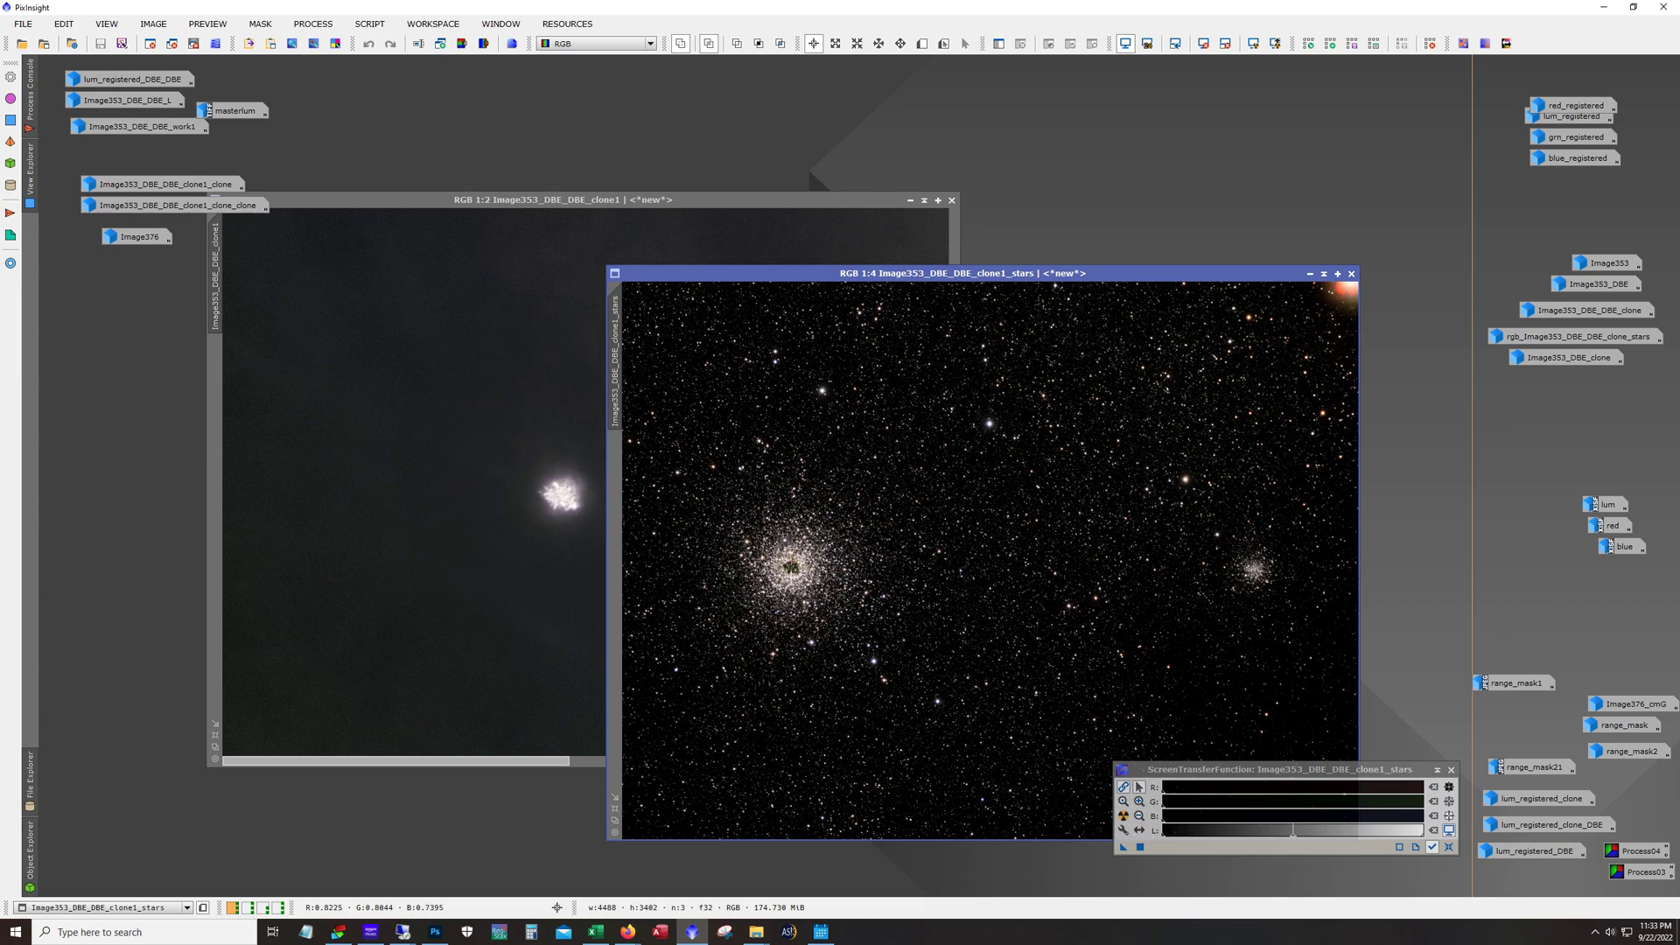
left_click(1310, 274)
double_click(1576, 336)
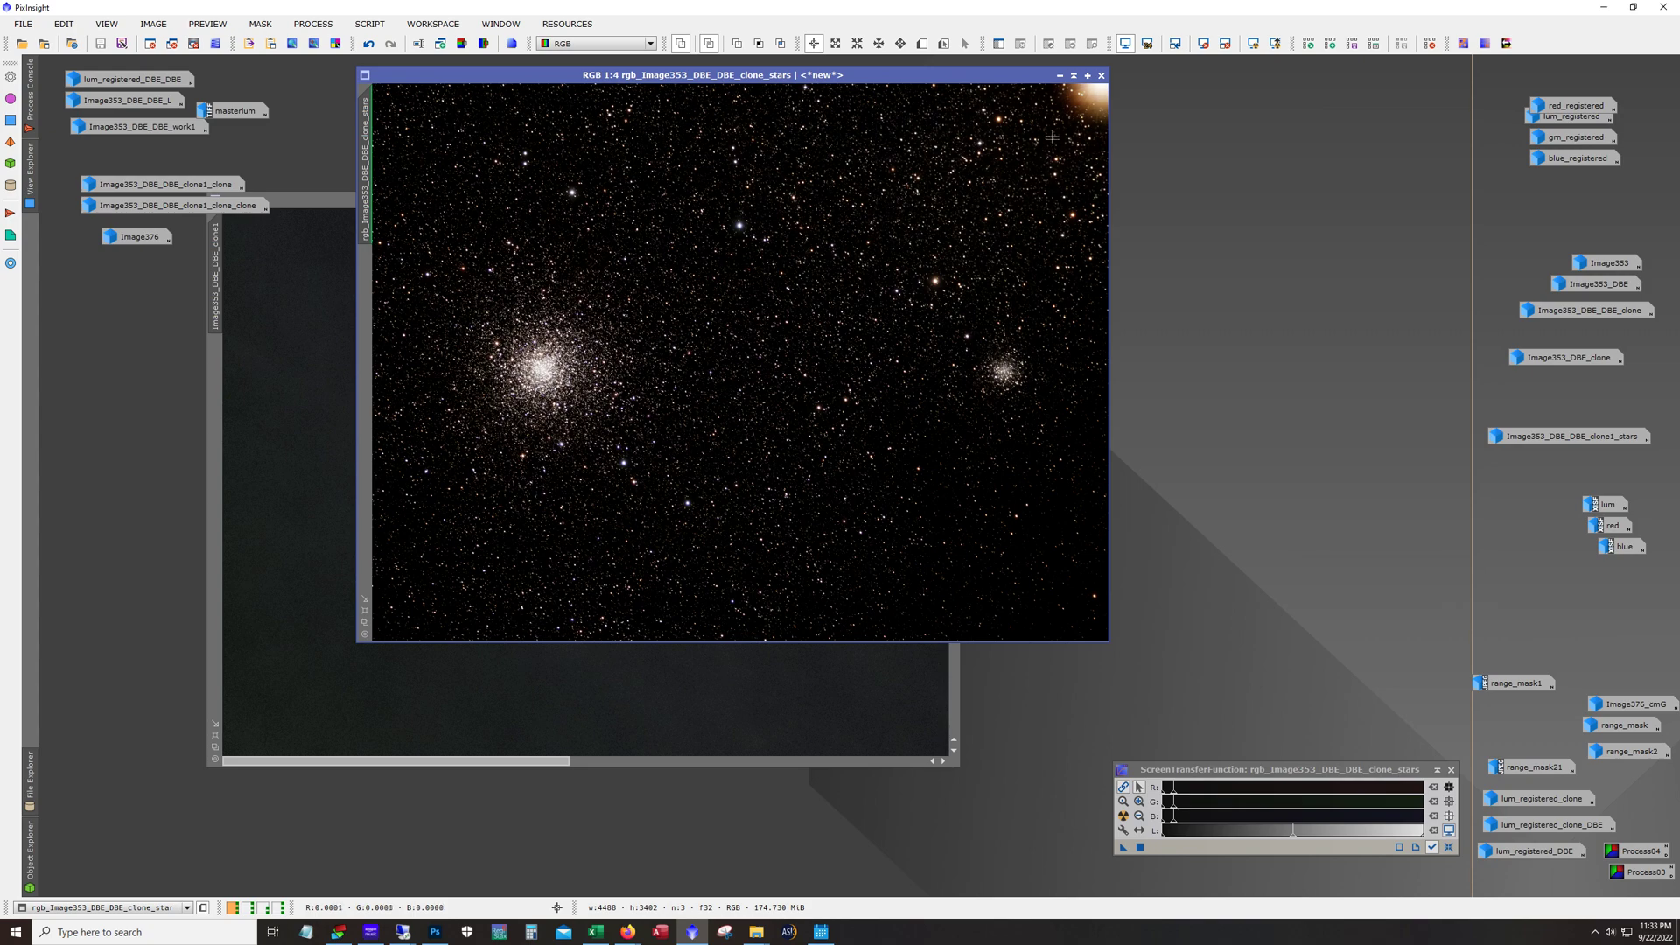
left_click(1060, 75)
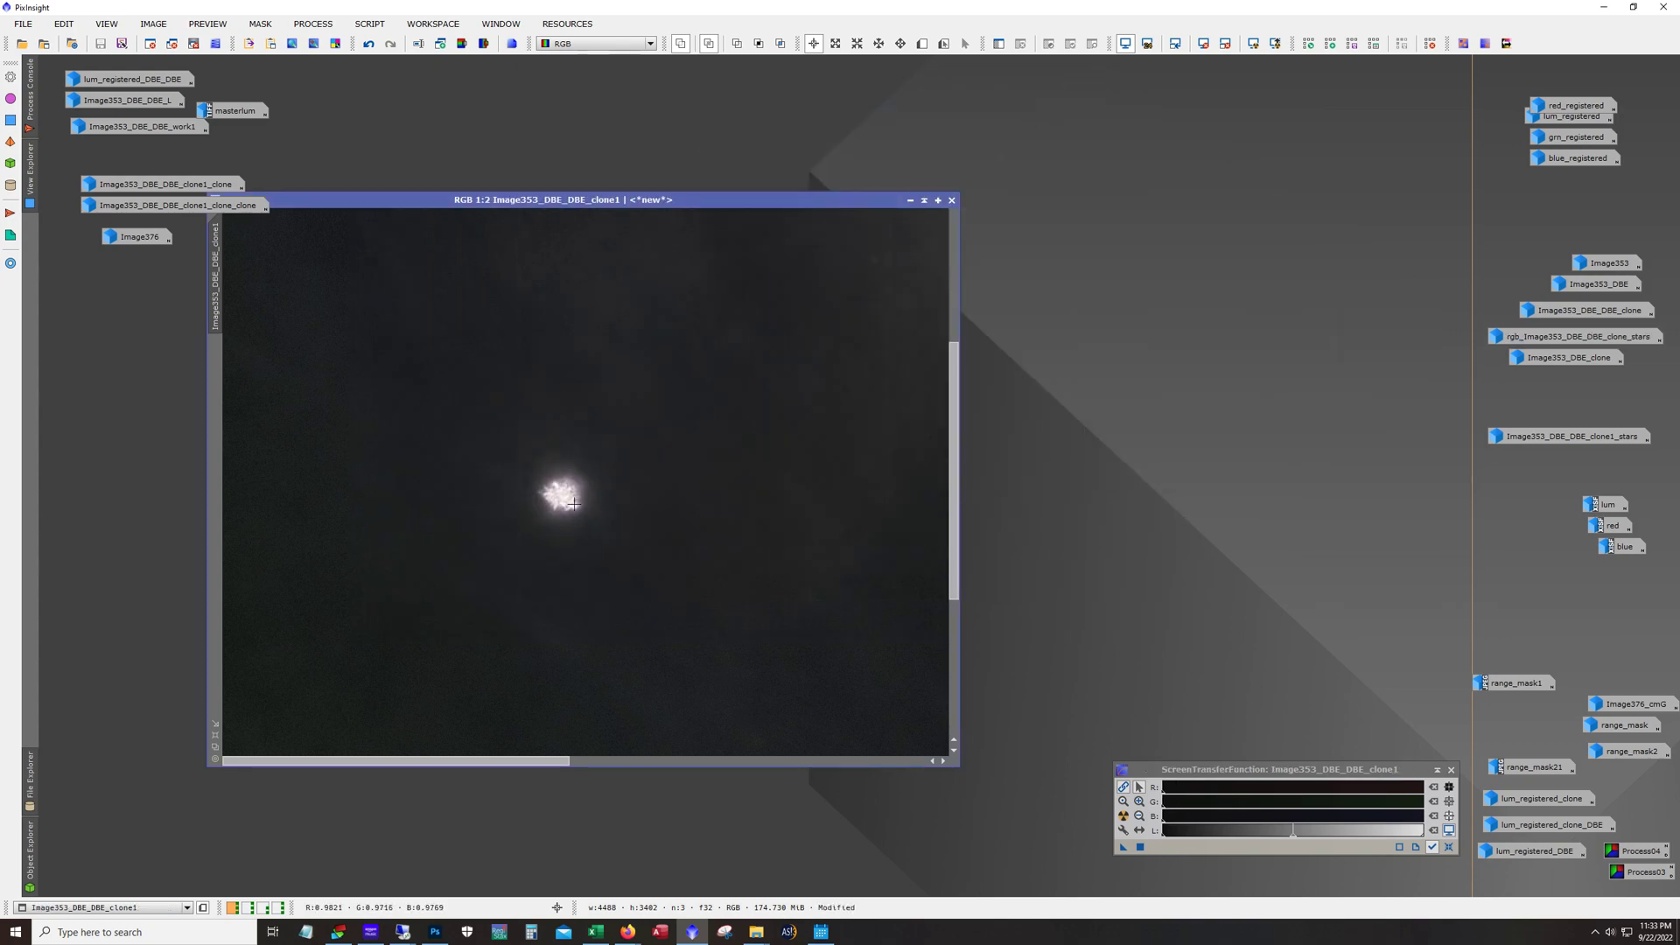
scroll(574, 505, "down", 2)
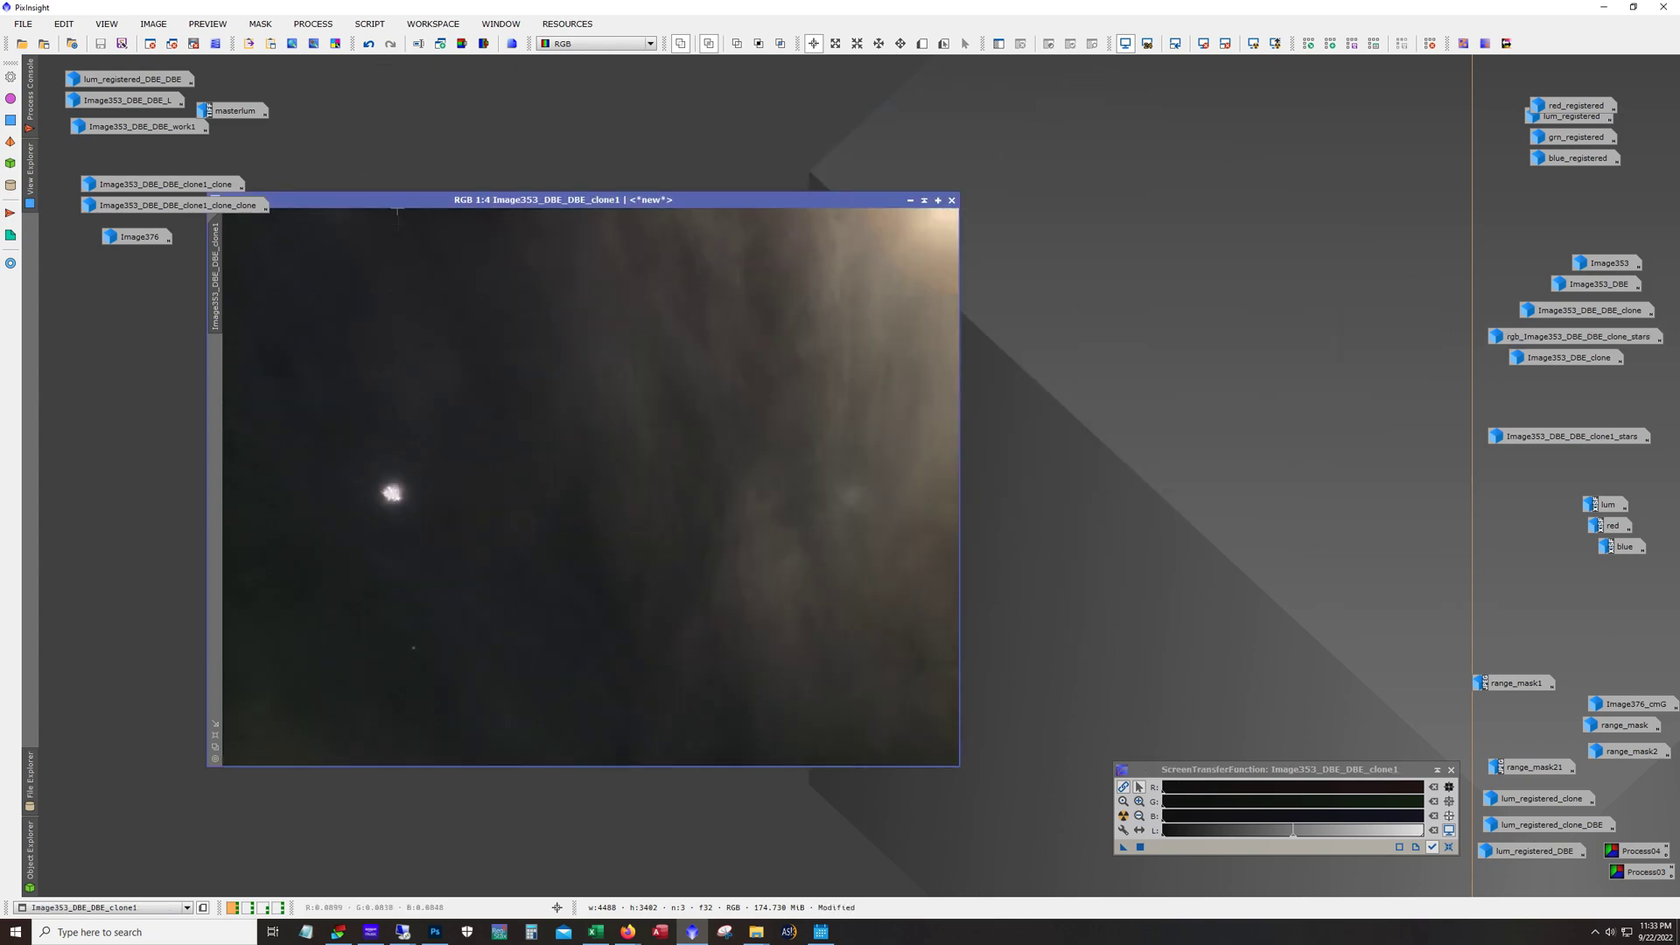
- Iconize Image353_DBE_DBE_clone1, reposition the clone1_clone window, and rename it 'a'
left_click(911, 200)
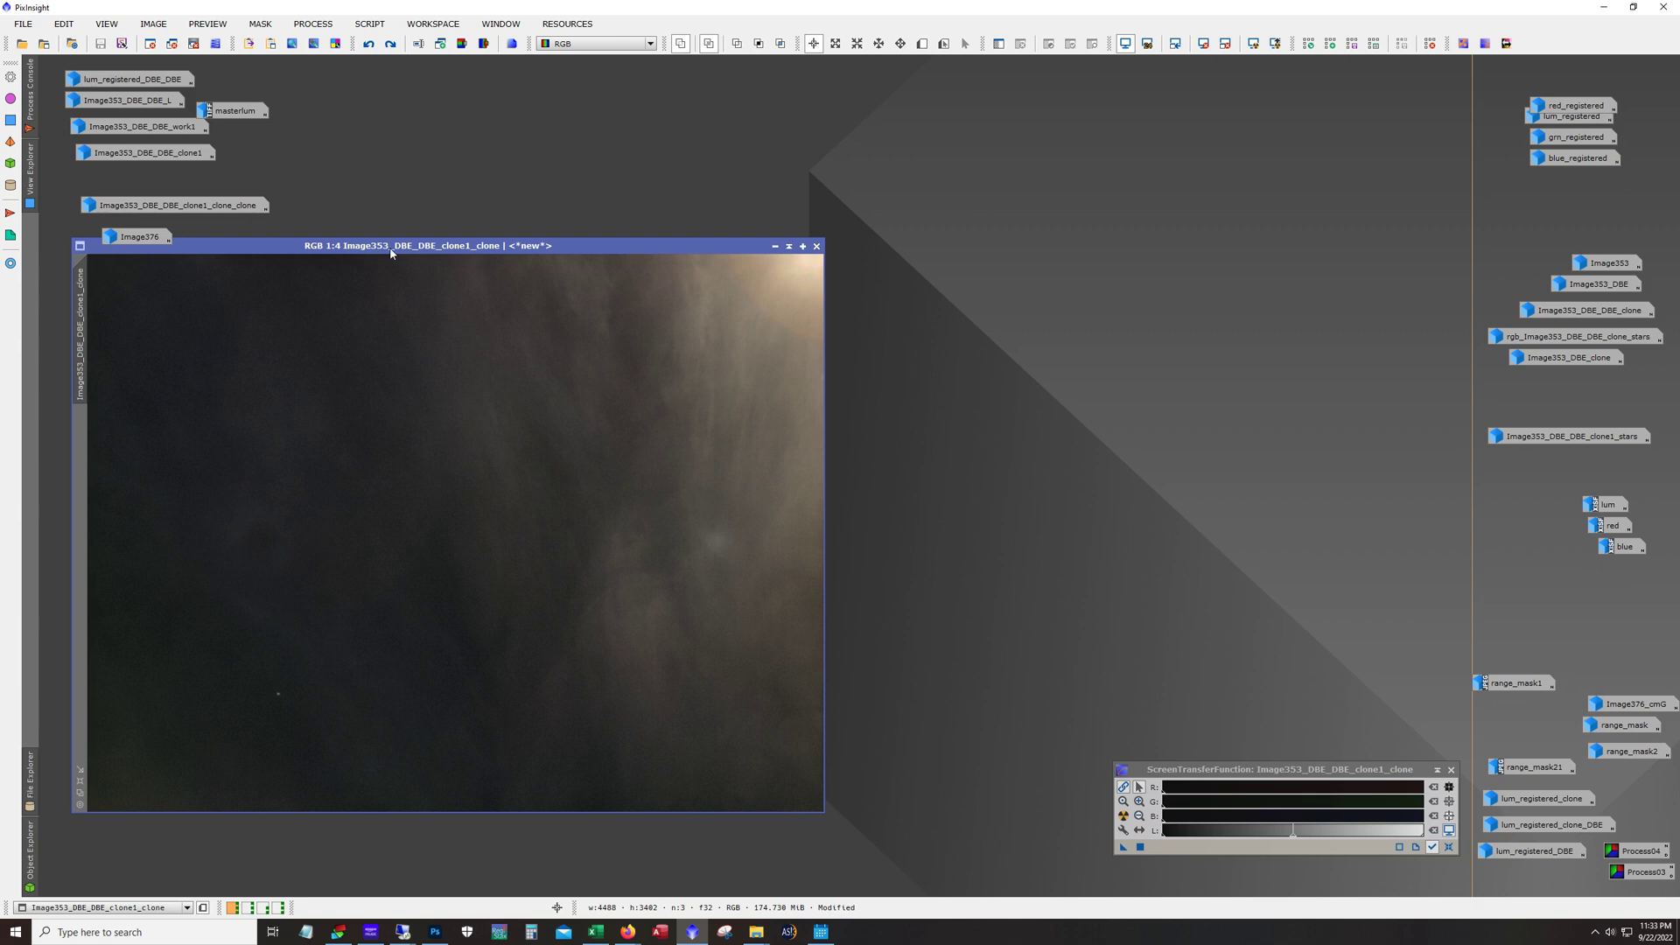
left_click_drag(387, 246, 563, 233)
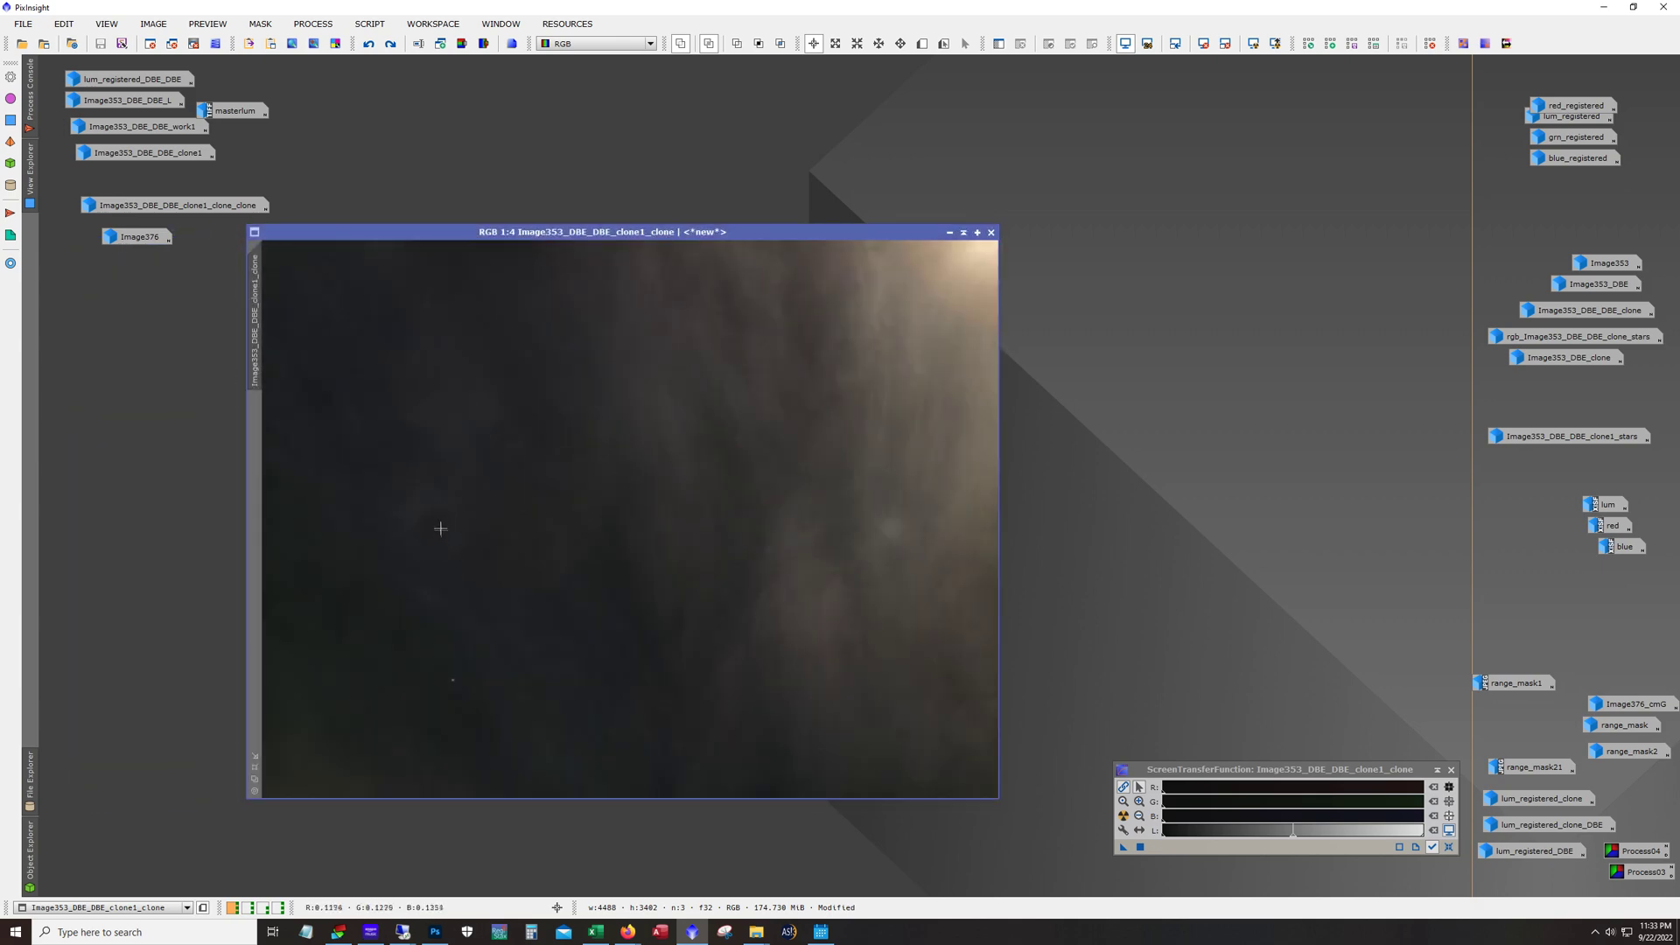
scroll(428, 538, "up", 1)
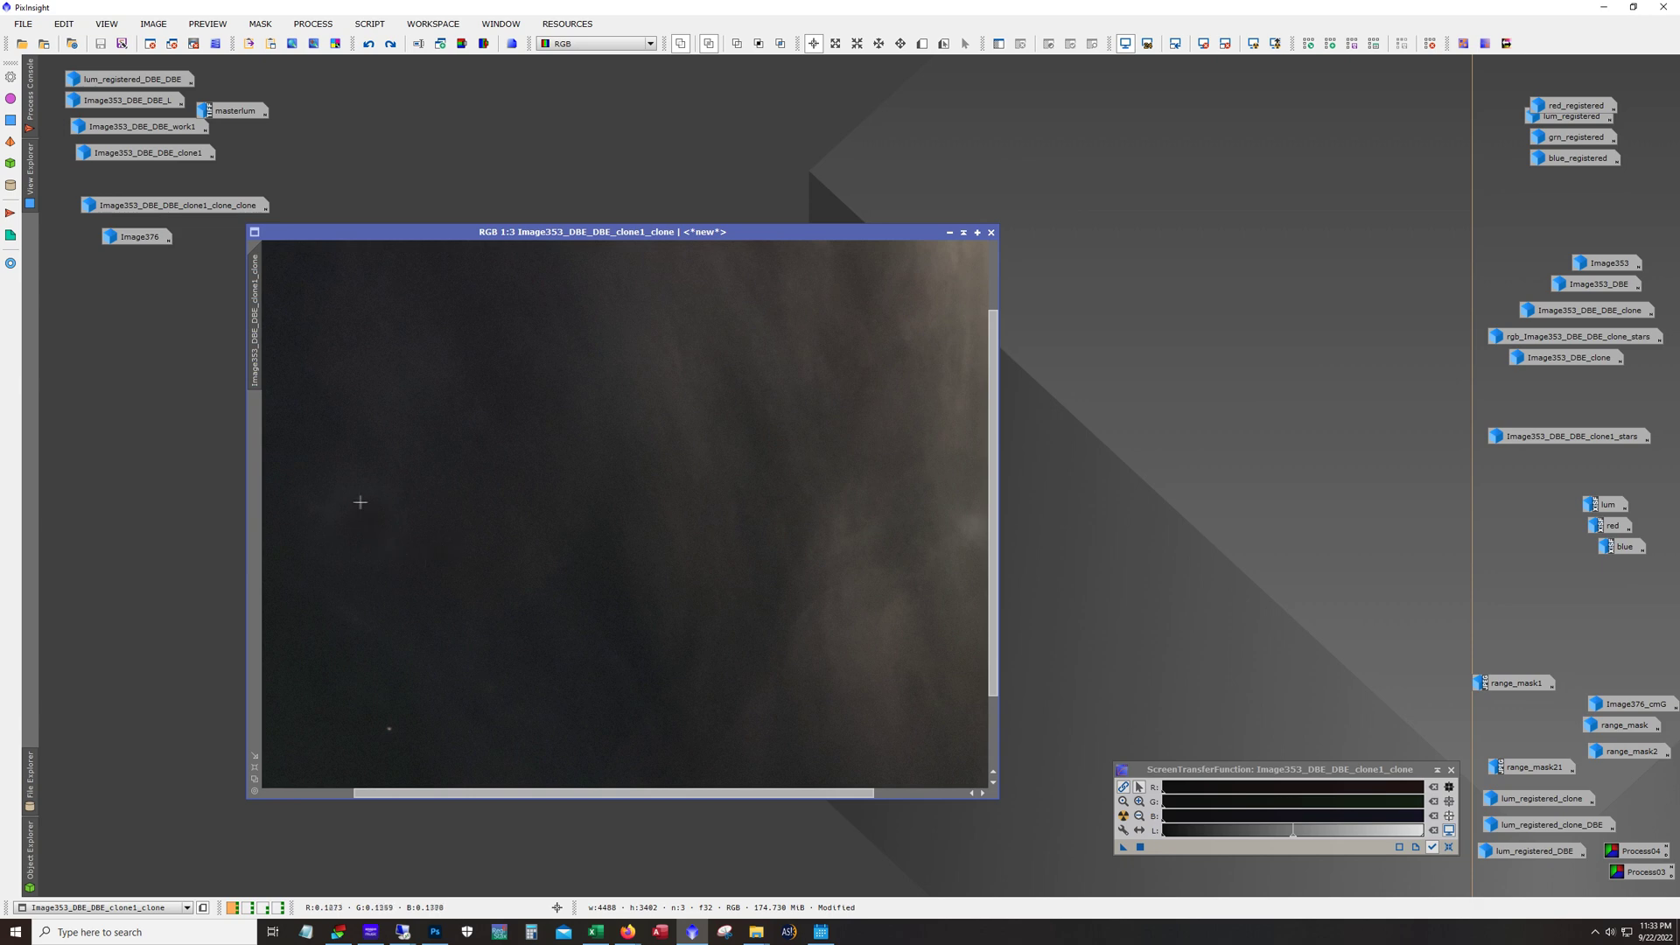
scroll(370, 528, "down", 1)
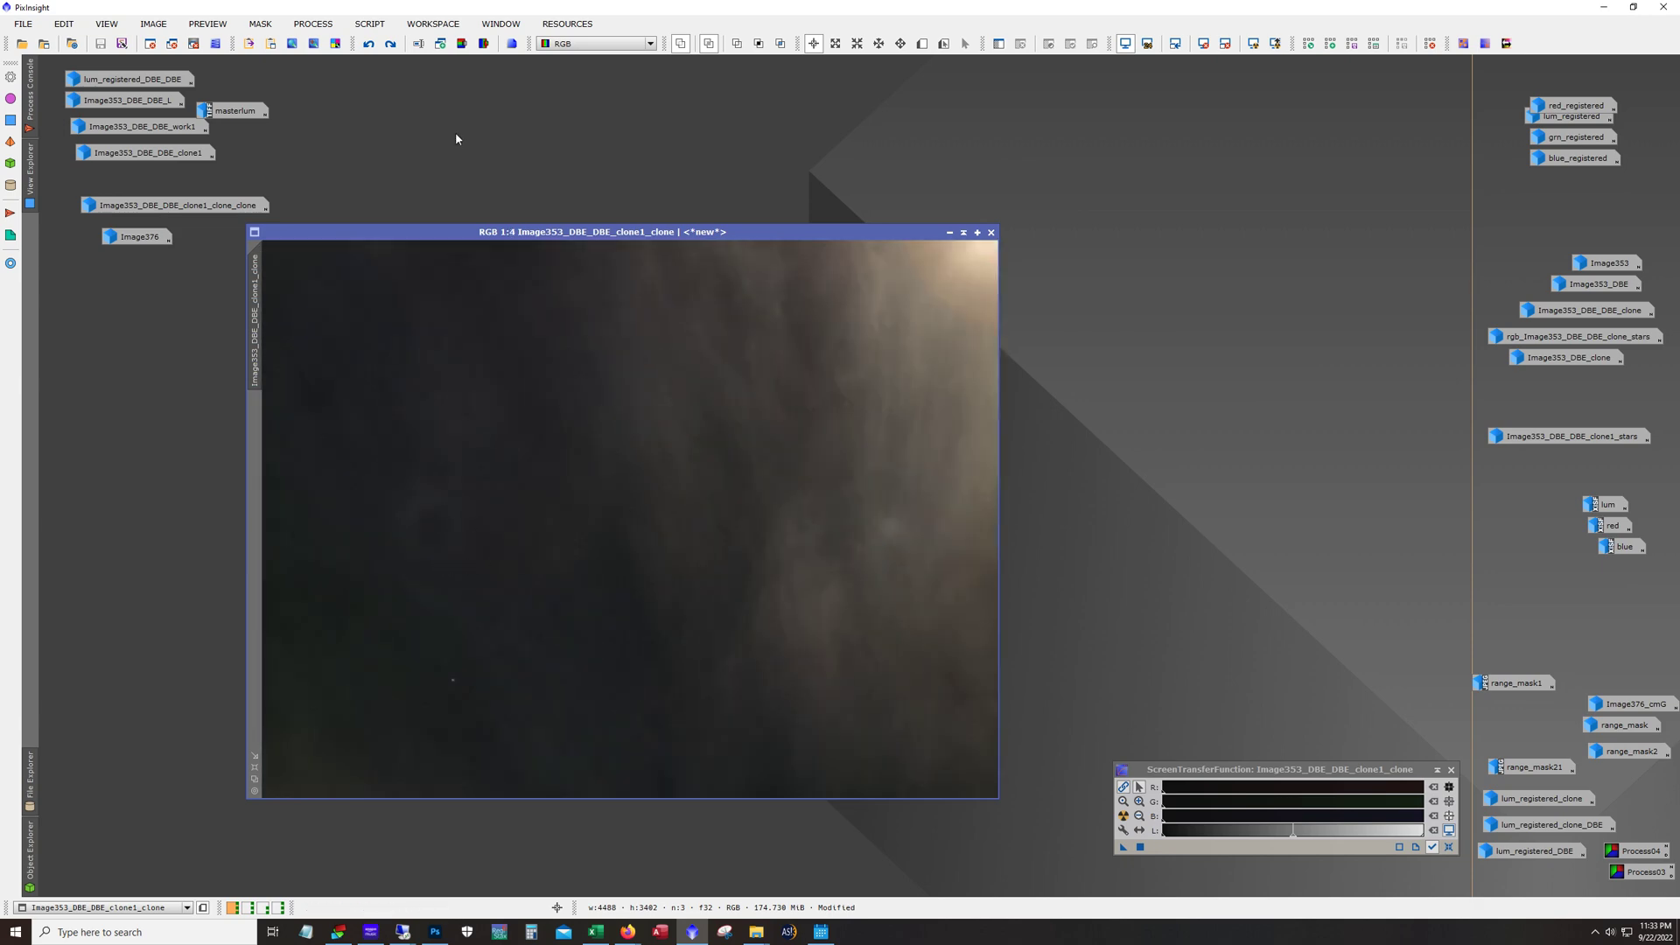
left_click(388, 51)
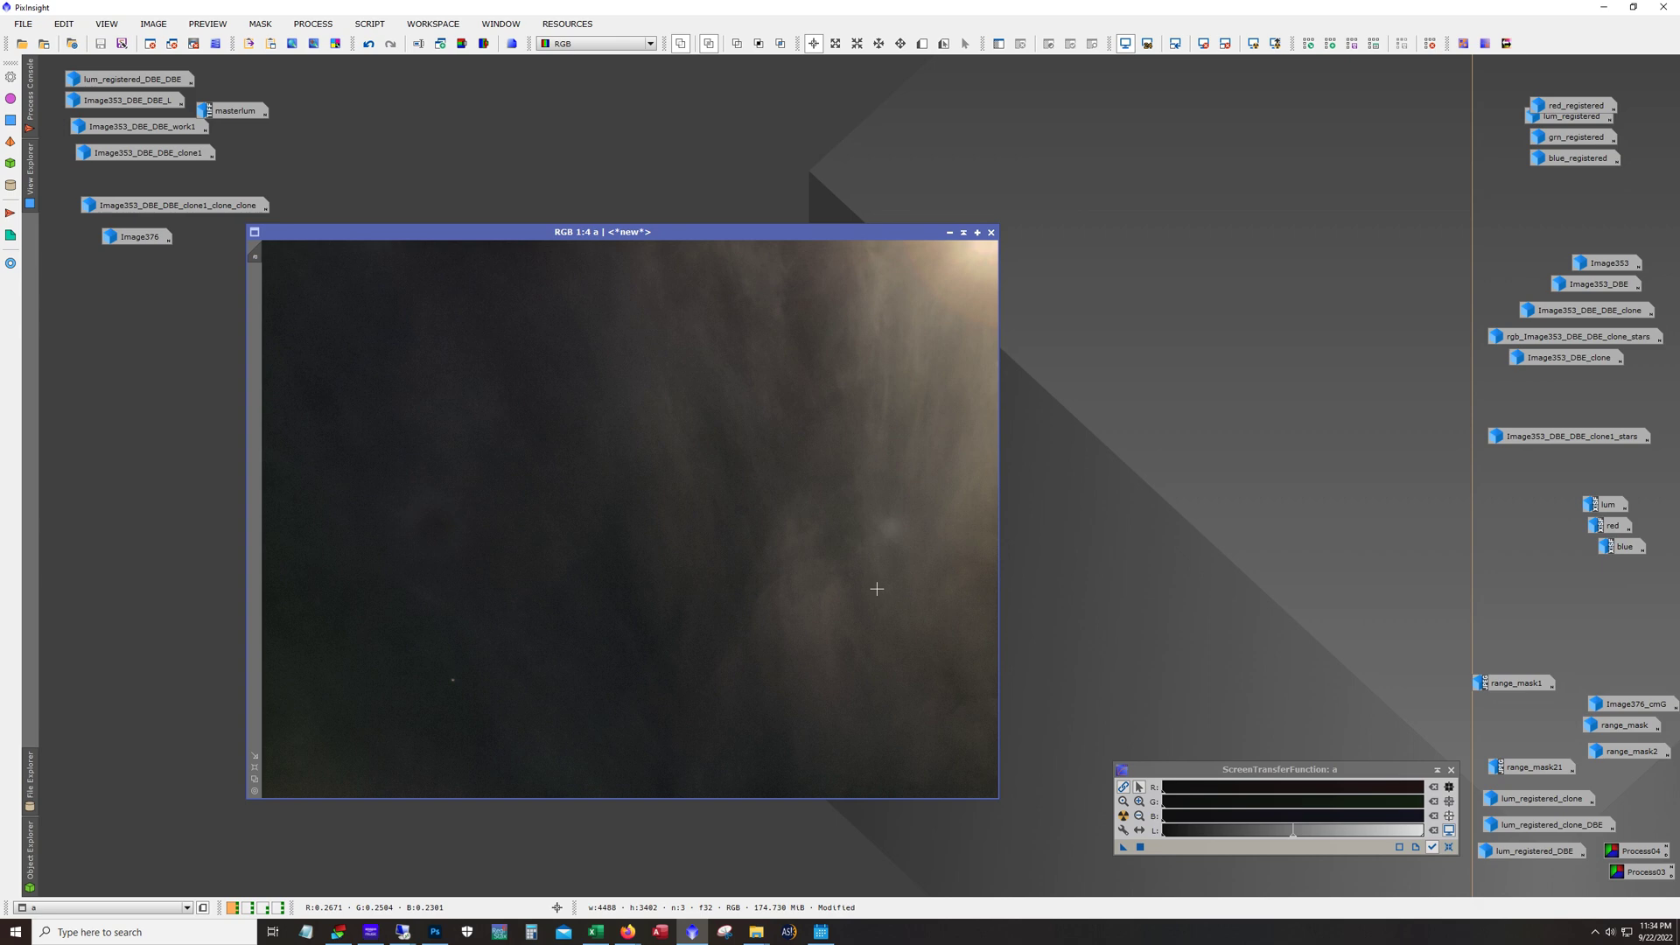
left_click(321, 27)
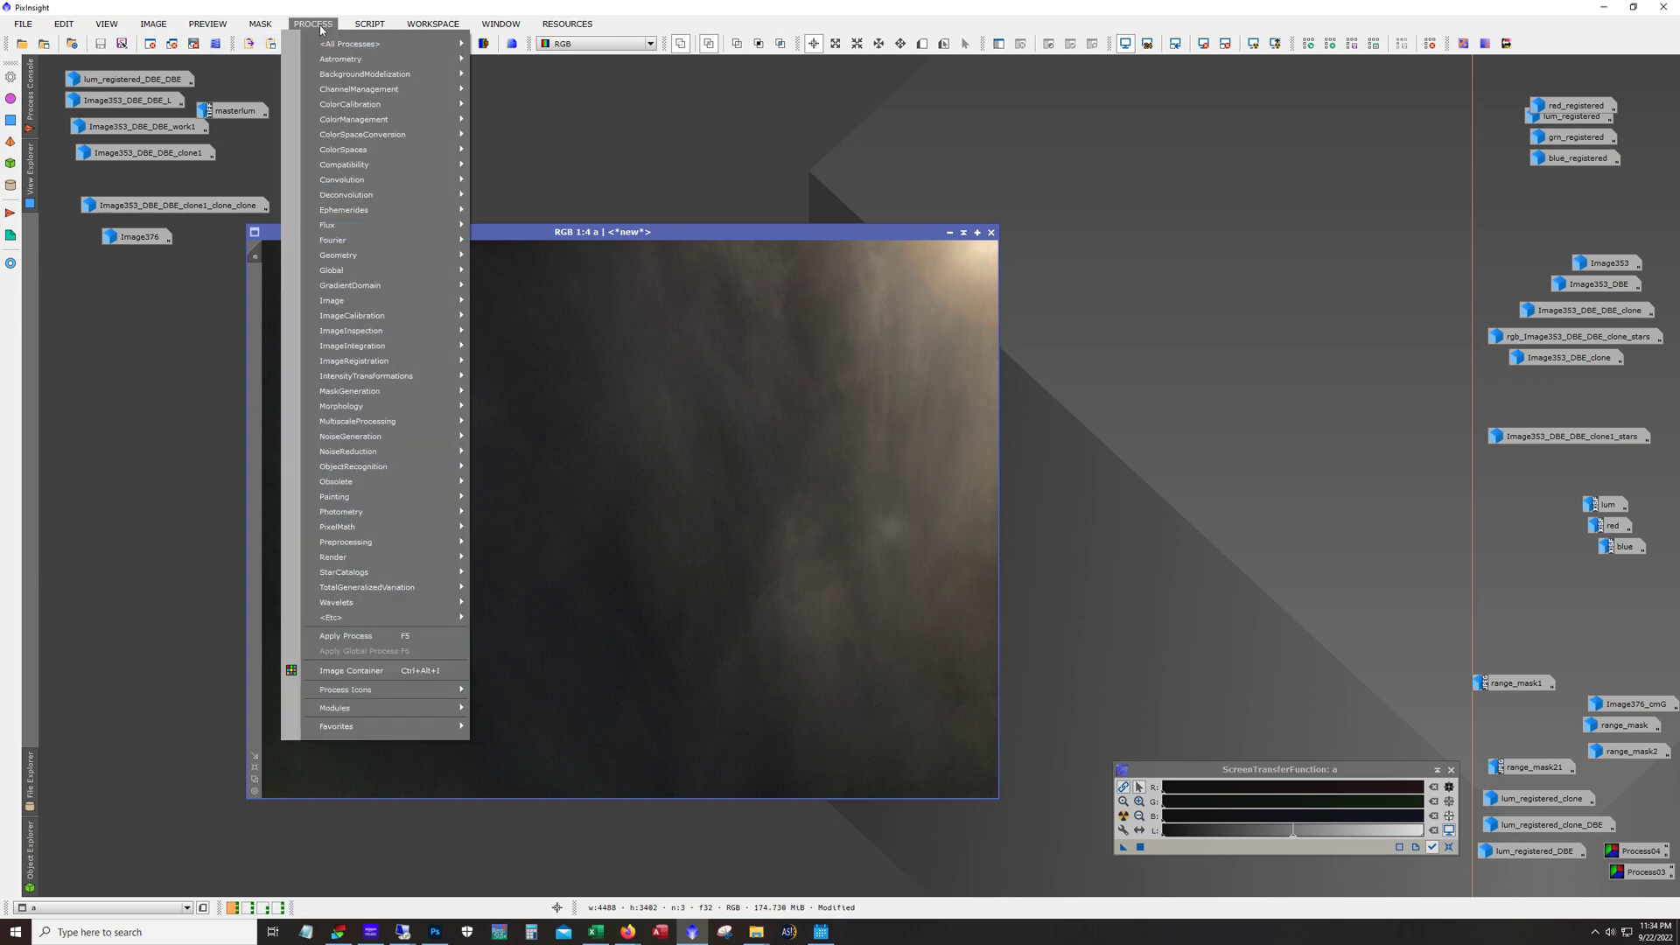
- Open HDRMultiscaleTransform from Process > All Processes, then close it
mouse_move(323, 44)
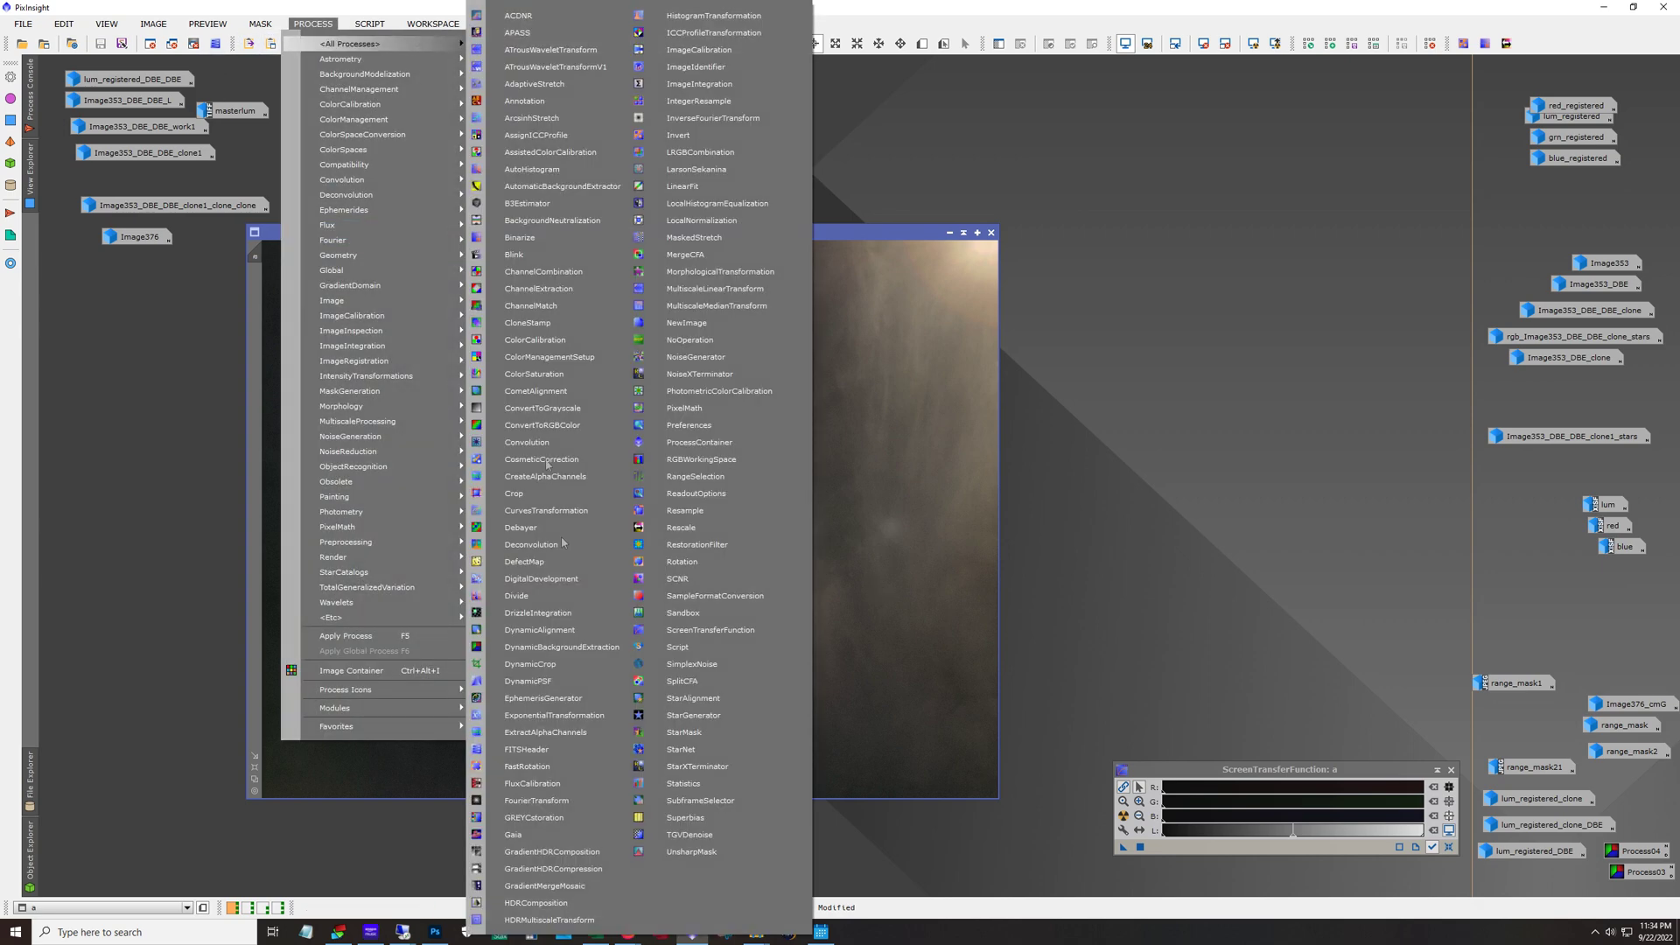
left_click(587, 921)
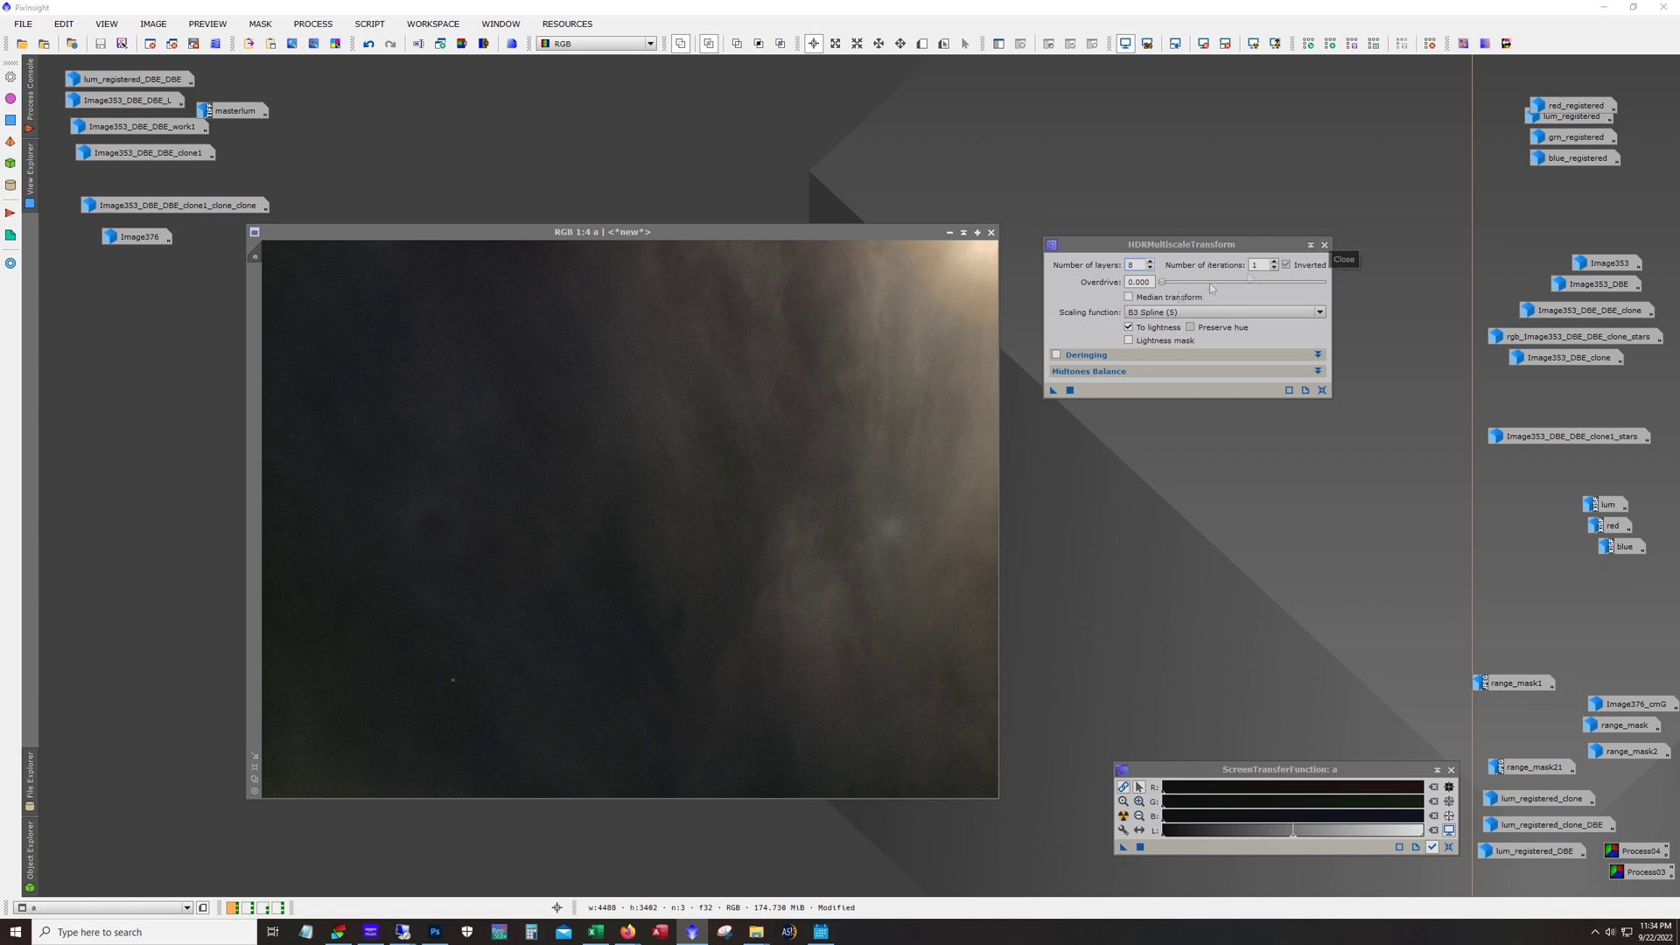
left_click(1325, 246)
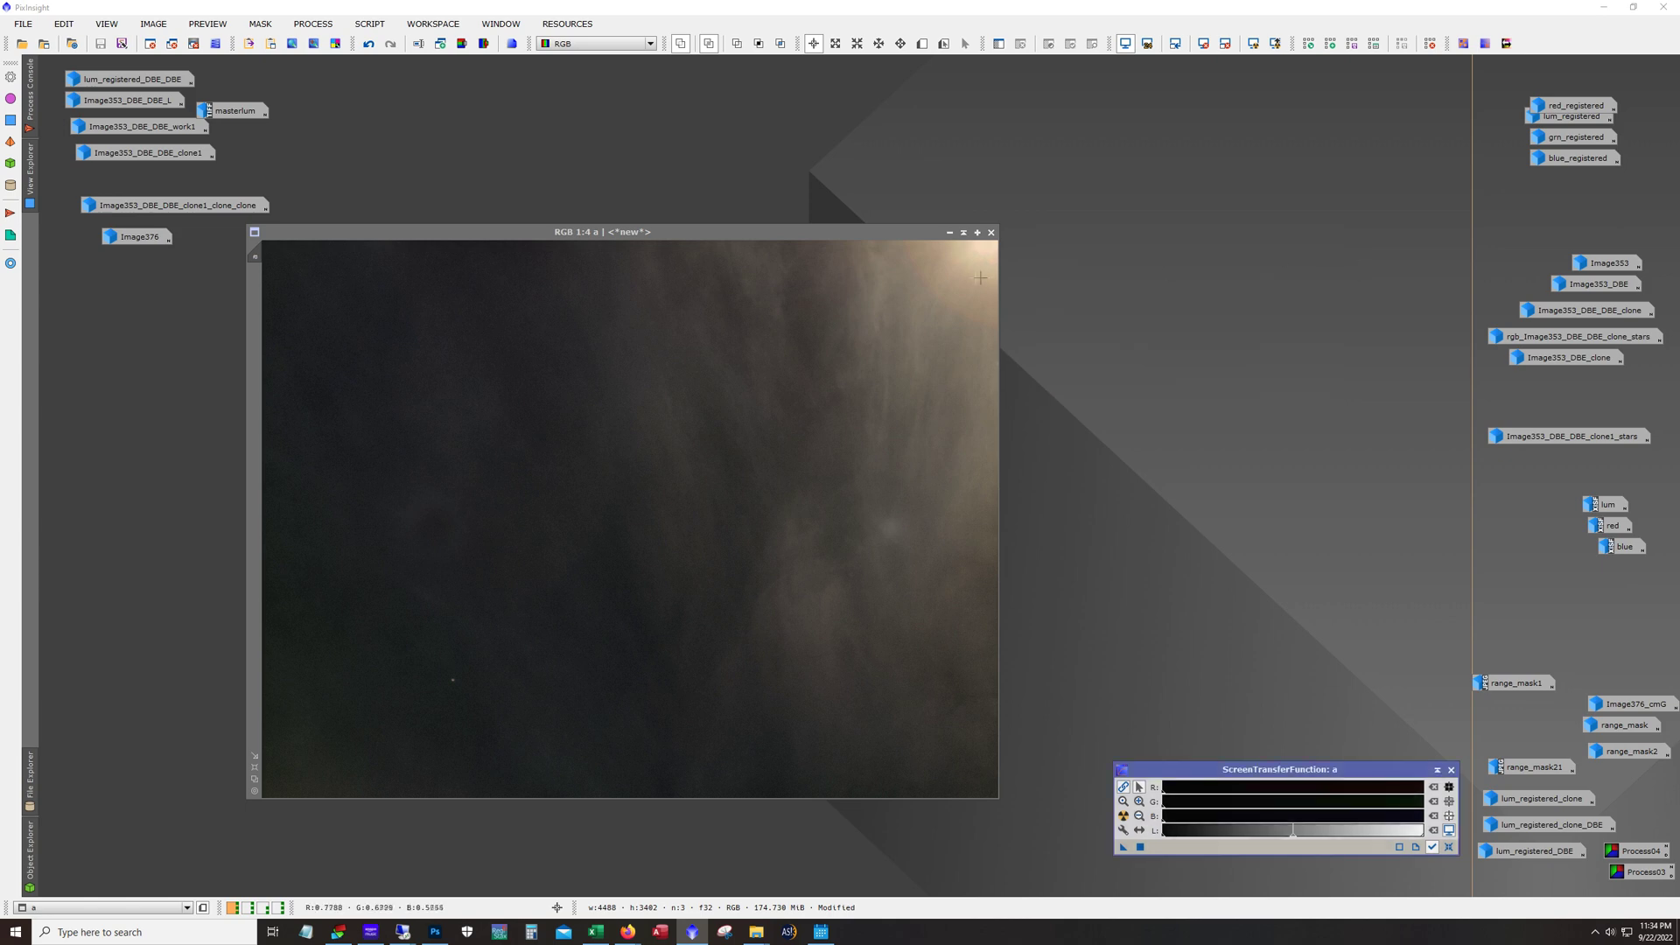
- Iconize 'a', restore the clone1_clone_clone image, redo its processing, rename it 'b', and iconize it
left_click(951, 234)
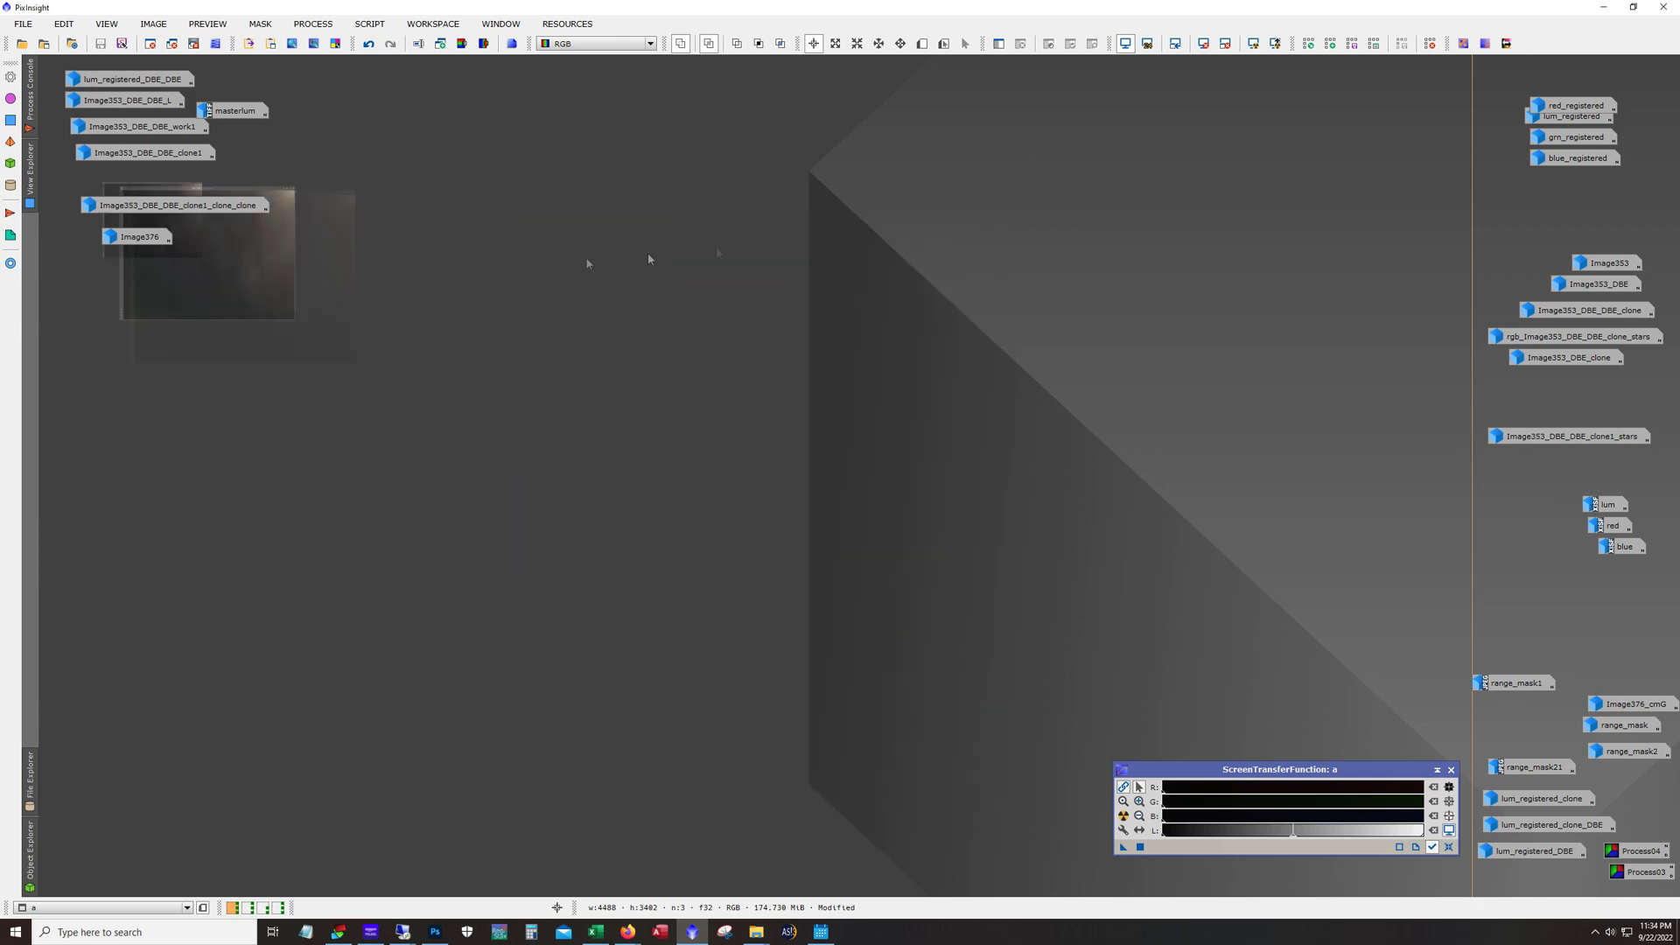
double_click(175, 204)
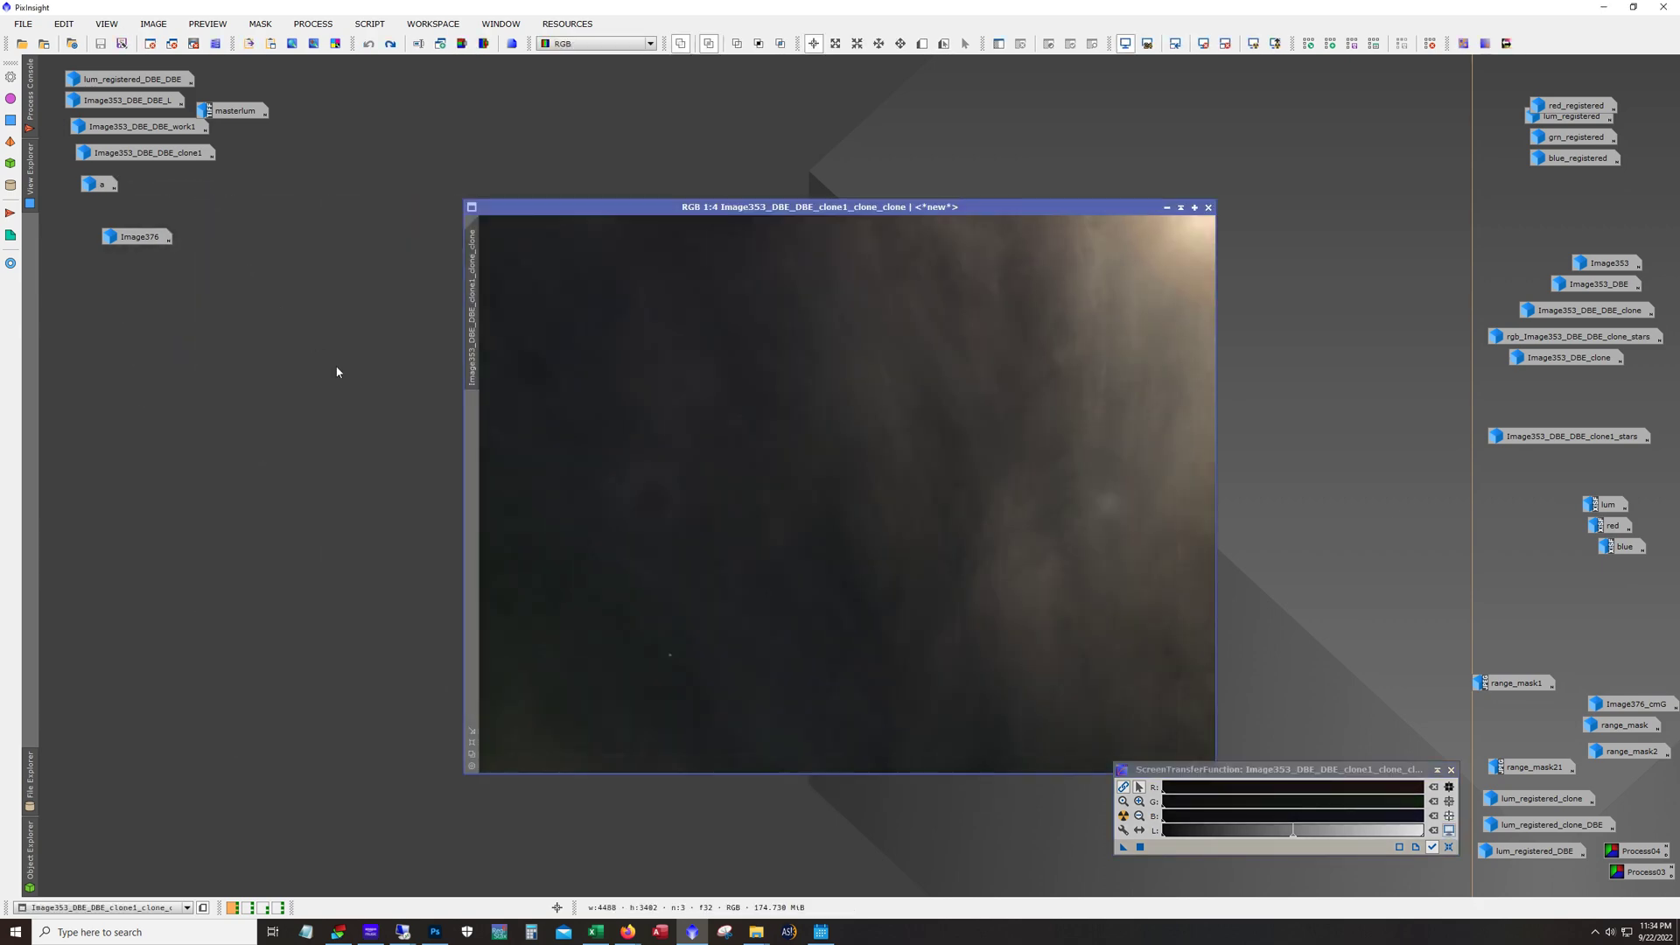
left_click(390, 44)
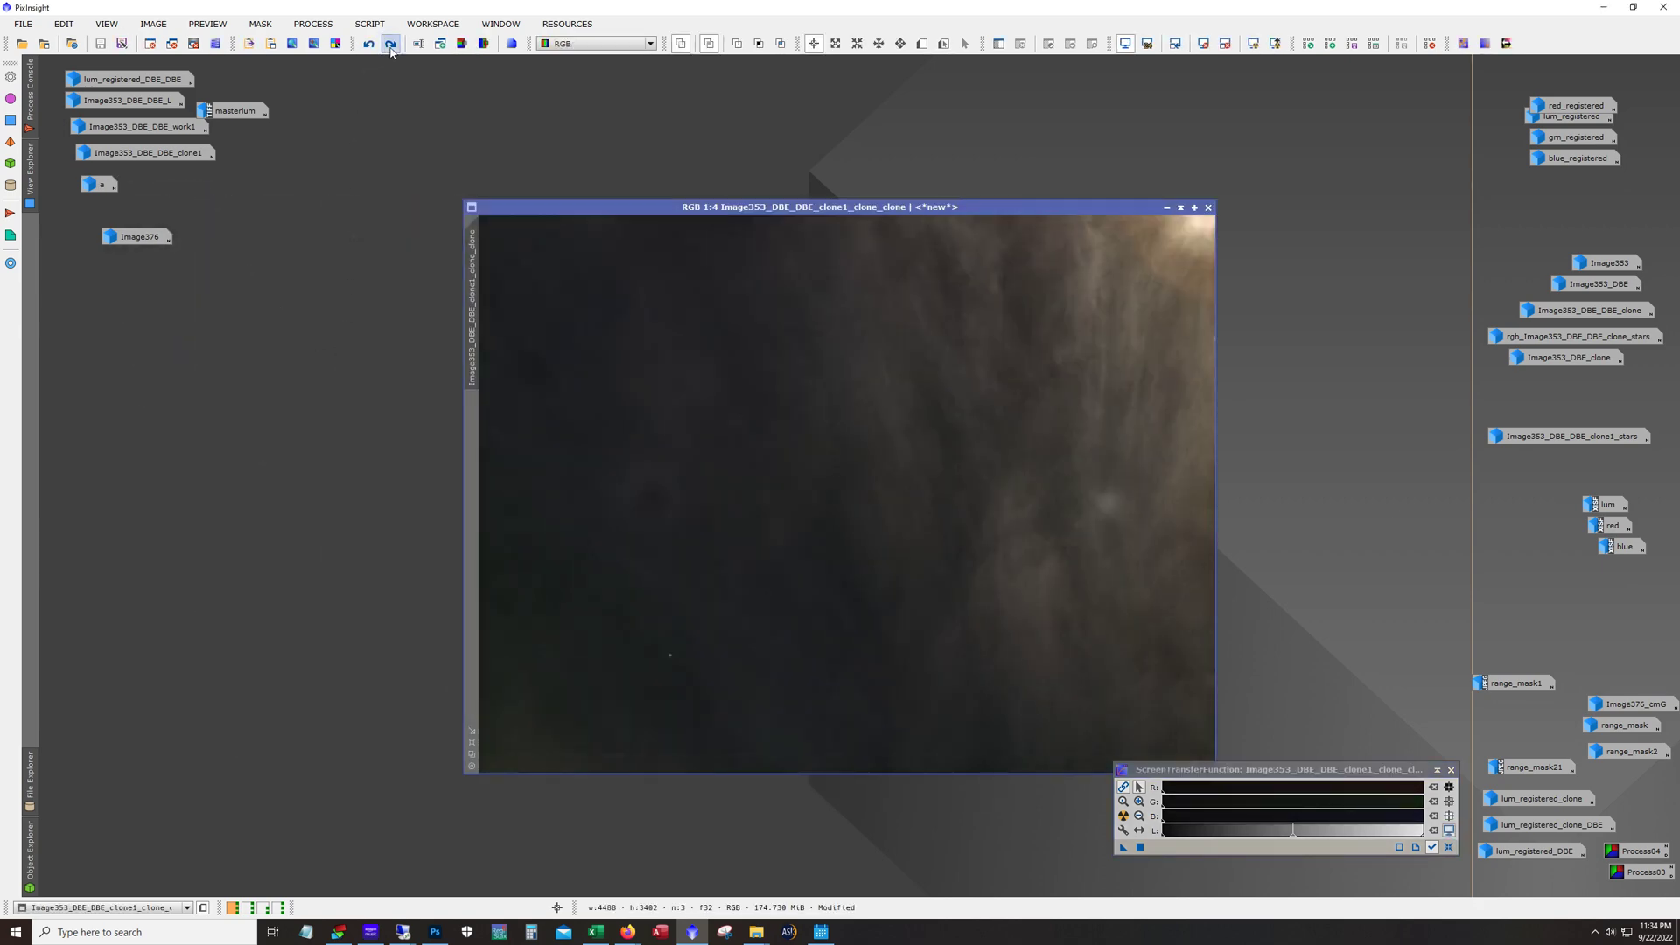
left_click(390, 44)
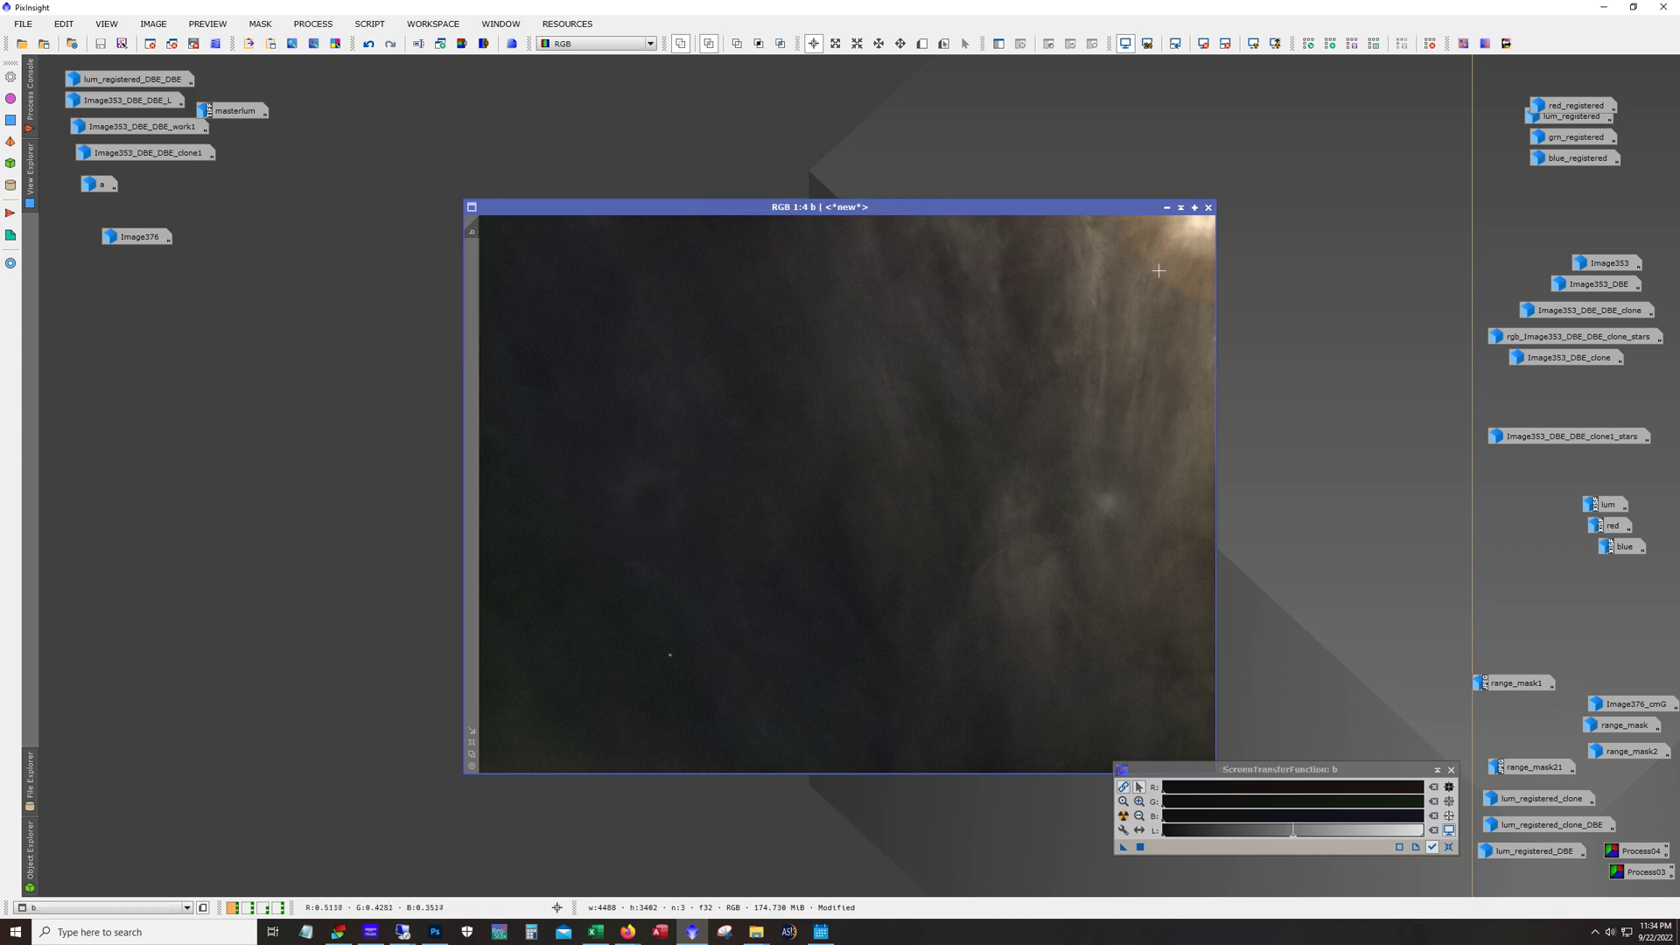
left_click(1166, 207)
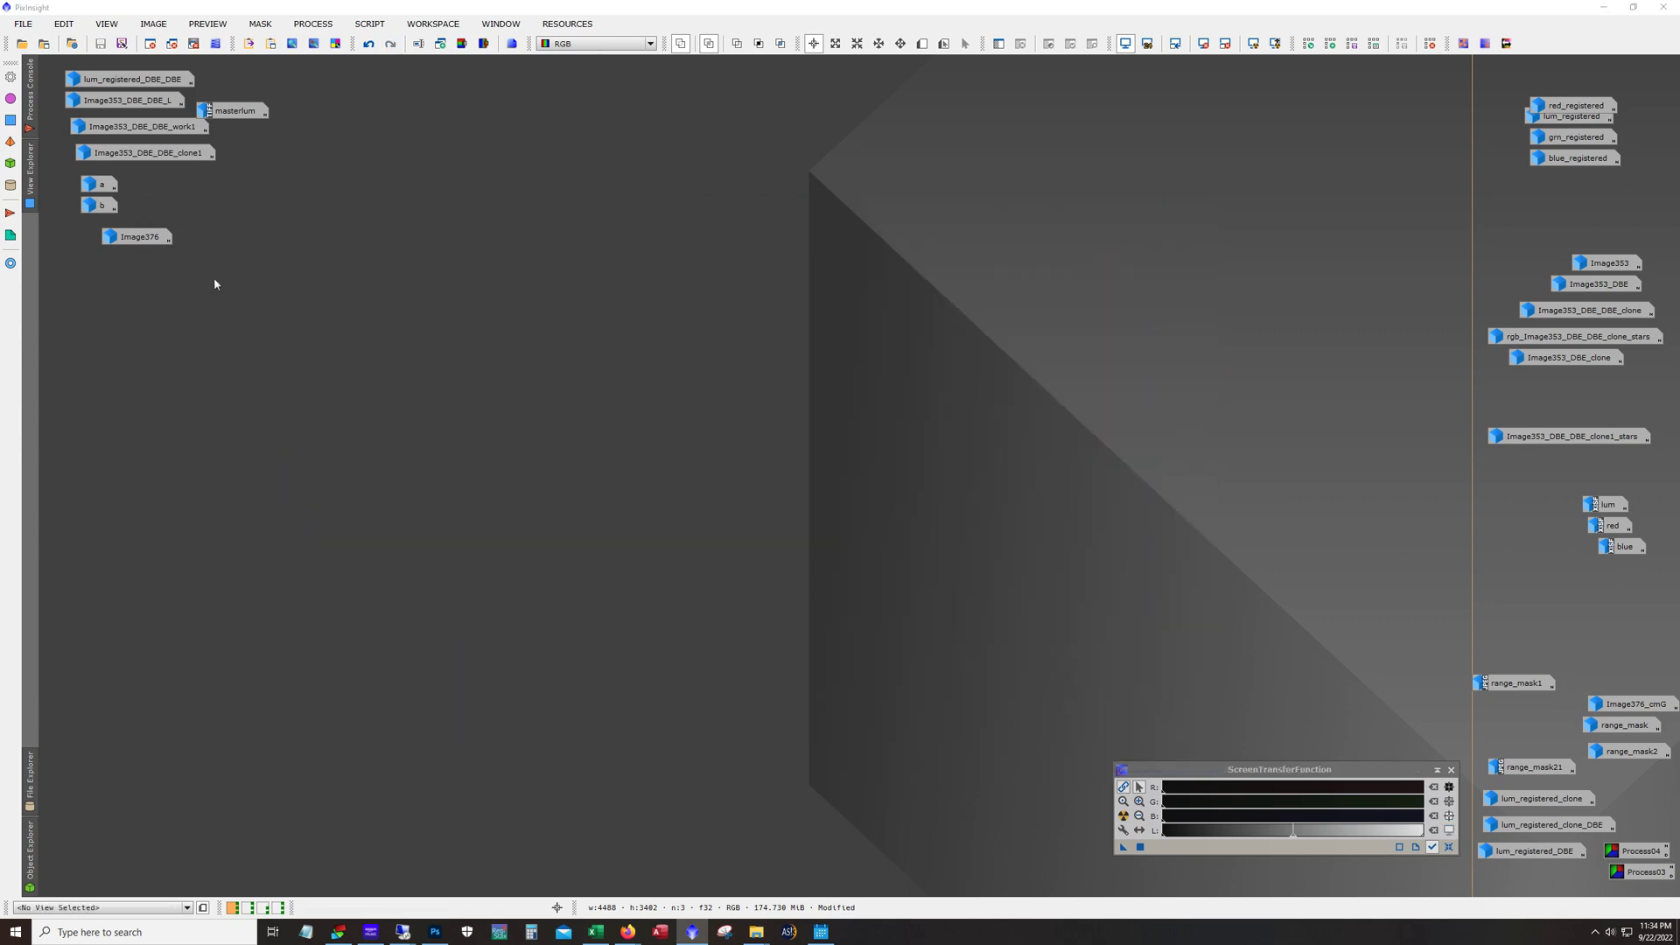
- Open Image376 and shift its window further right for viewing
double_click(139, 246)
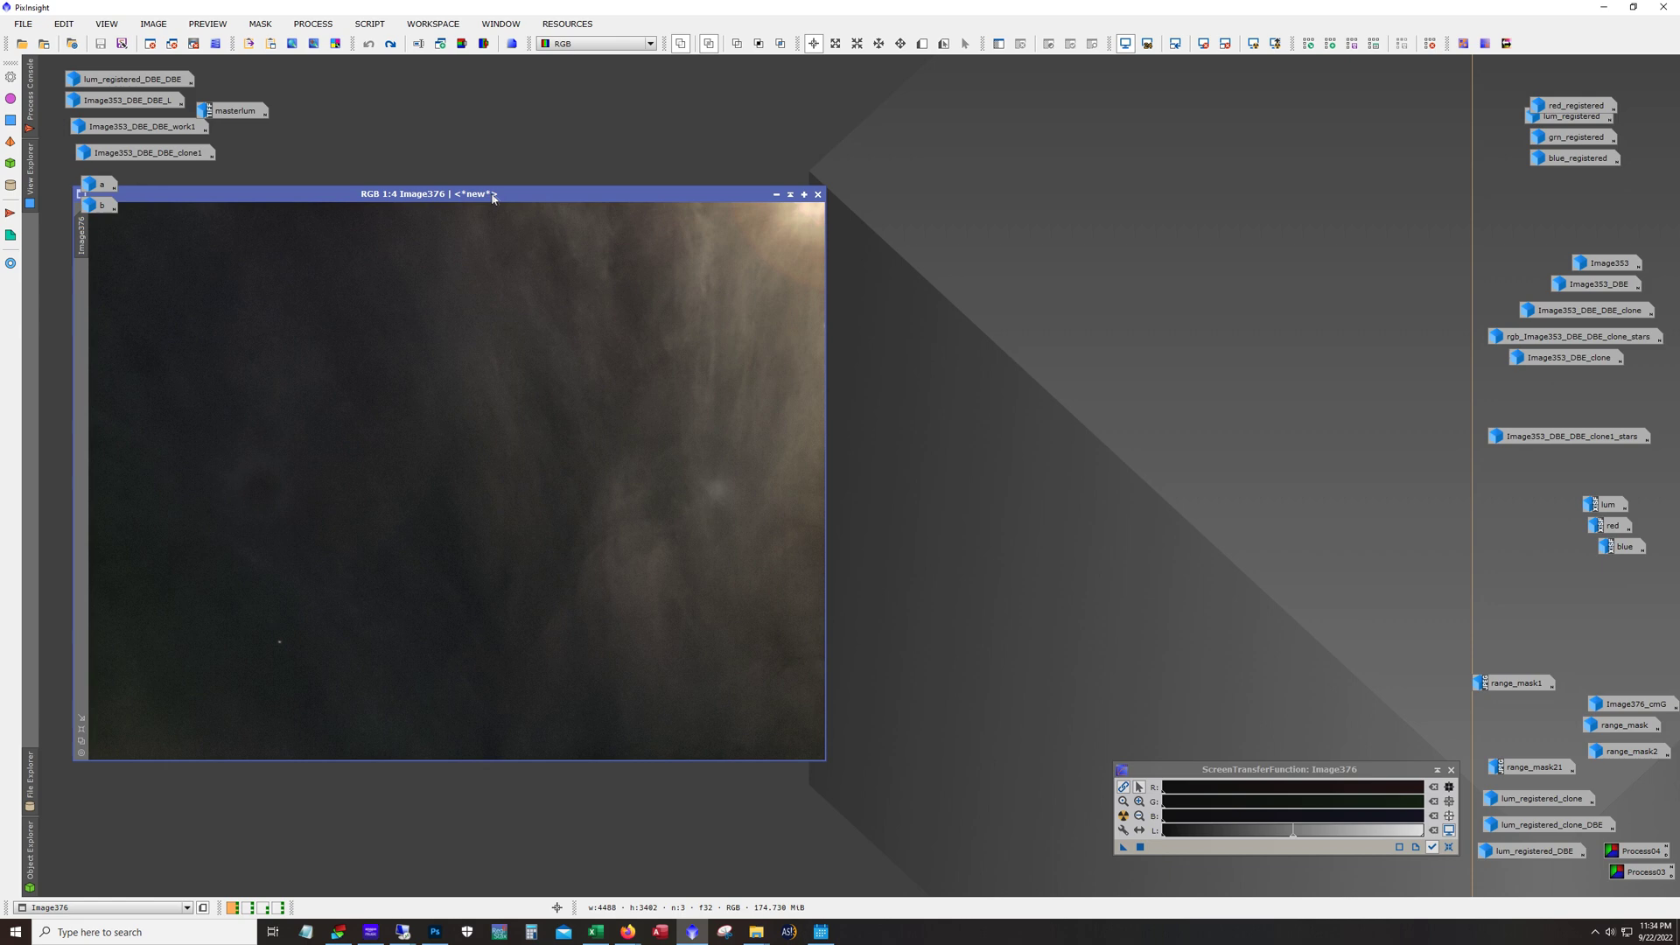
left_click_drag(490, 194, 613, 203)
scroll(612, 477, "up", 3)
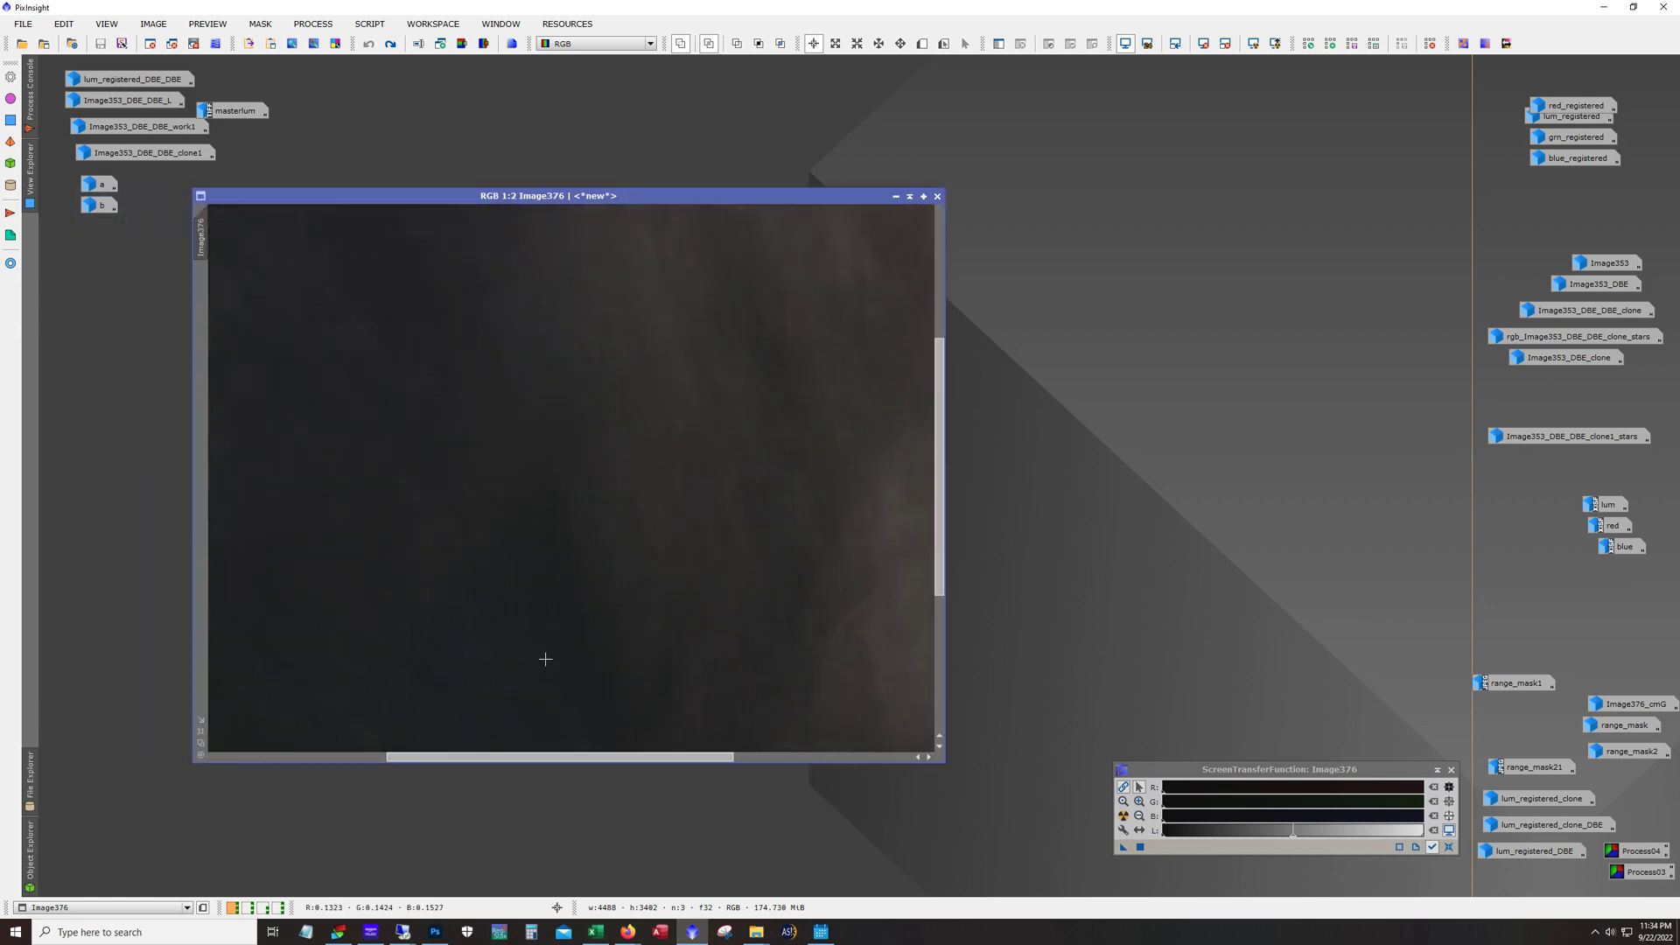
left_click_drag(575, 760, 394, 760)
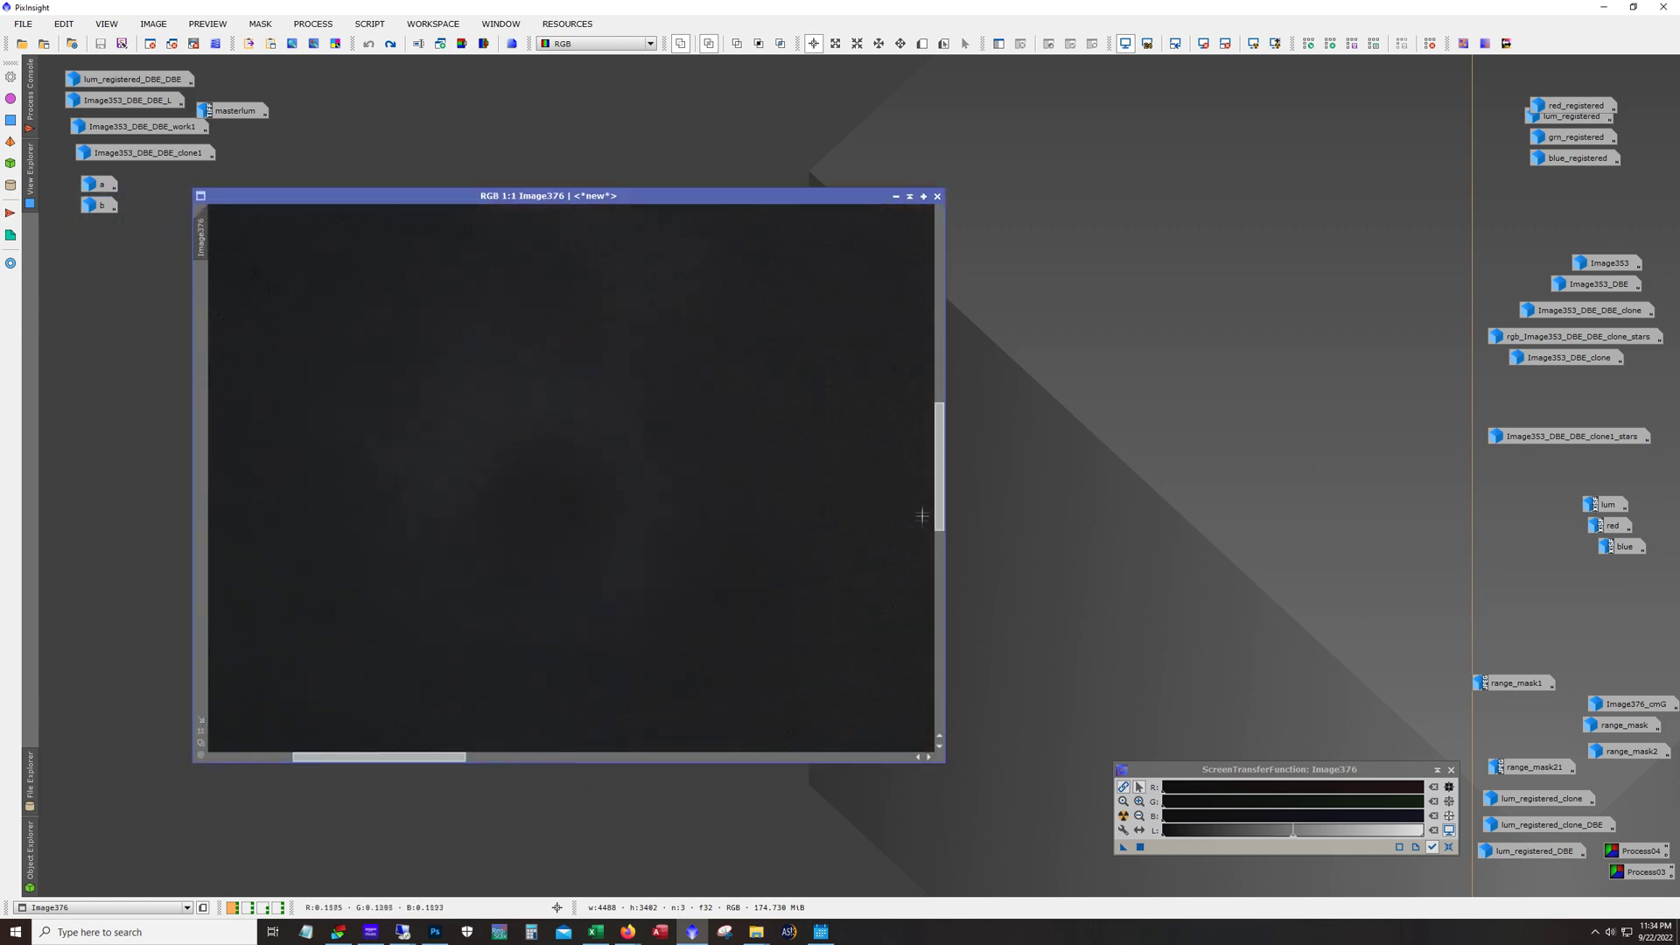
left_click_drag(939, 506, 938, 643)
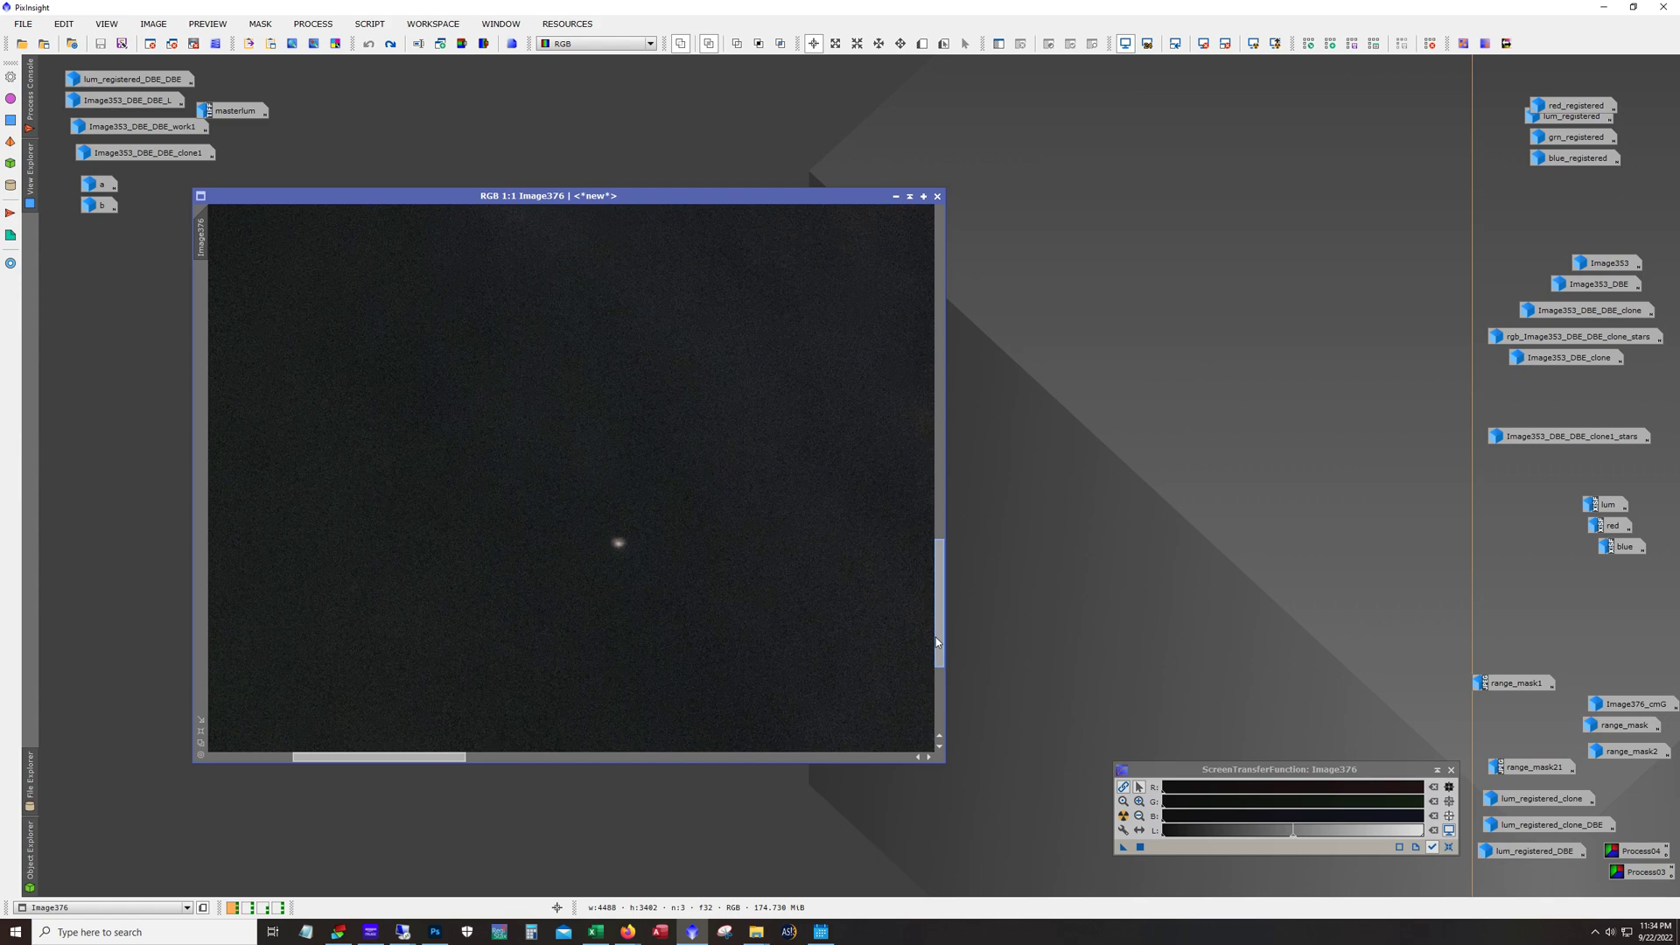
scroll(613, 595, "up", 1)
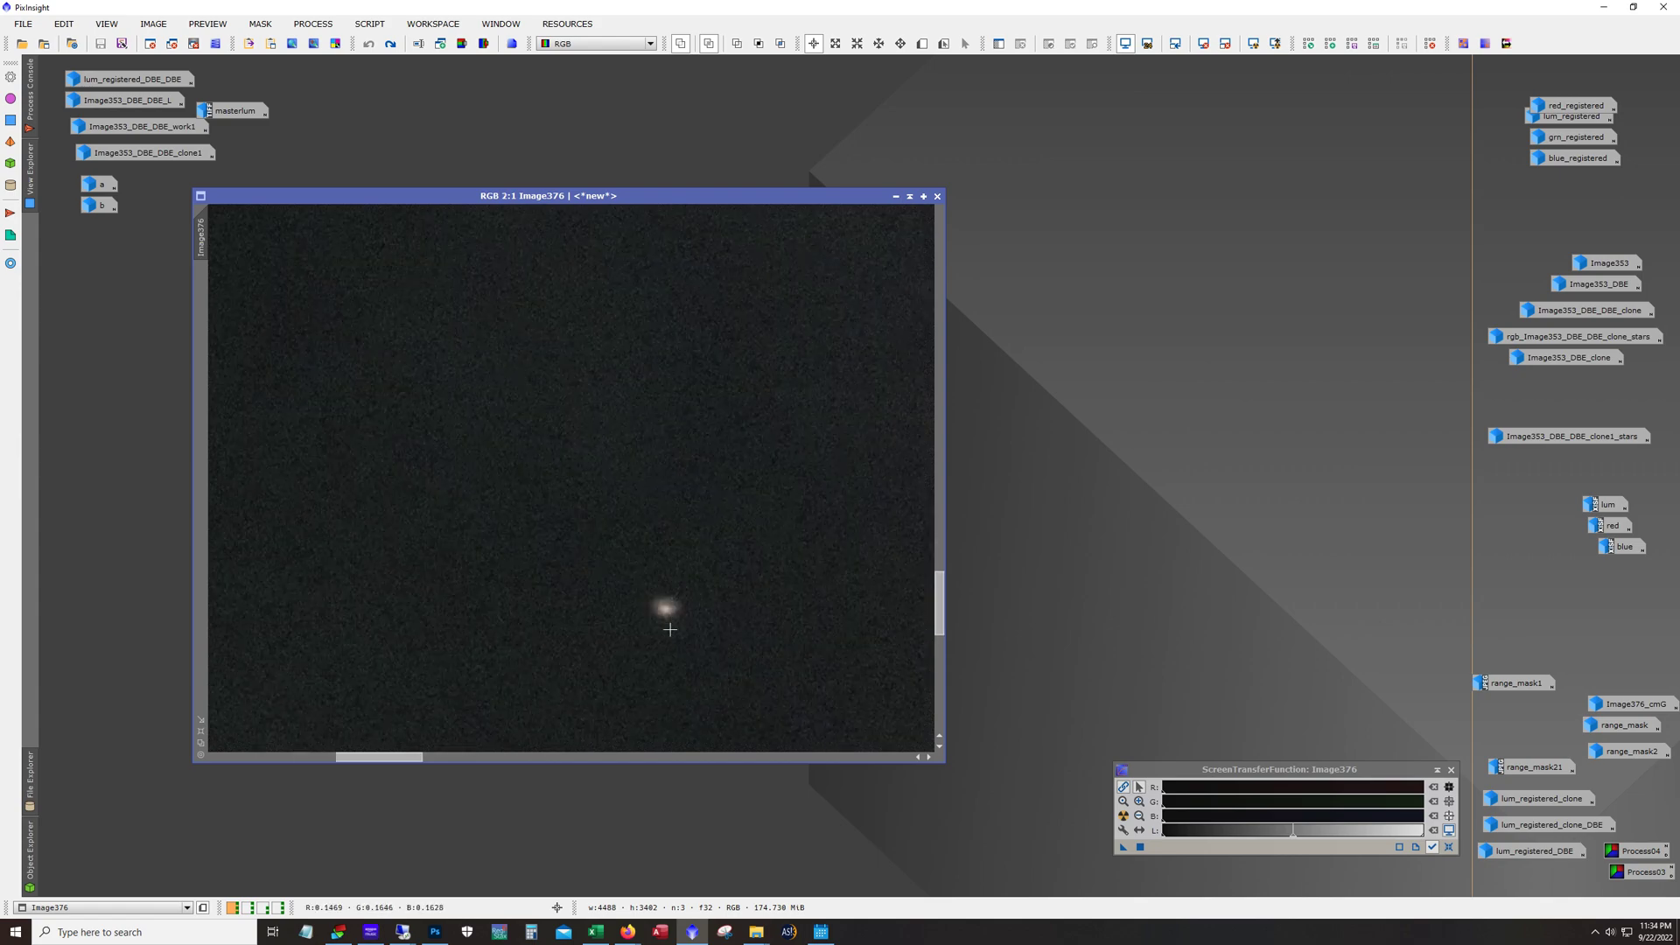
scroll(667, 621, "down", 5)
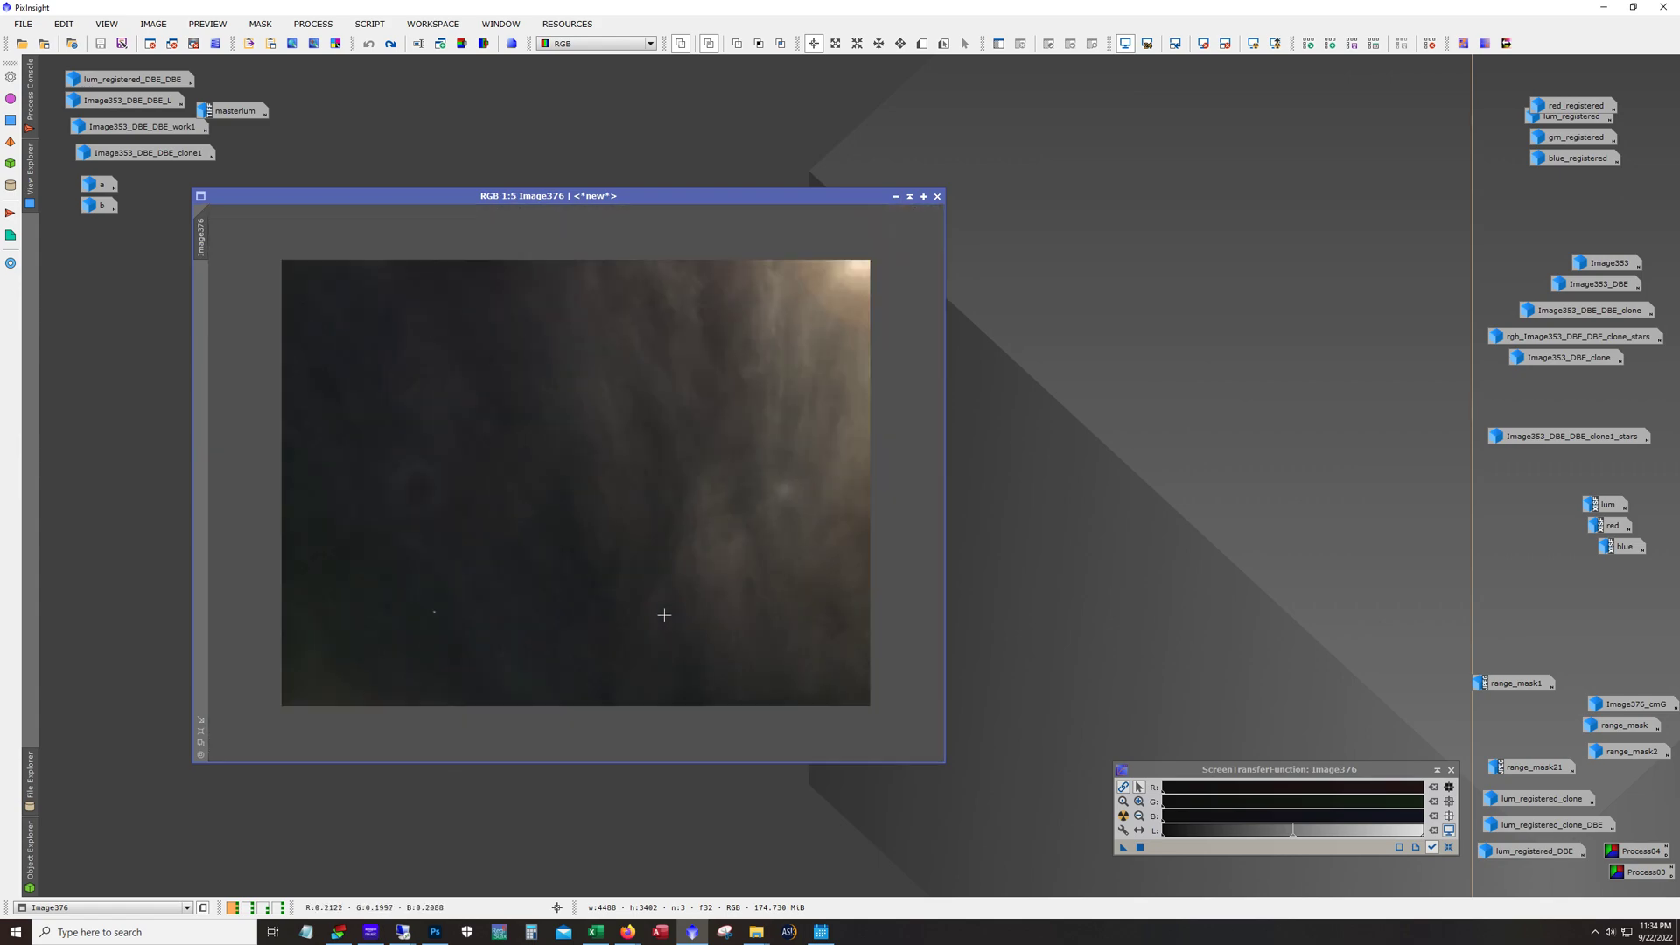
scroll(704, 498, "up", 1)
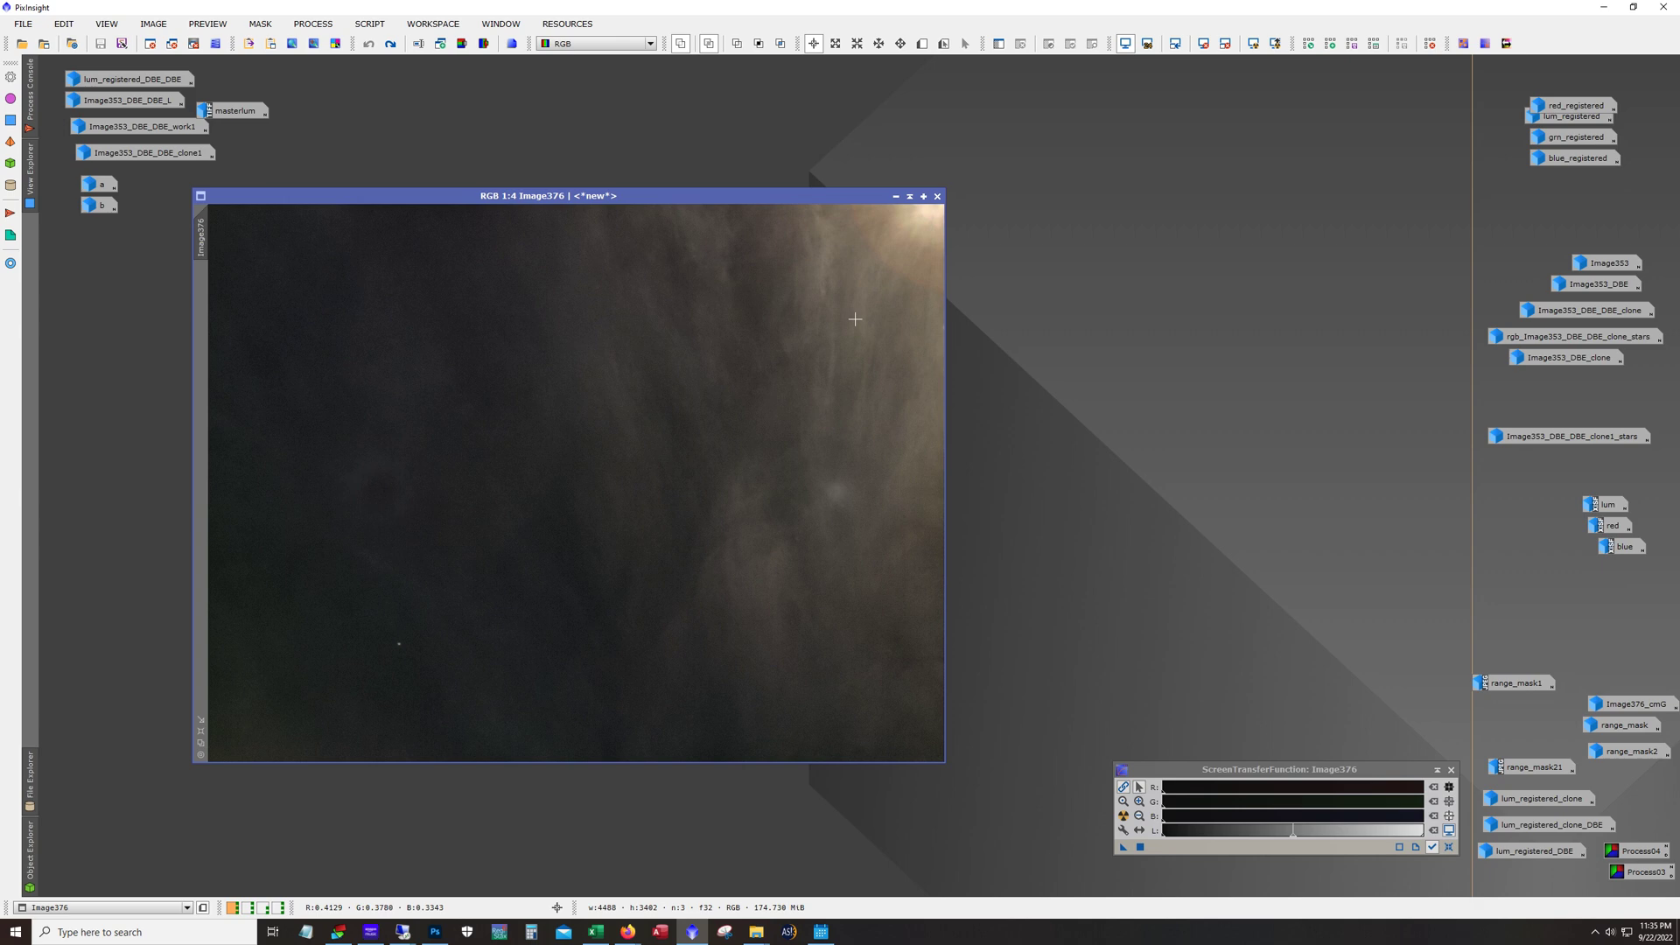
- Redo Image376's processing history forward, brightening the nebula step by step
left_click(389, 45)
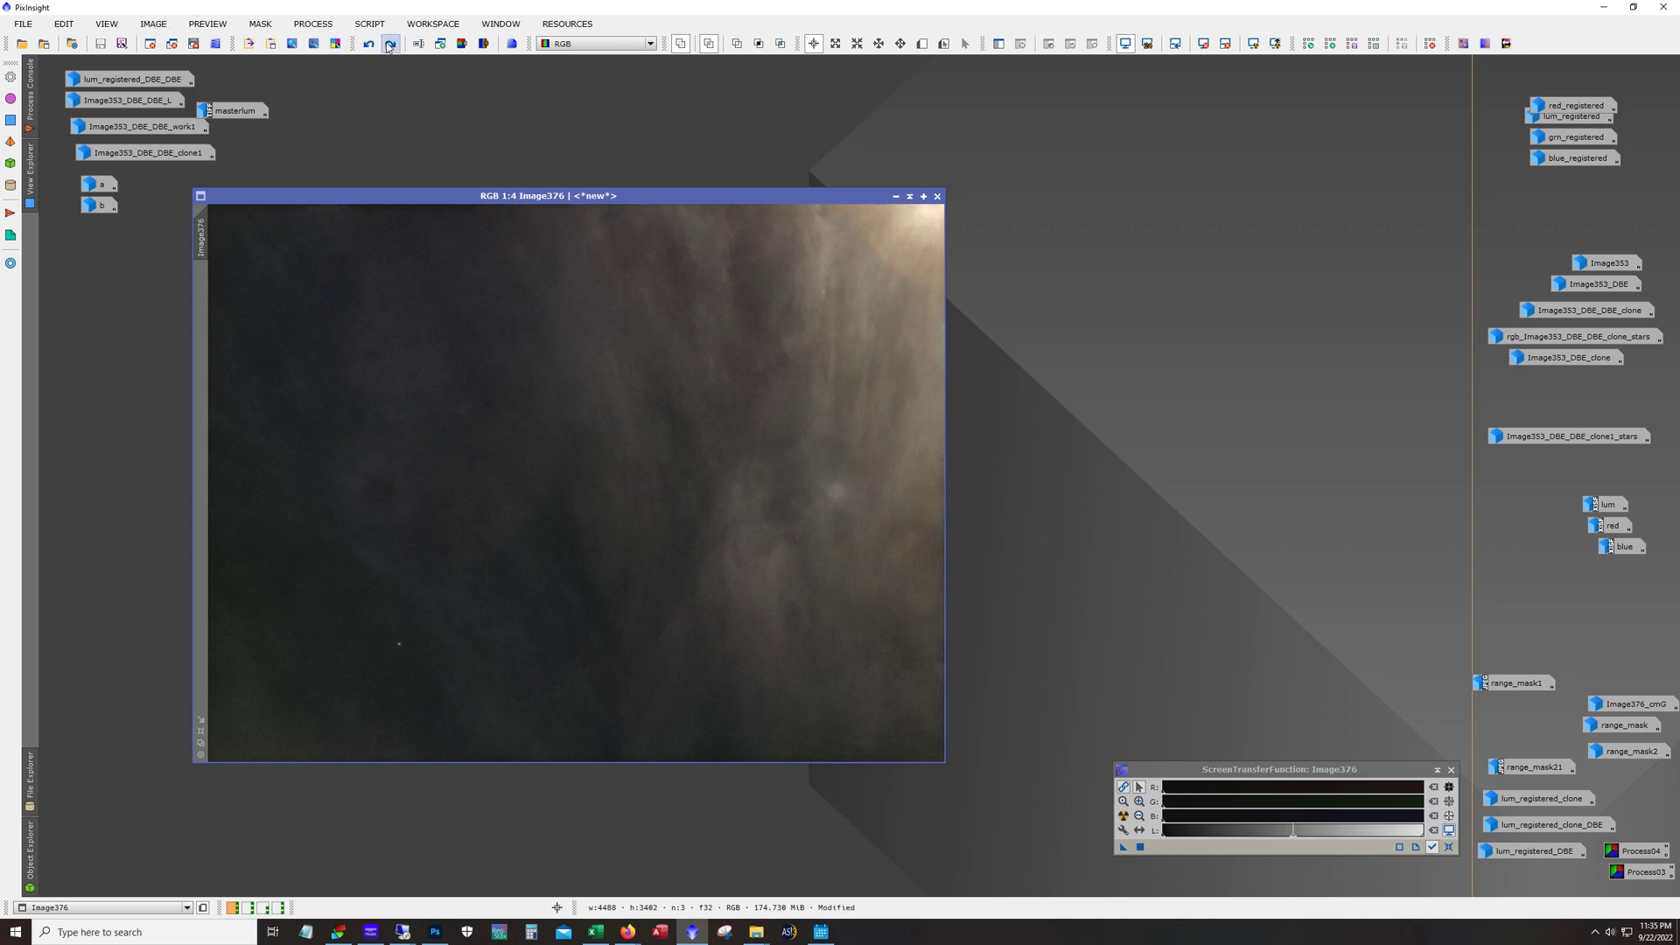
left_click(389, 44)
left_click(390, 45)
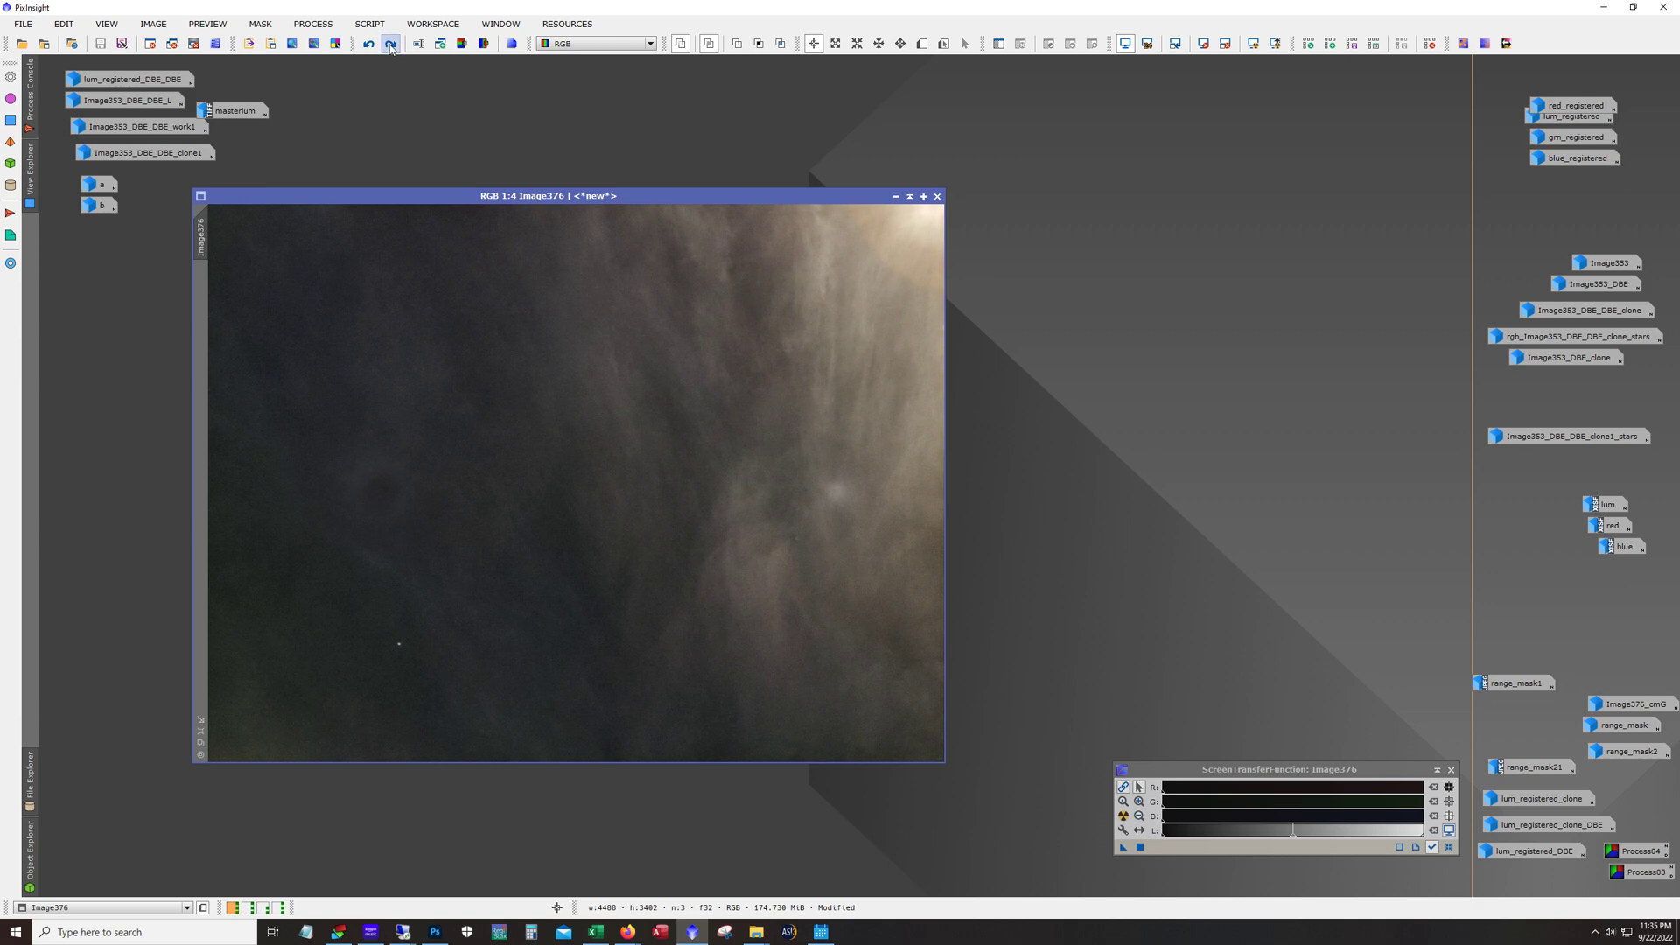
left_click(389, 45)
left_click(390, 44)
left_click(390, 45)
left_click(389, 44)
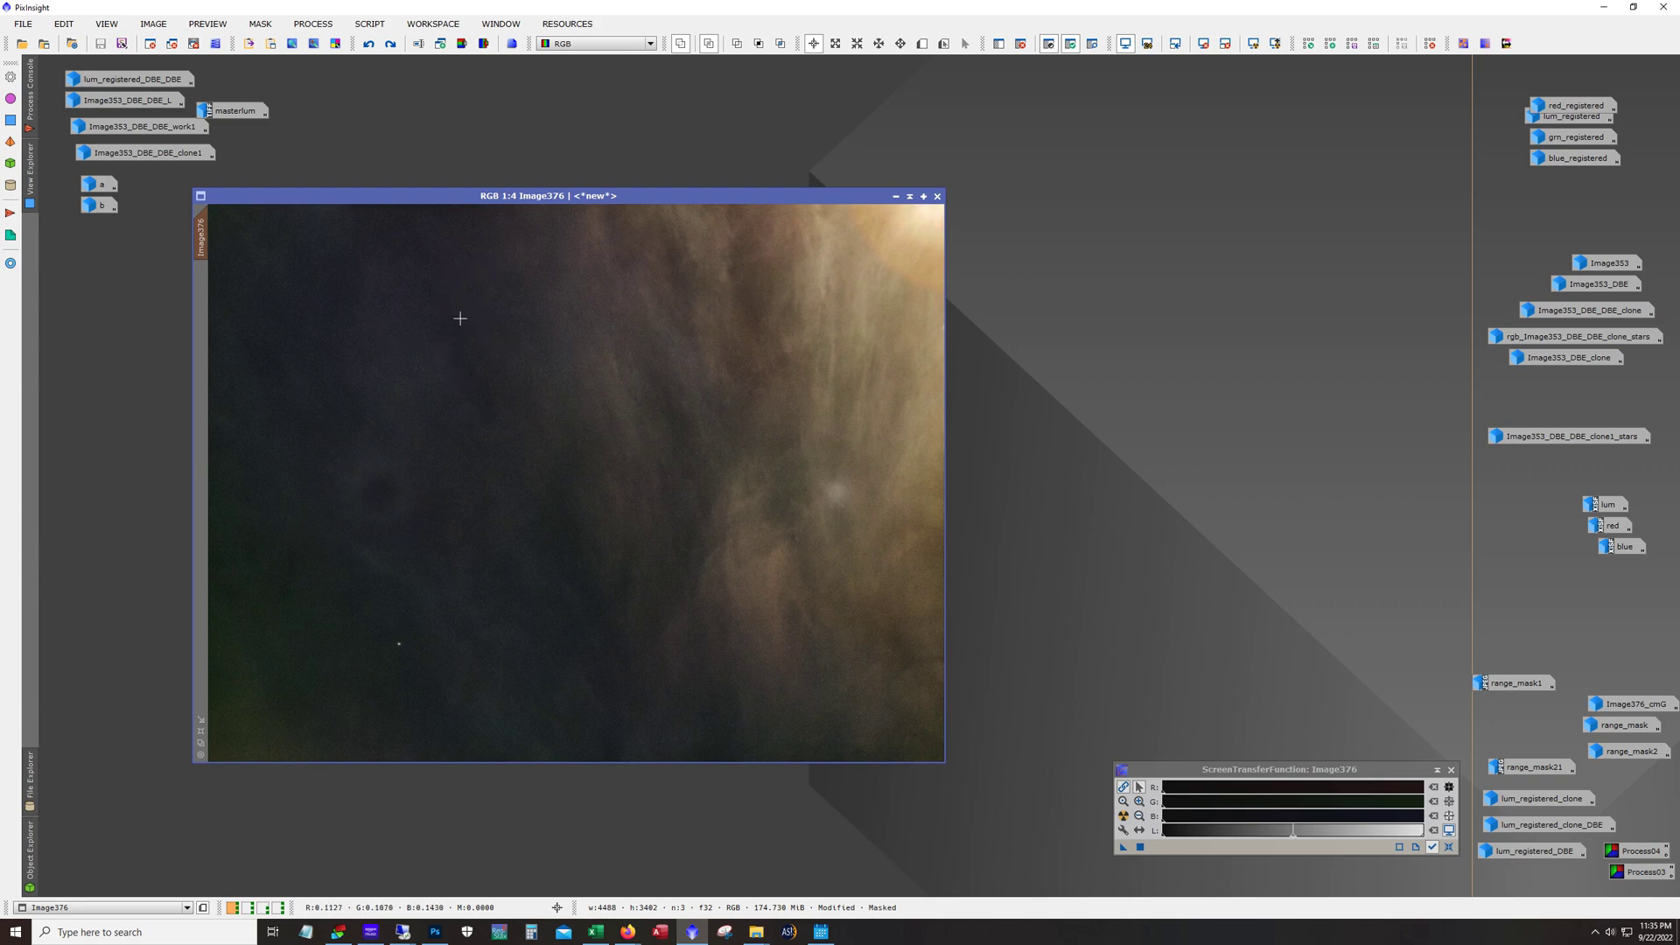
- Compare the pale version against the curves-adjusted brown dust, leaving the curves applied
left_click(391, 45)
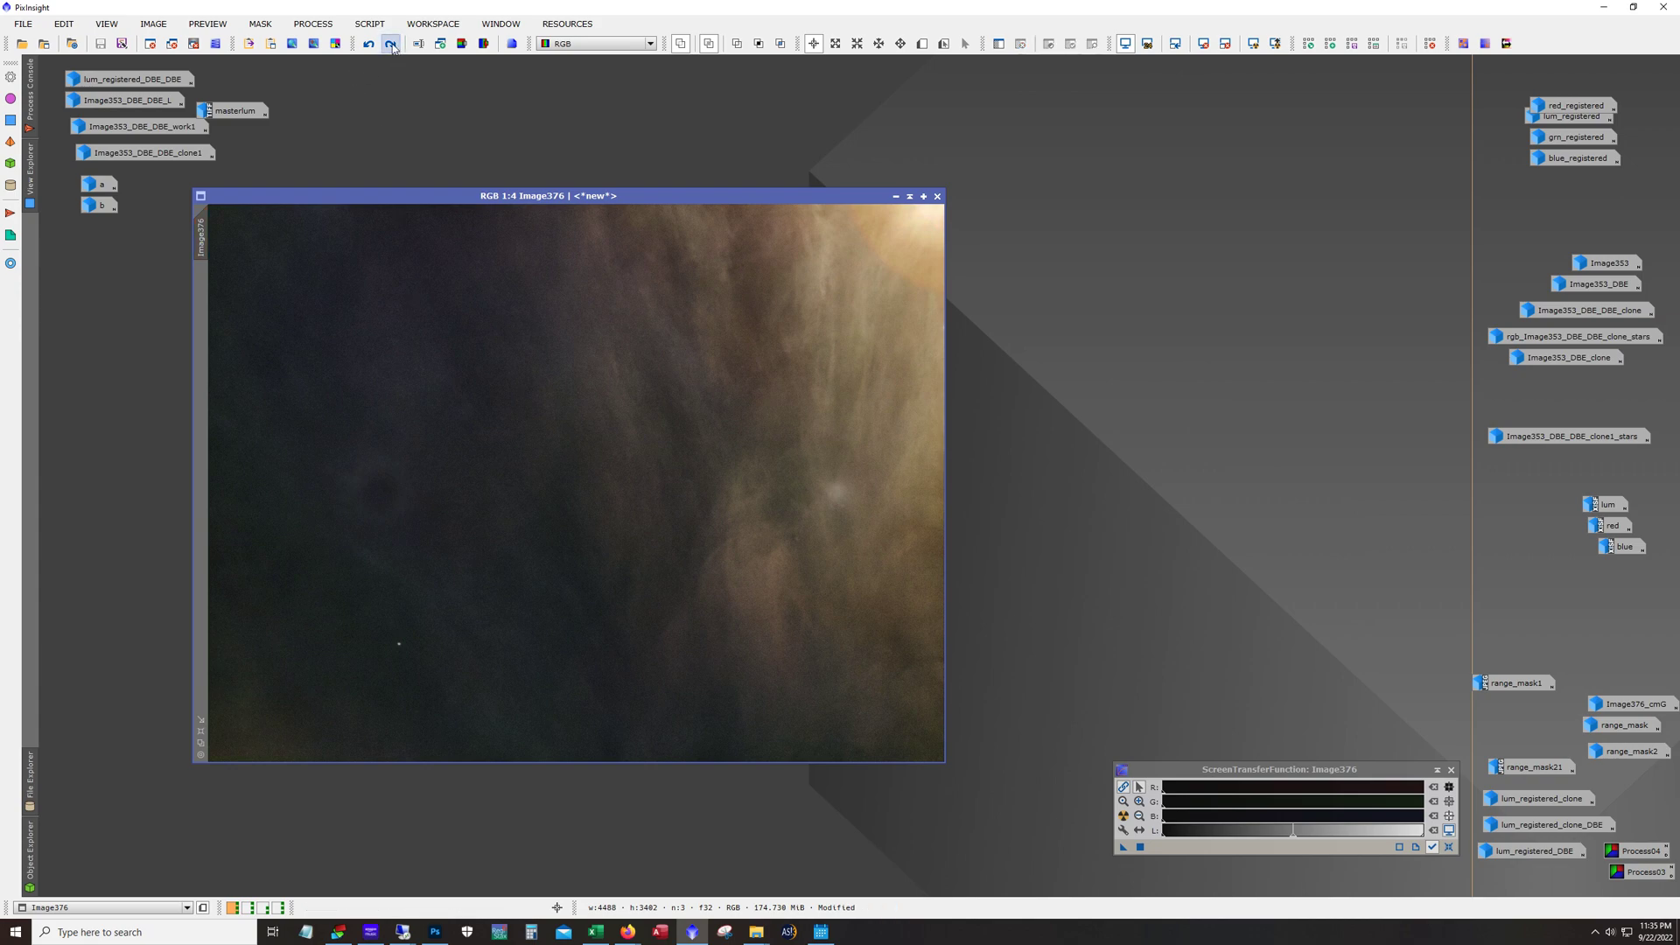
left_click(391, 44)
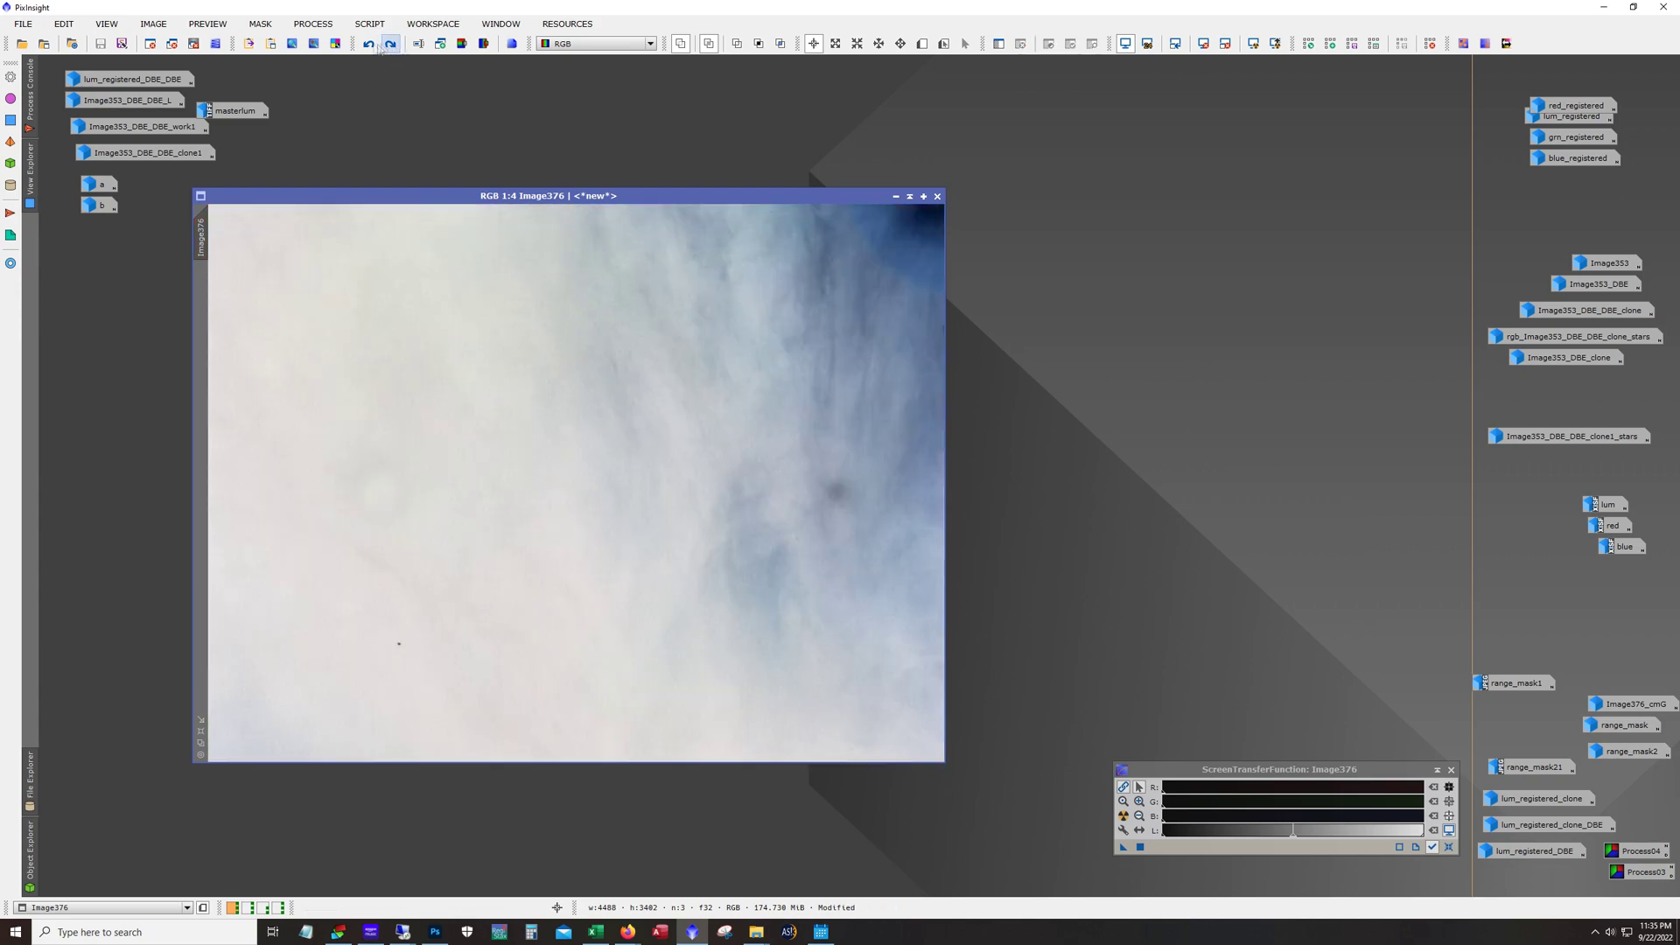
left_click(369, 45)
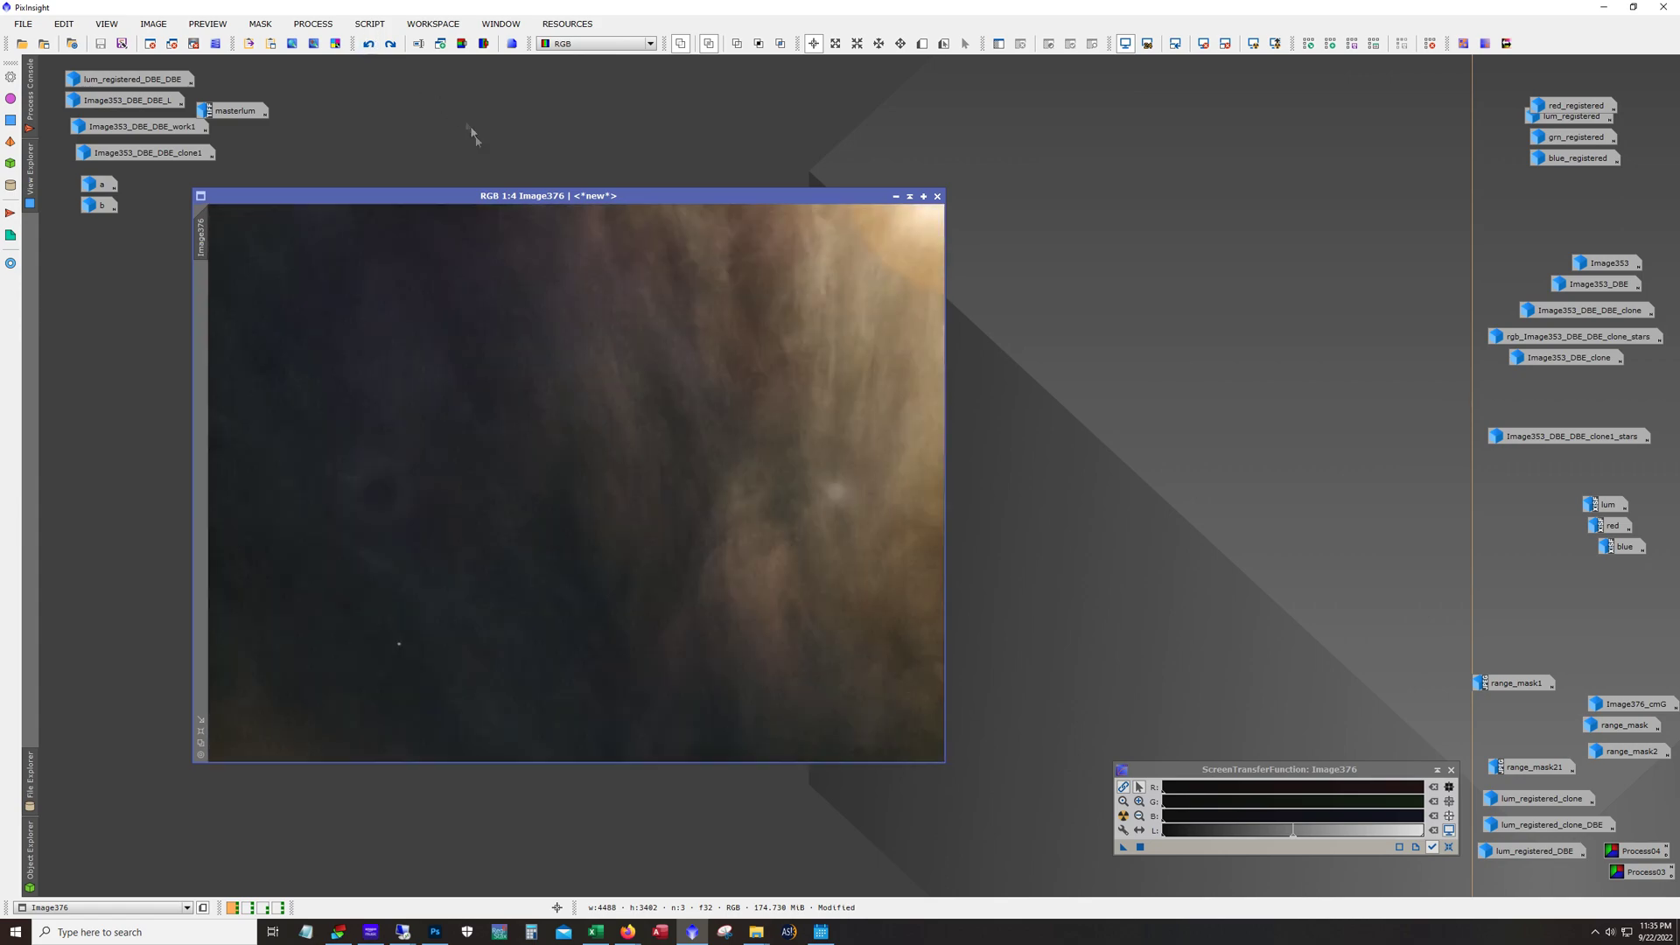
left_click(391, 44)
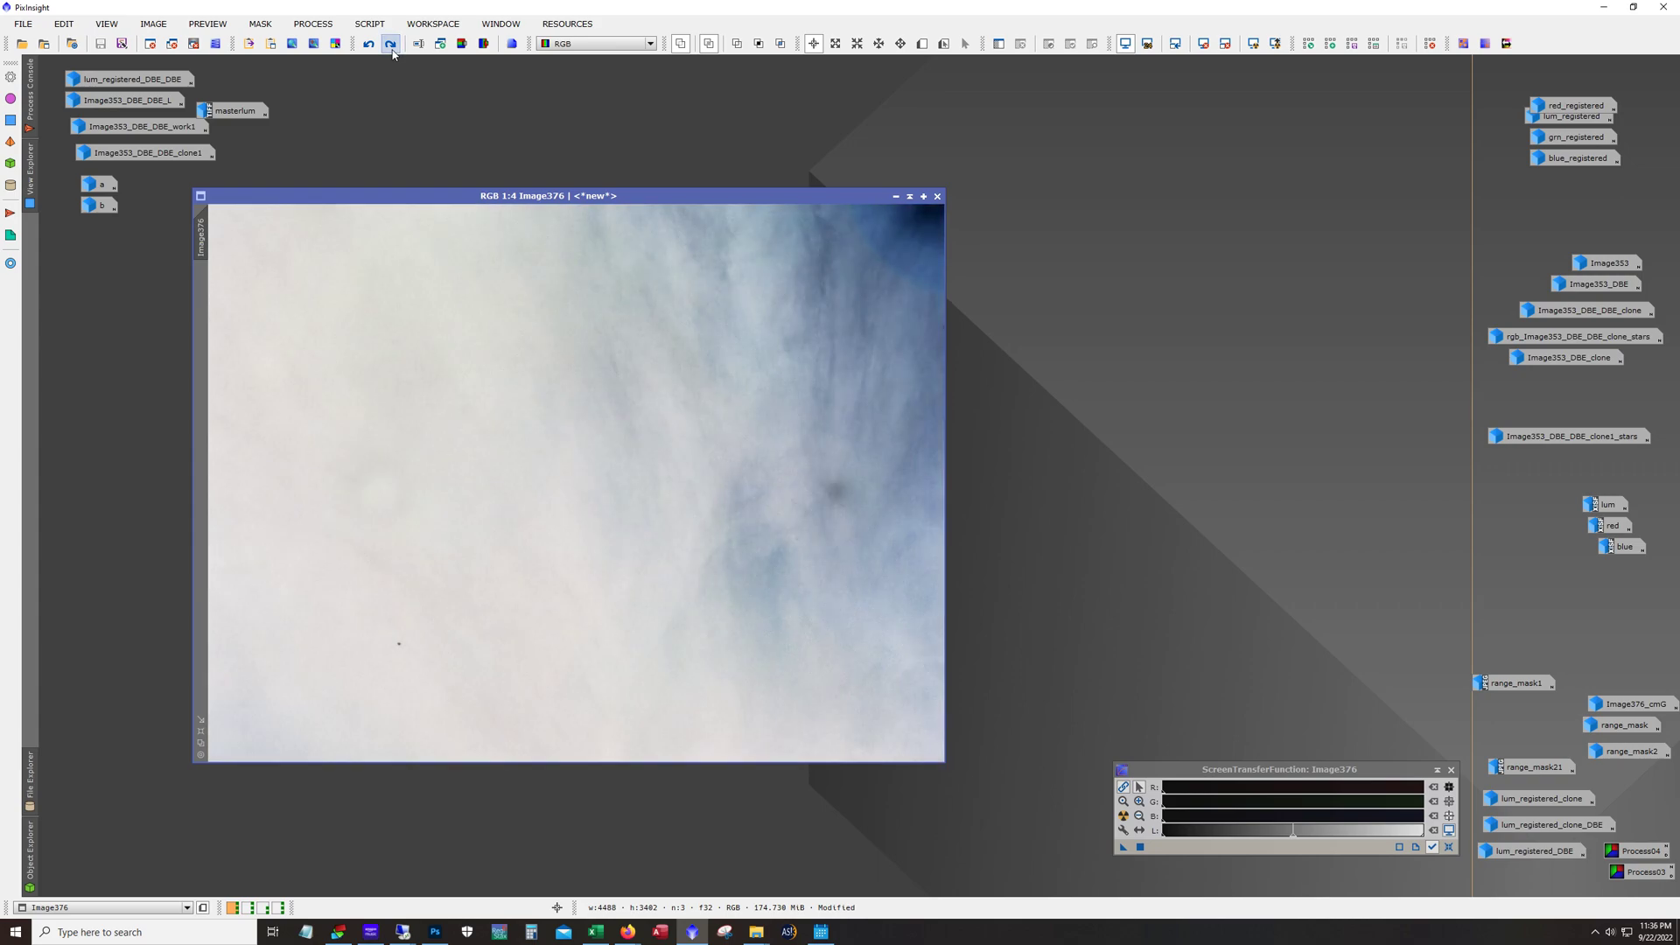
left_click(393, 48)
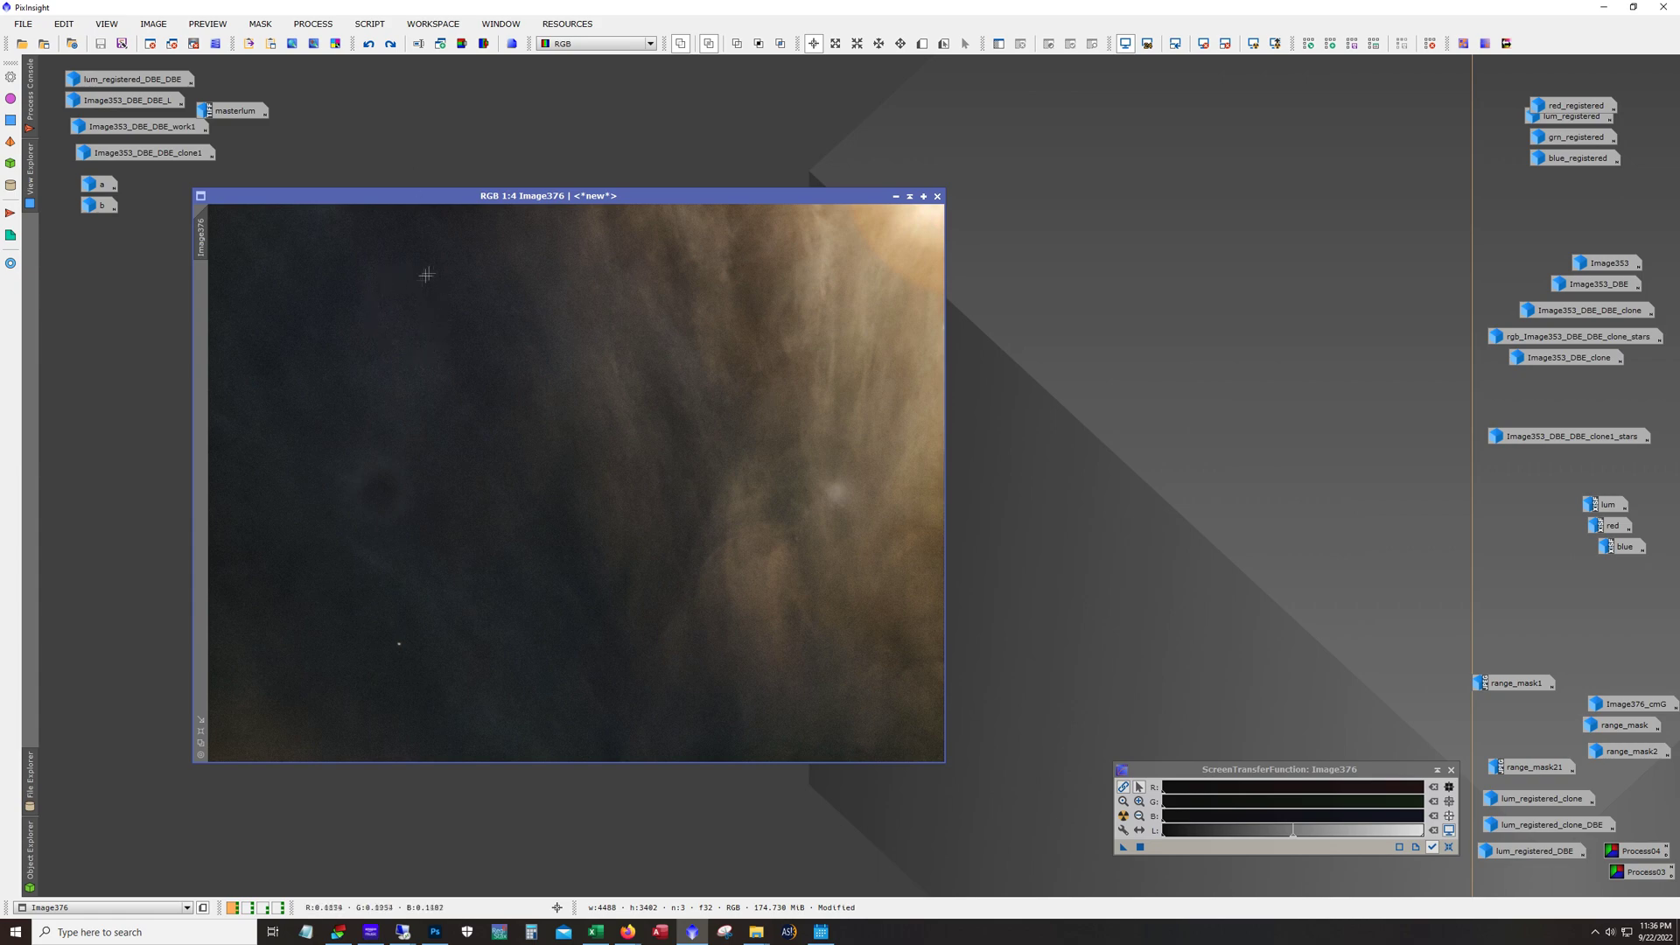
- Apply the mask to Image376 from the Mask toolbar and toggle its display
left_click(390, 45)
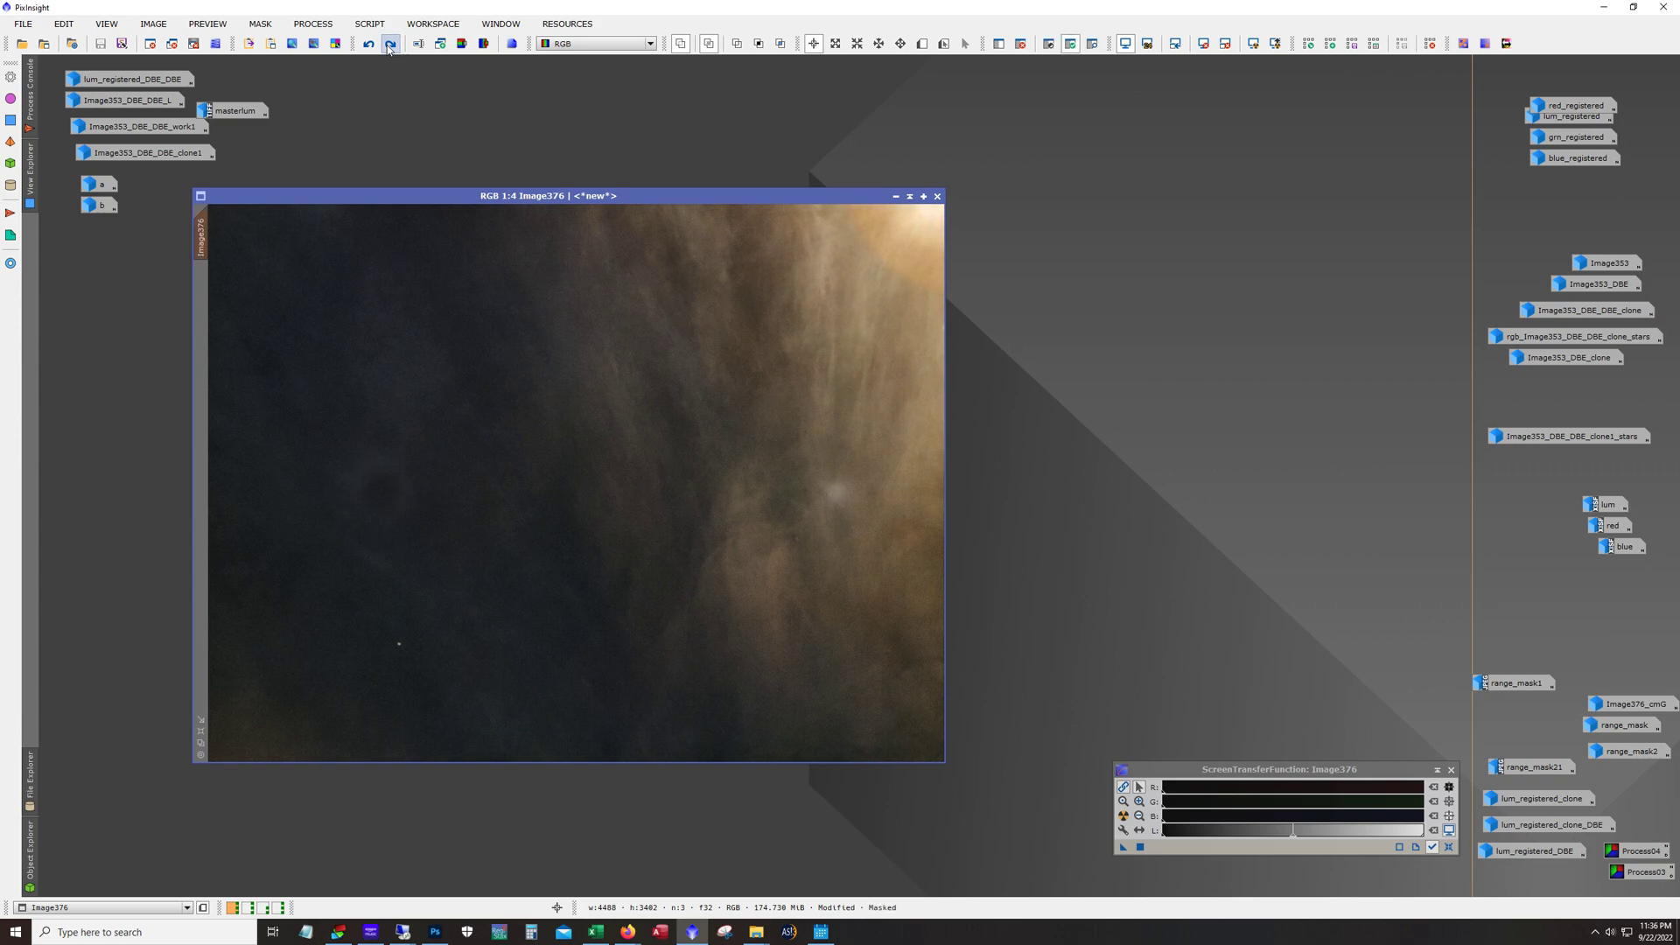
left_click(390, 46)
left_click(390, 47)
- Undo and redo the curves adjustment on Image376 to compare before and after
left_click(370, 48)
left_click(390, 50)
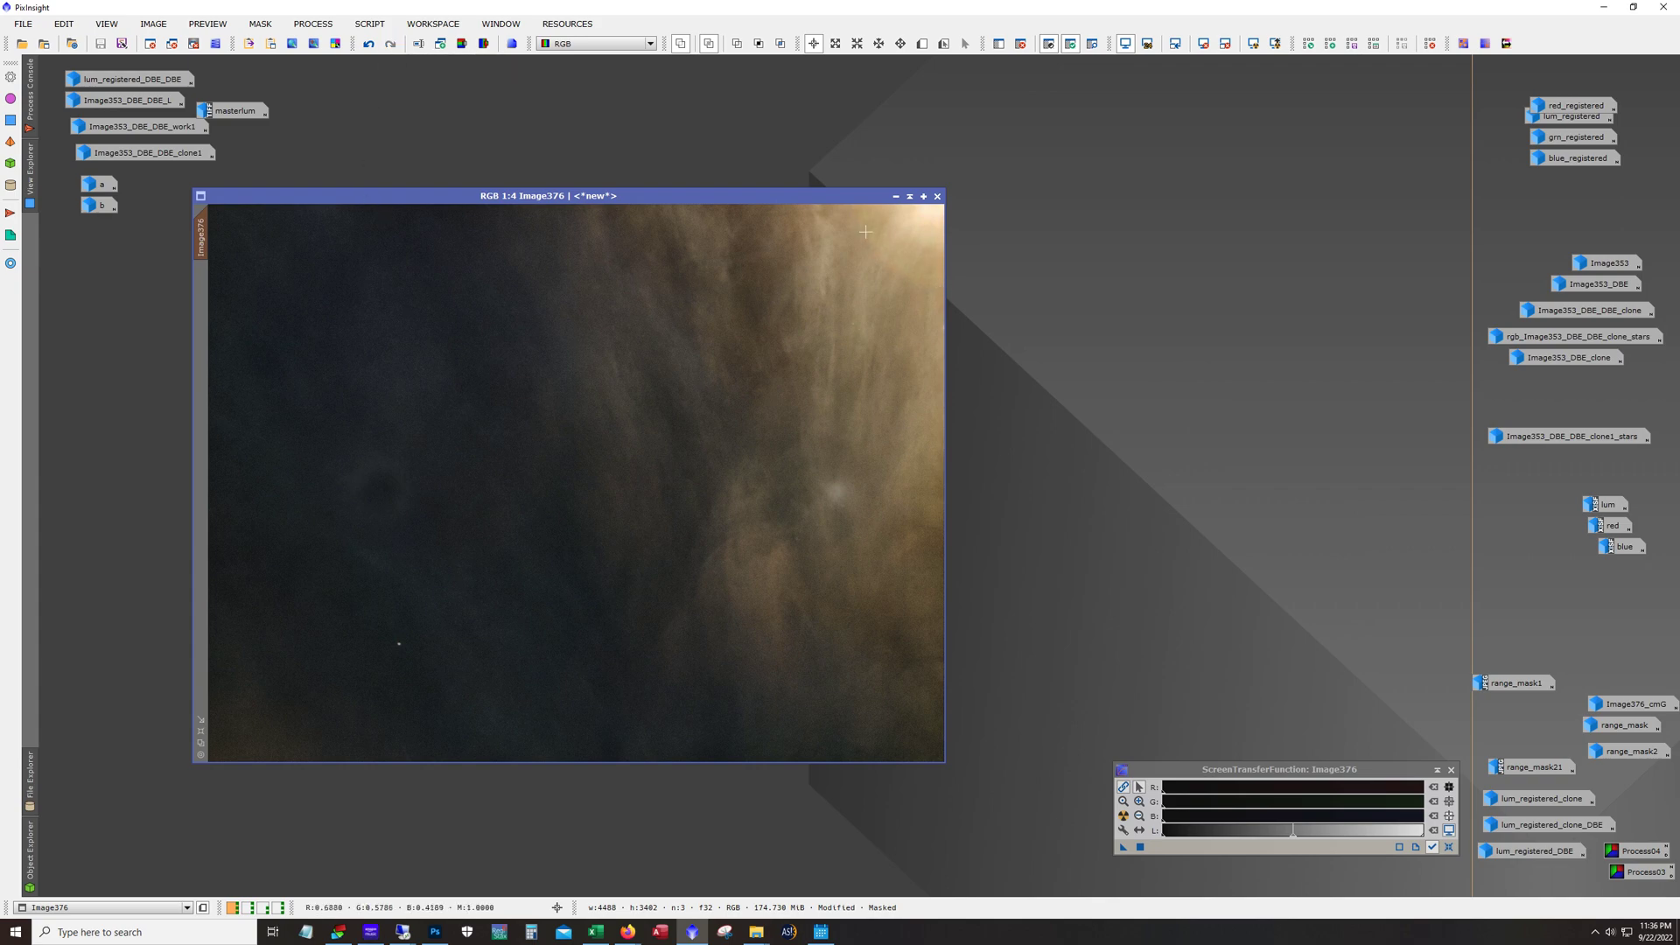
left_click(368, 44)
left_click(391, 43)
- Inspect range_mask21, toggle the mask overlay on and off, redo, then iconize Image376
double_click(1536, 768)
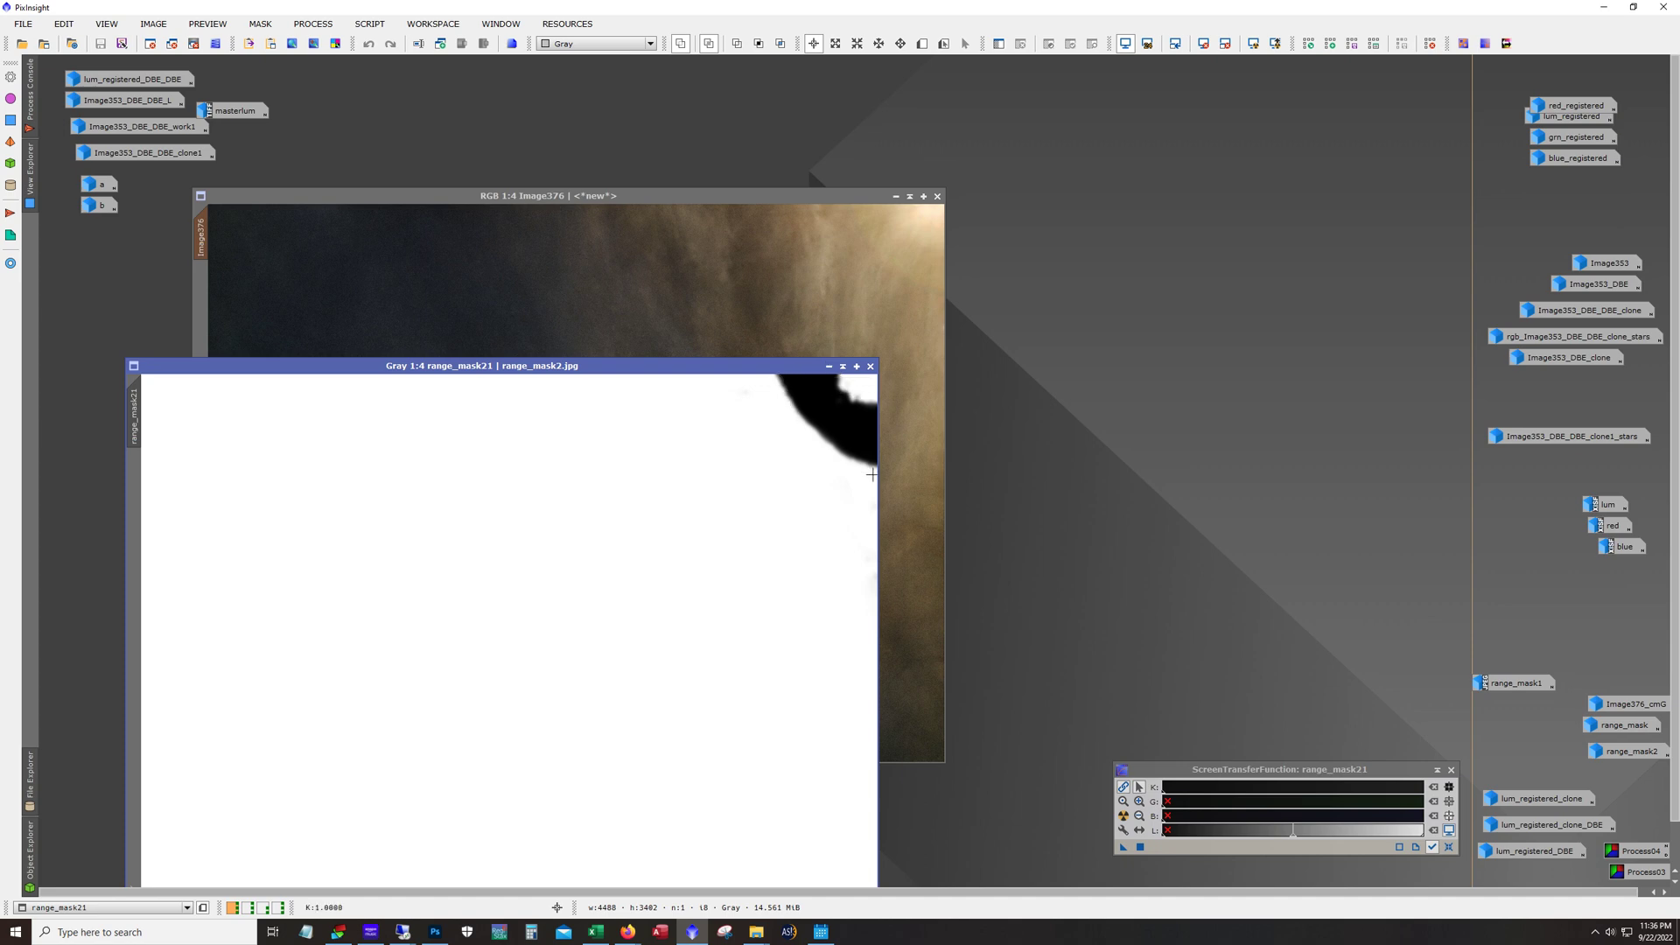
left_click(829, 366)
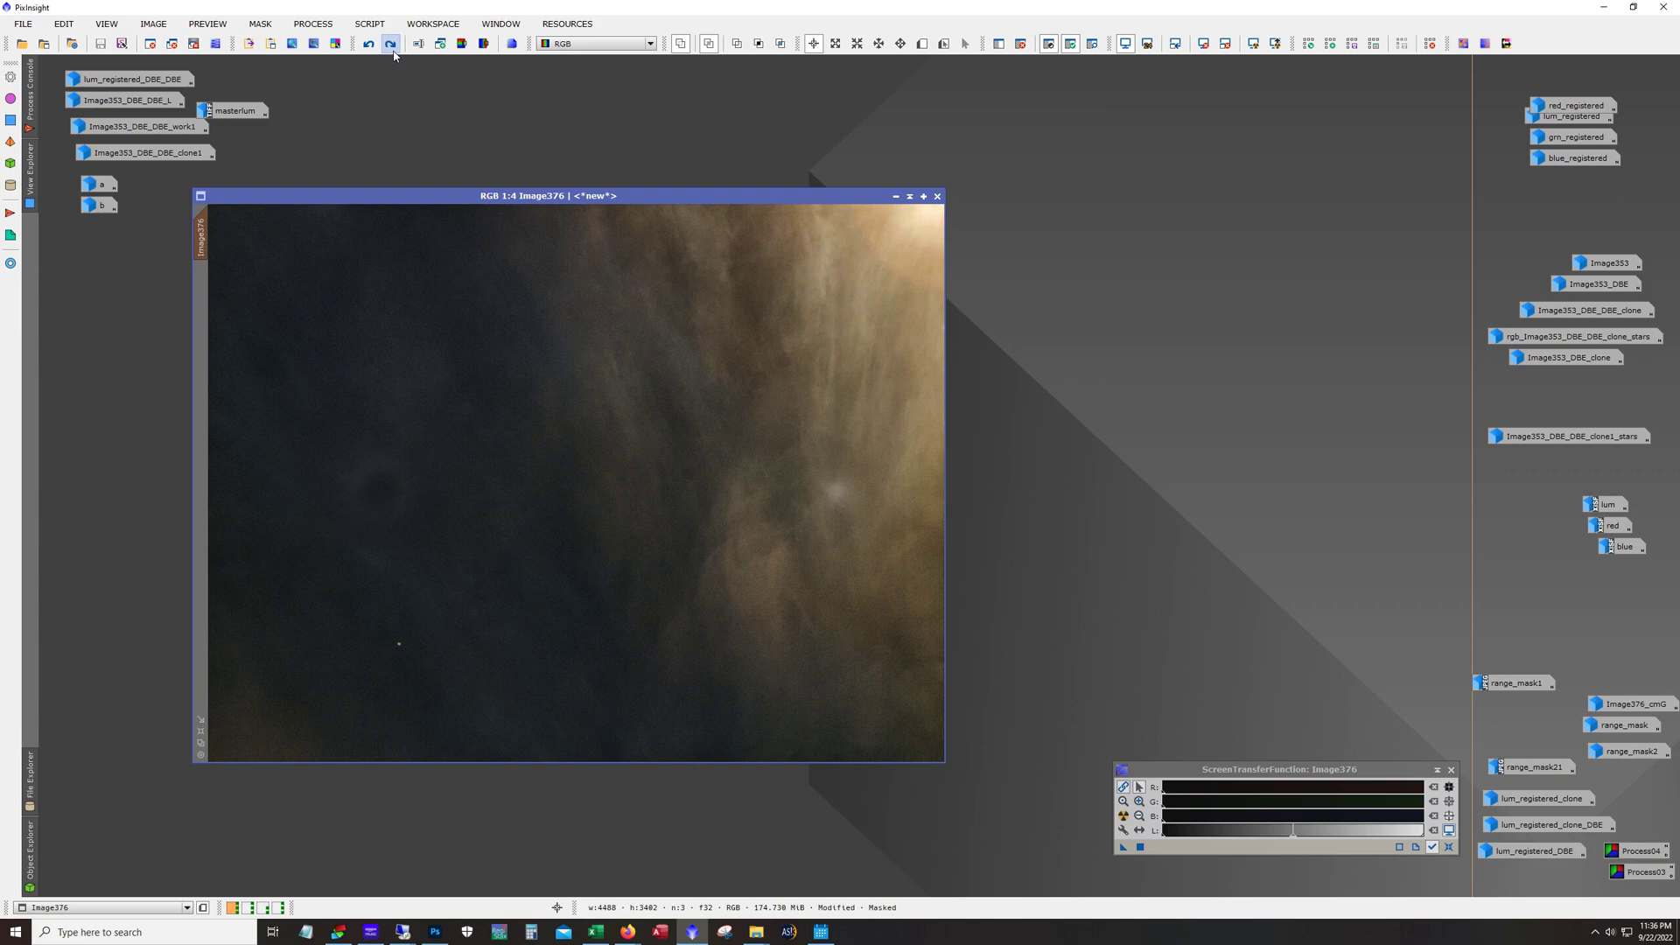
left_click(1094, 45)
left_click(1094, 45)
left_click(390, 45)
key("ctrl+i")
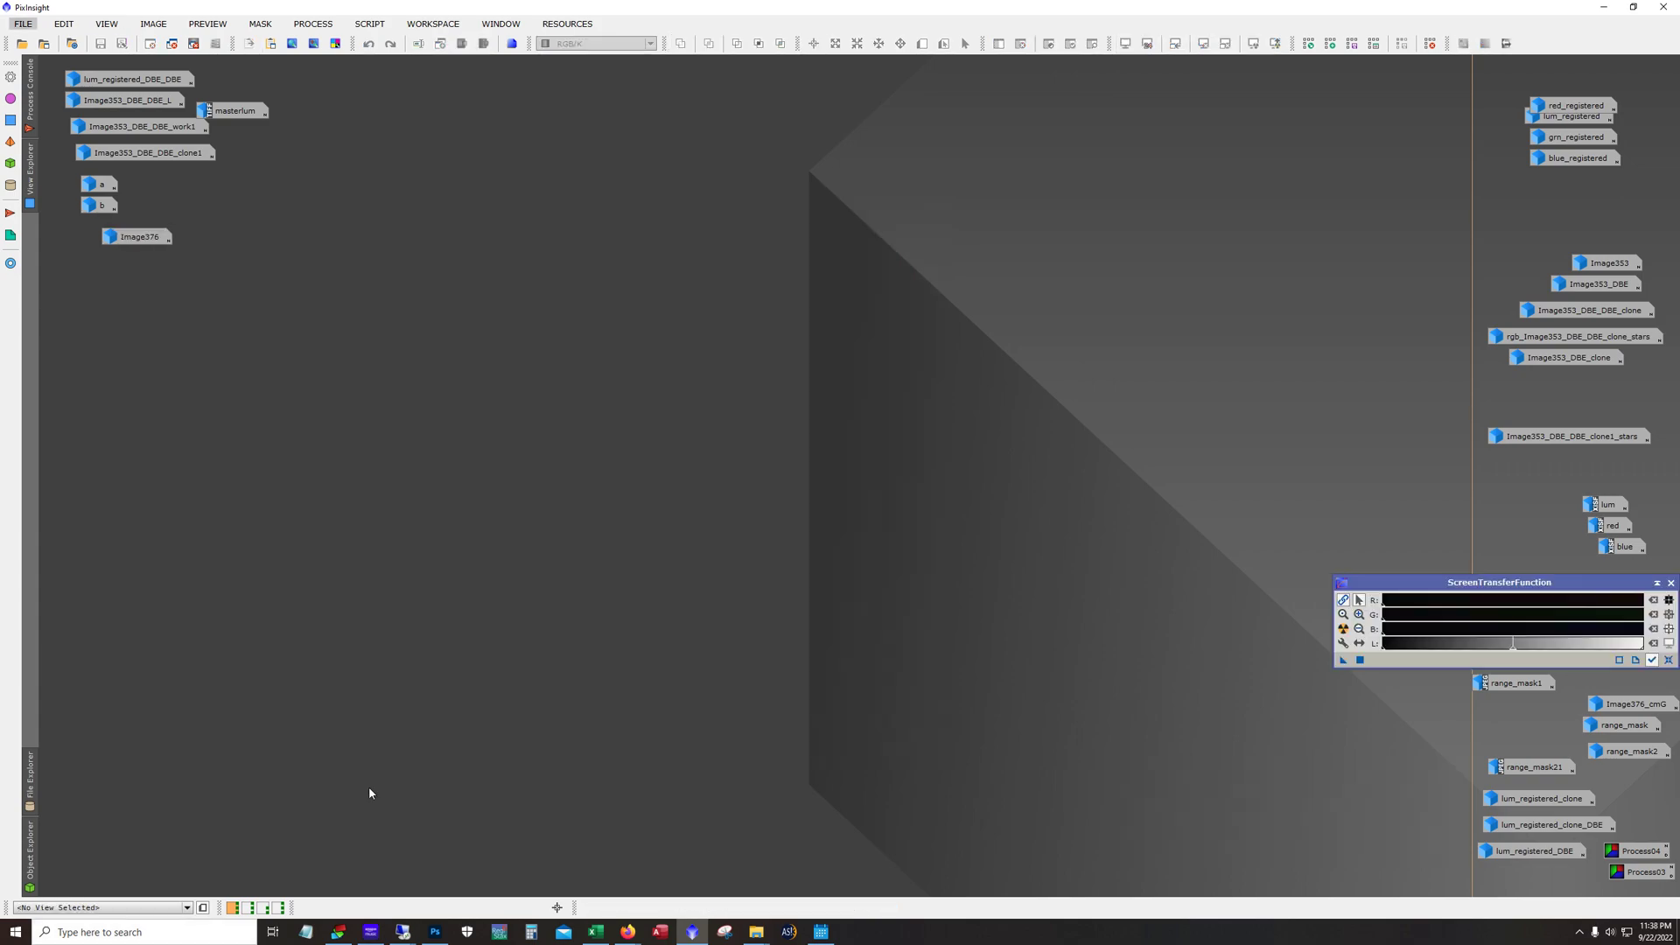
- In Workspace 2, restore stars2 and redo its stretches to produce the brightened stars1
left_click(249, 908)
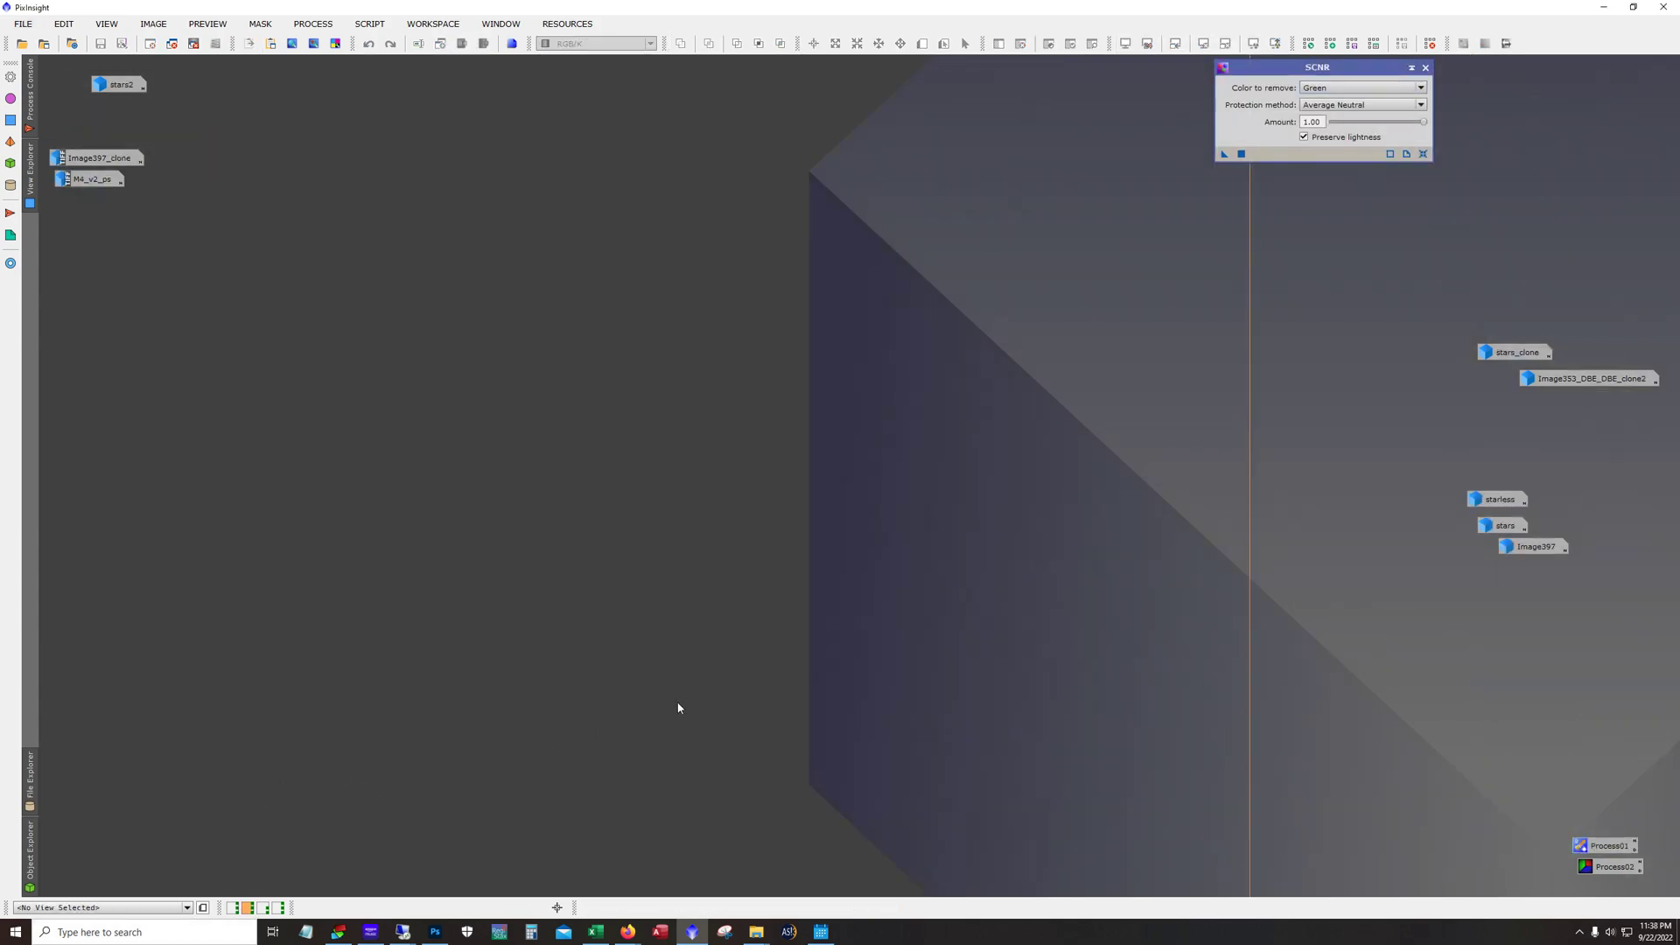
mouse_move(119, 88)
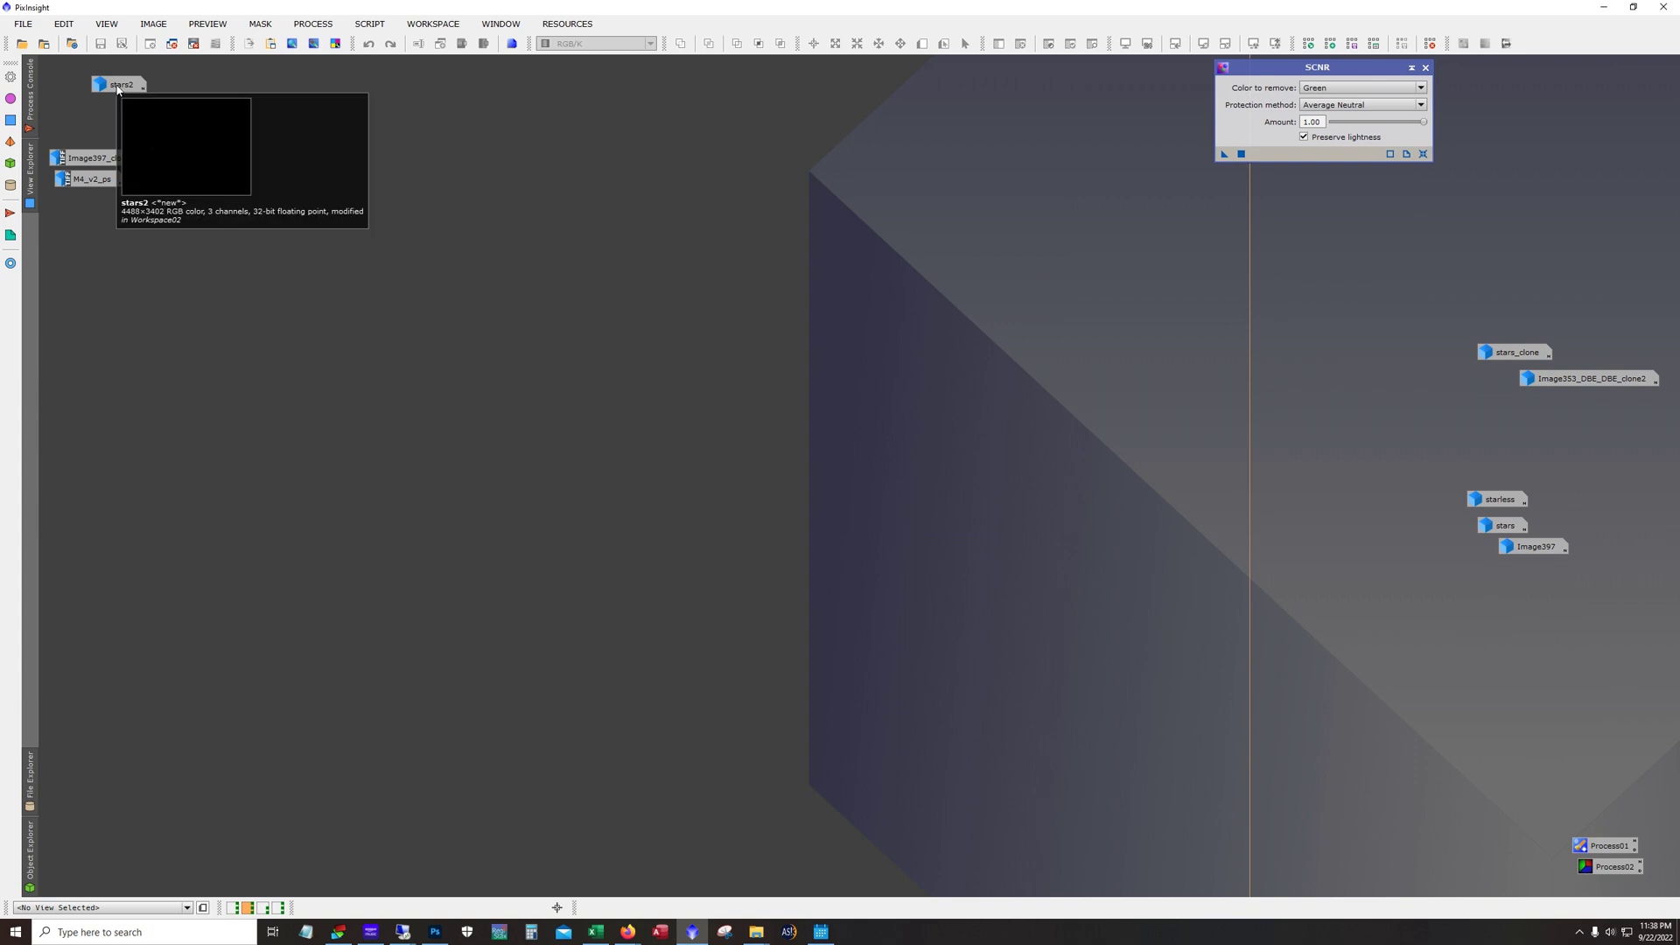
double_click(120, 86)
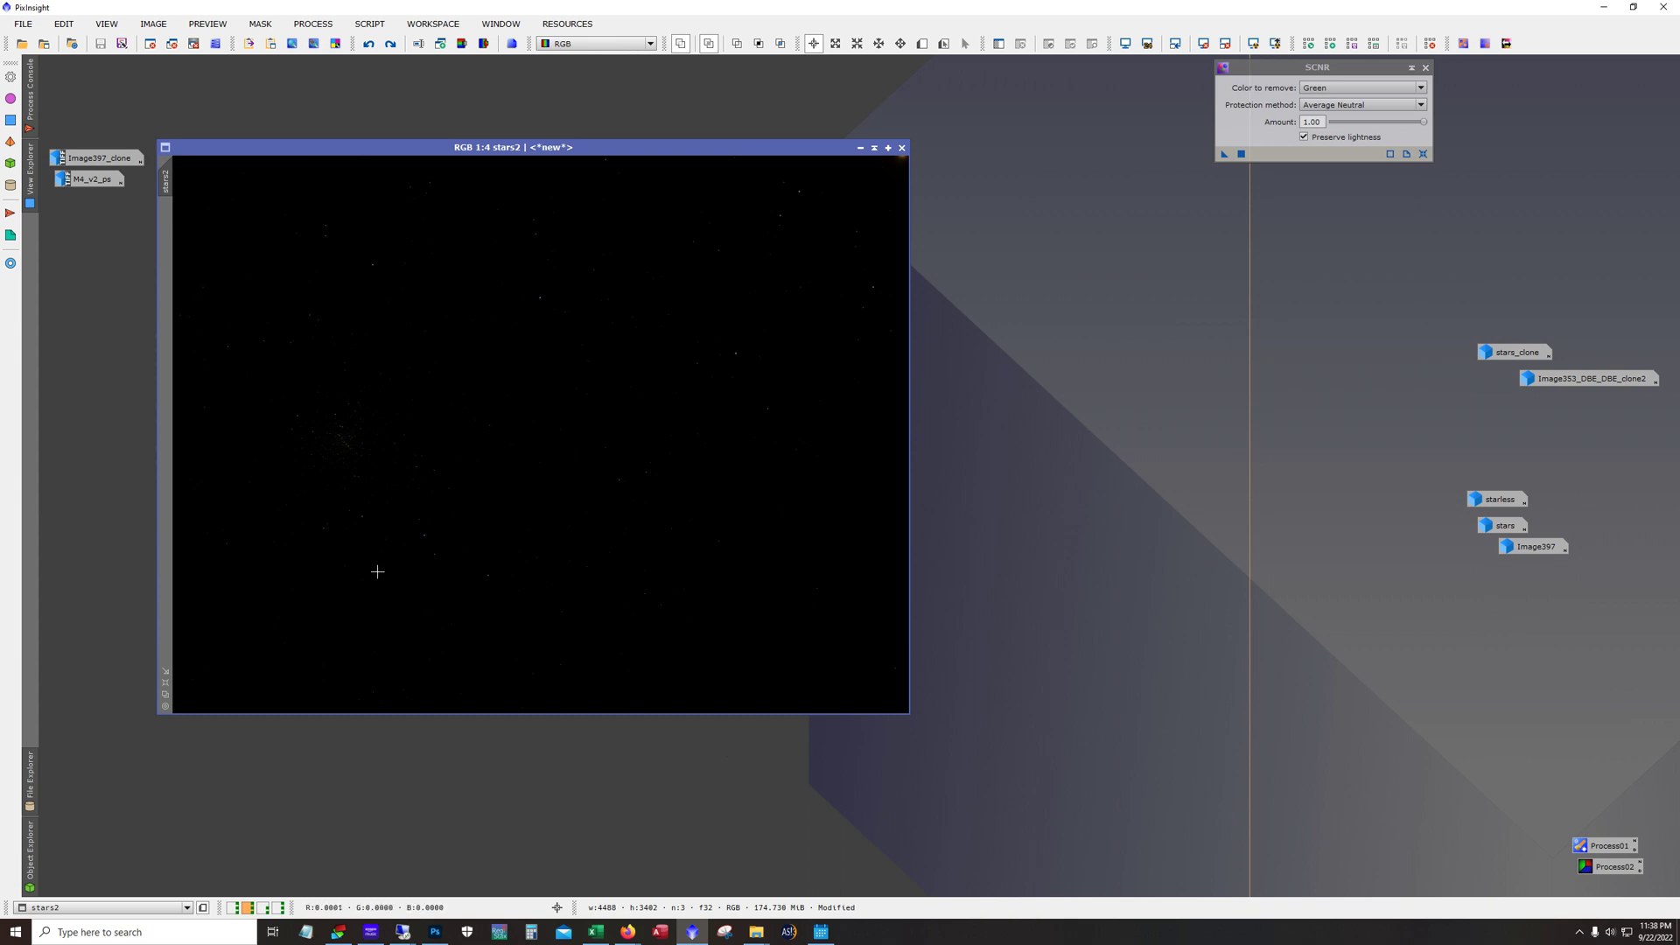
left_click(390, 43)
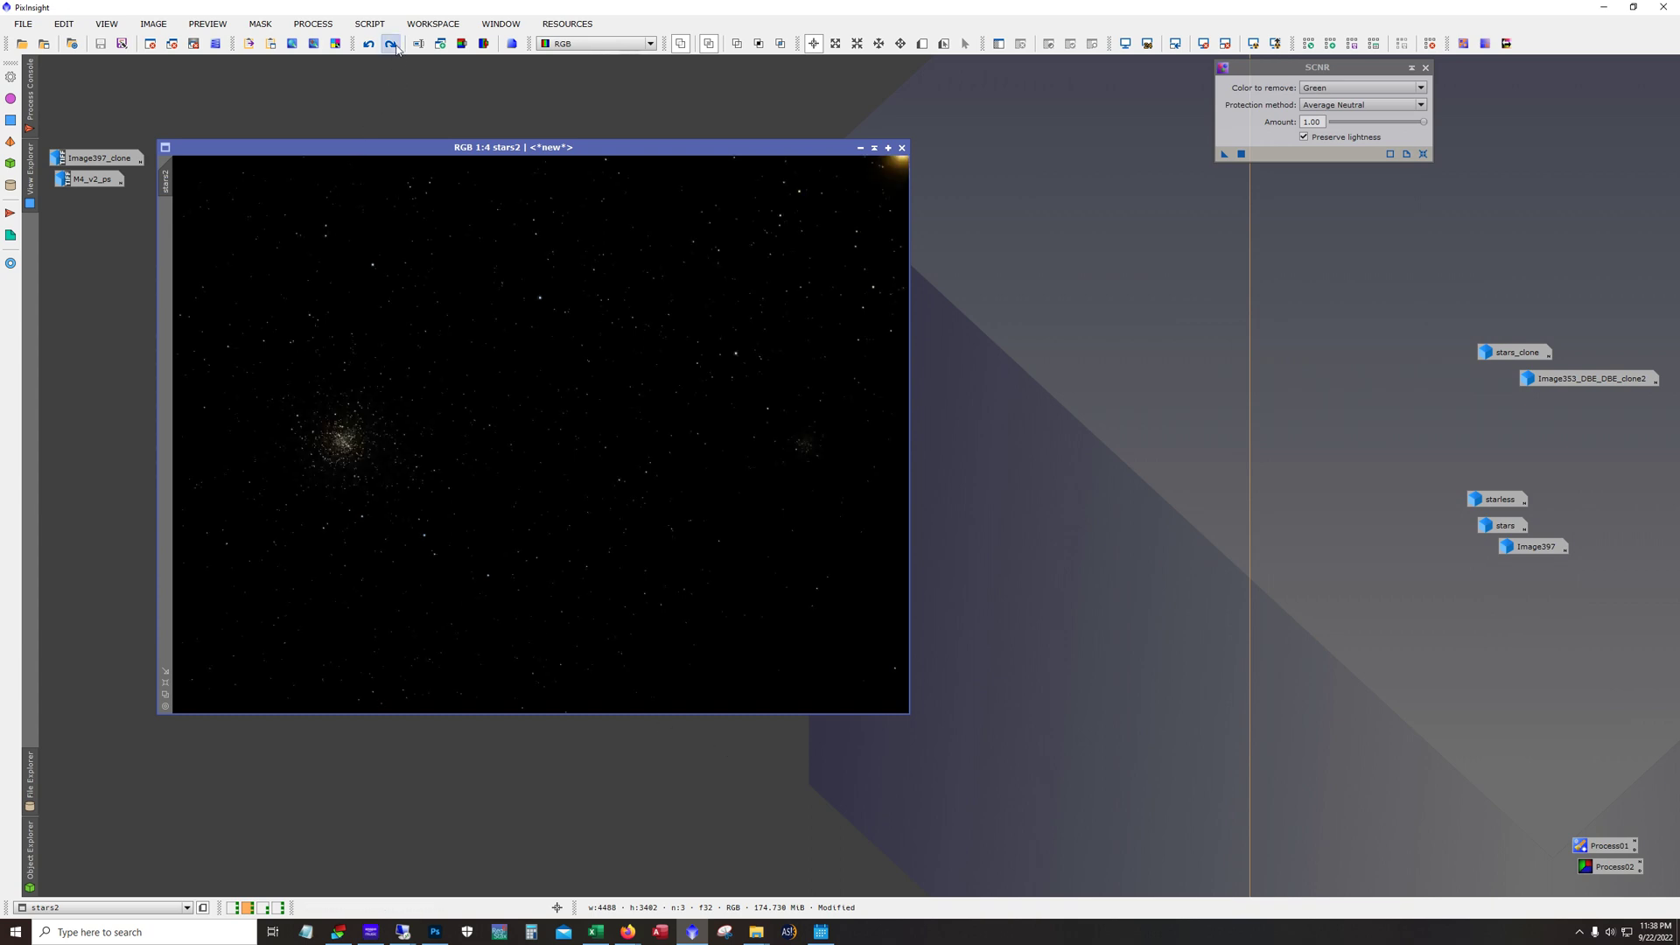
left_click(396, 49)
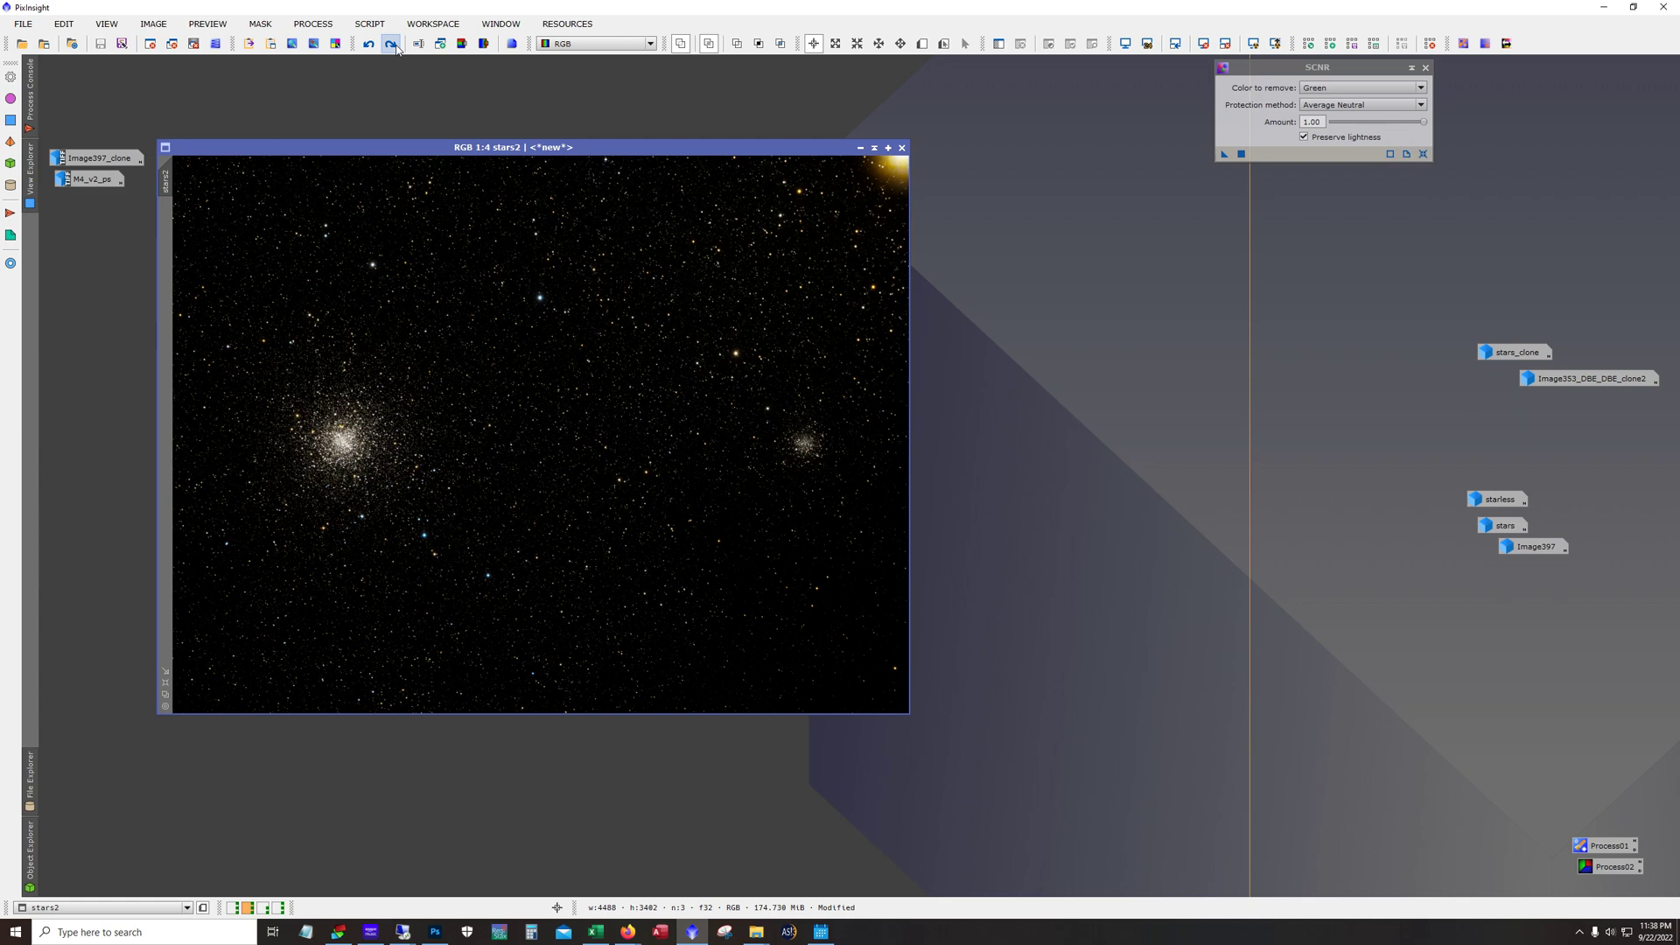
left_click(396, 49)
- Zoom in to inspect the stars1 star field, then iconize it
scroll(584, 499, "up", 2)
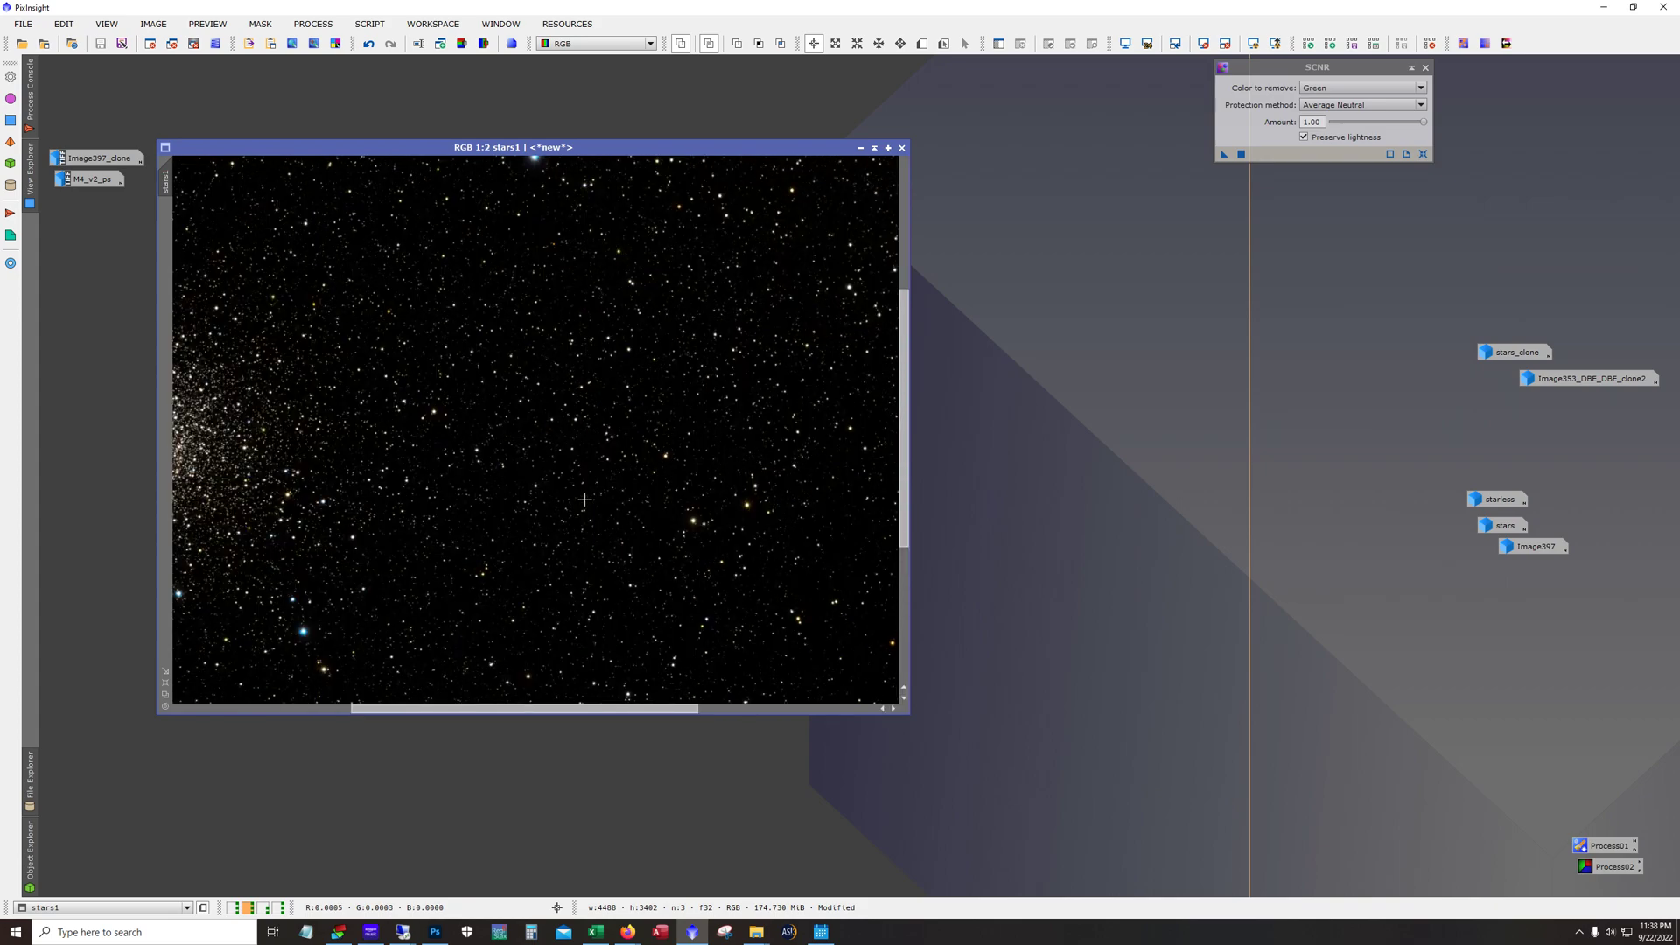
left_click_drag(610, 710, 481, 713)
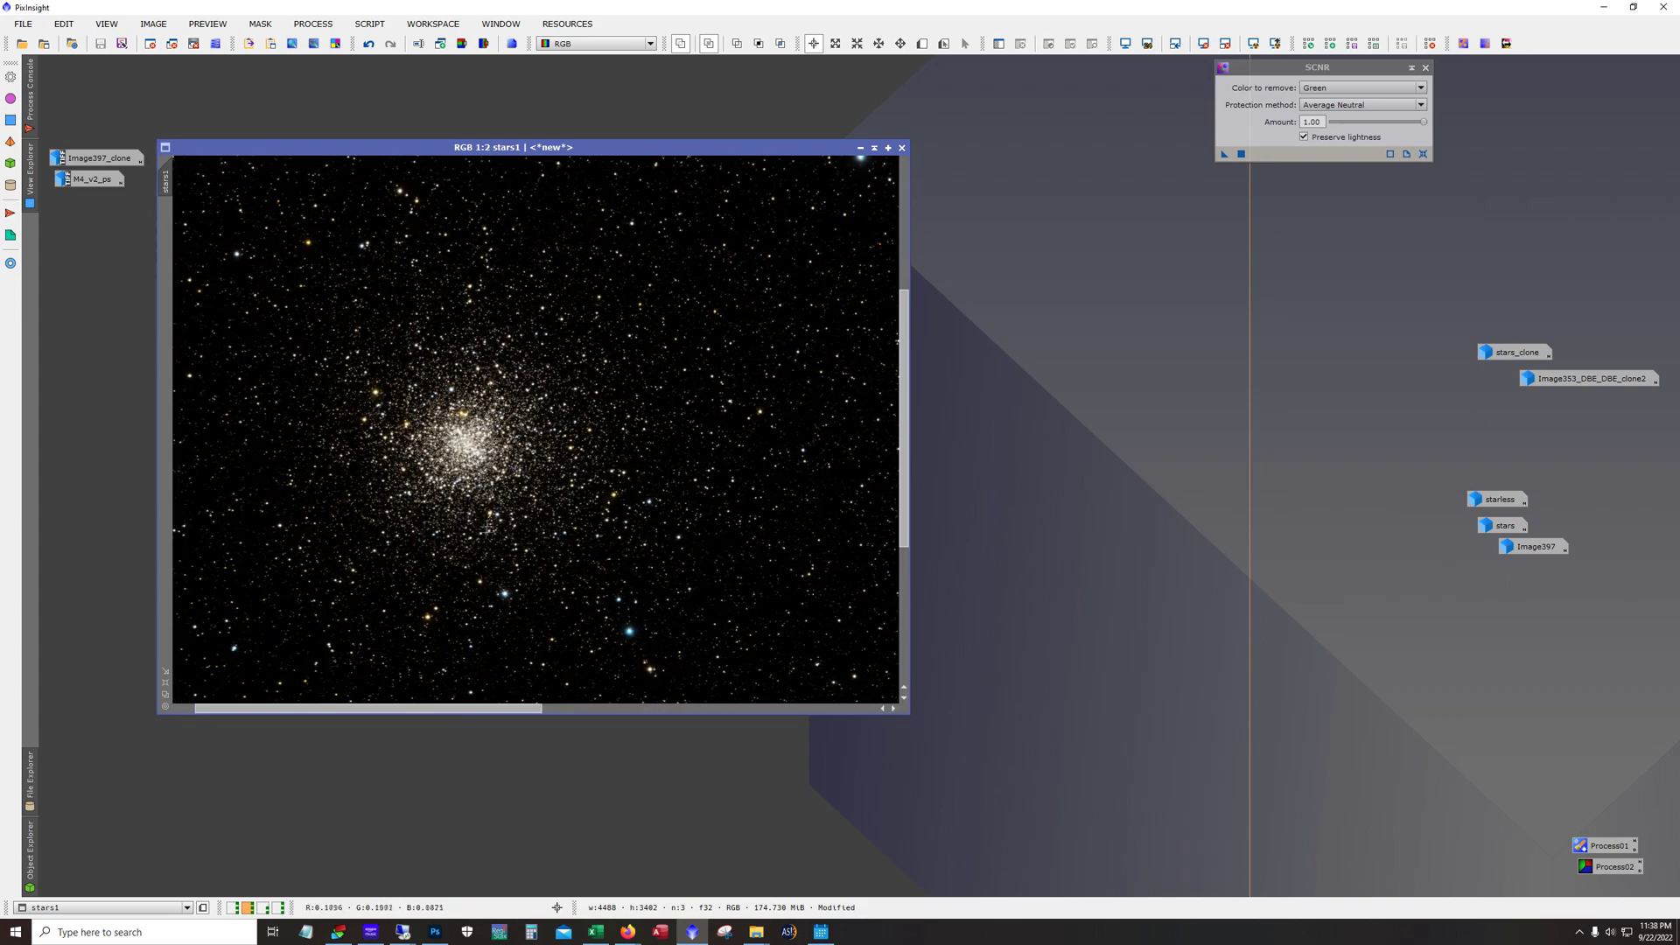
scroll(522, 440, "up", 1)
left_click_drag(905, 401, 902, 320)
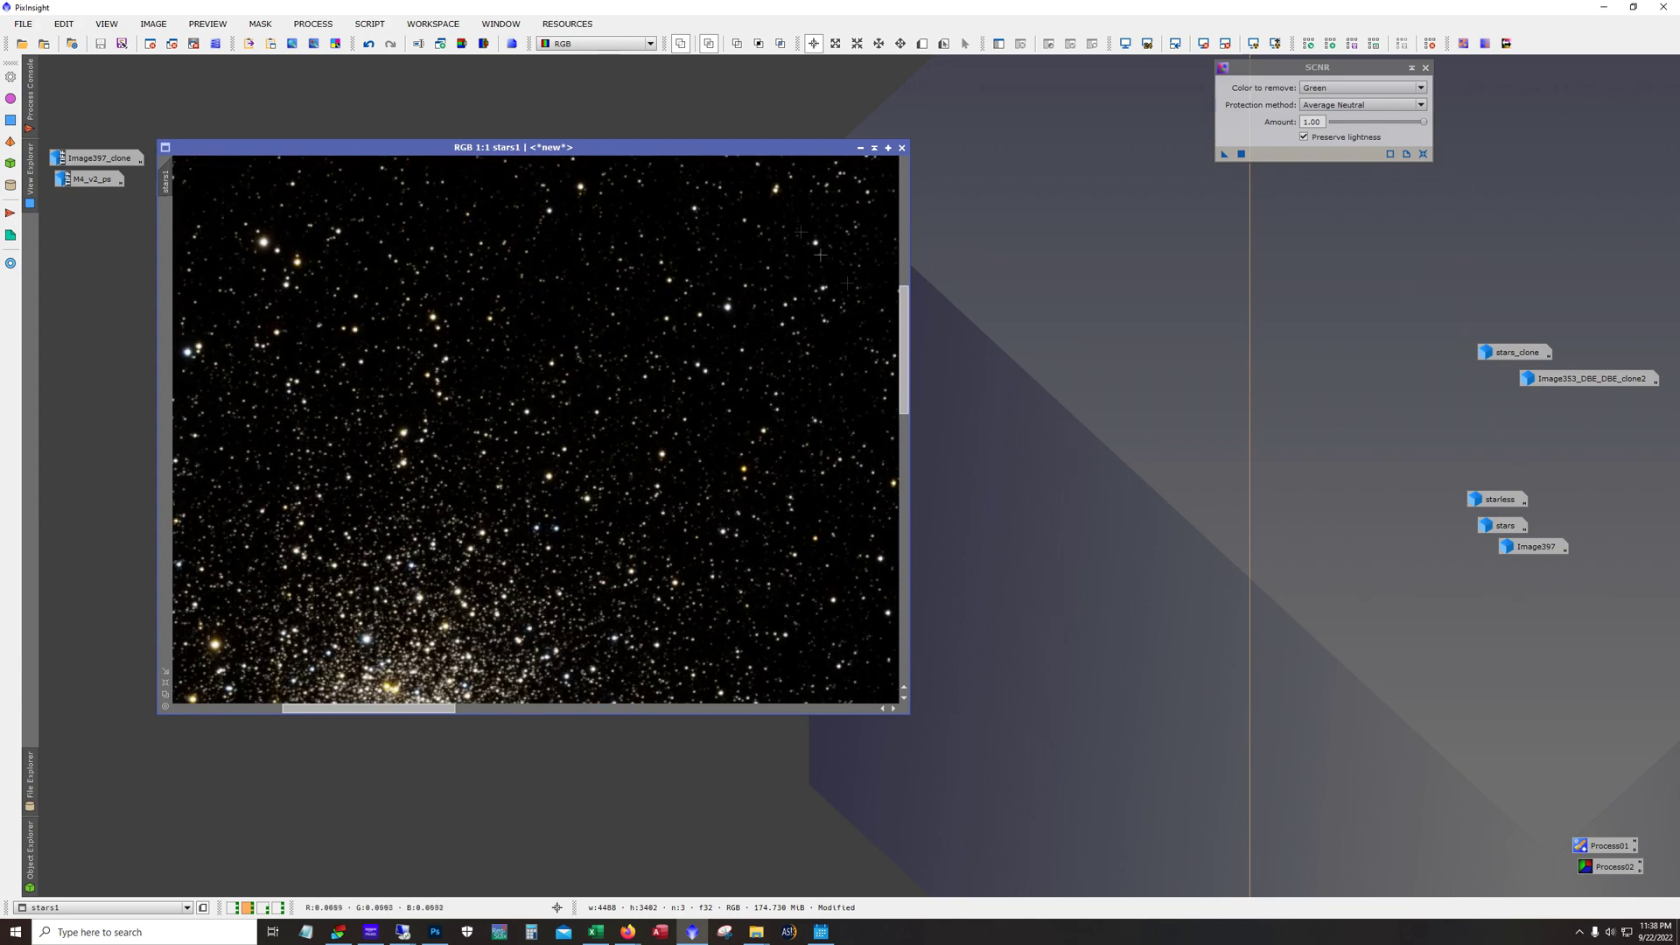
left_click(860, 147)
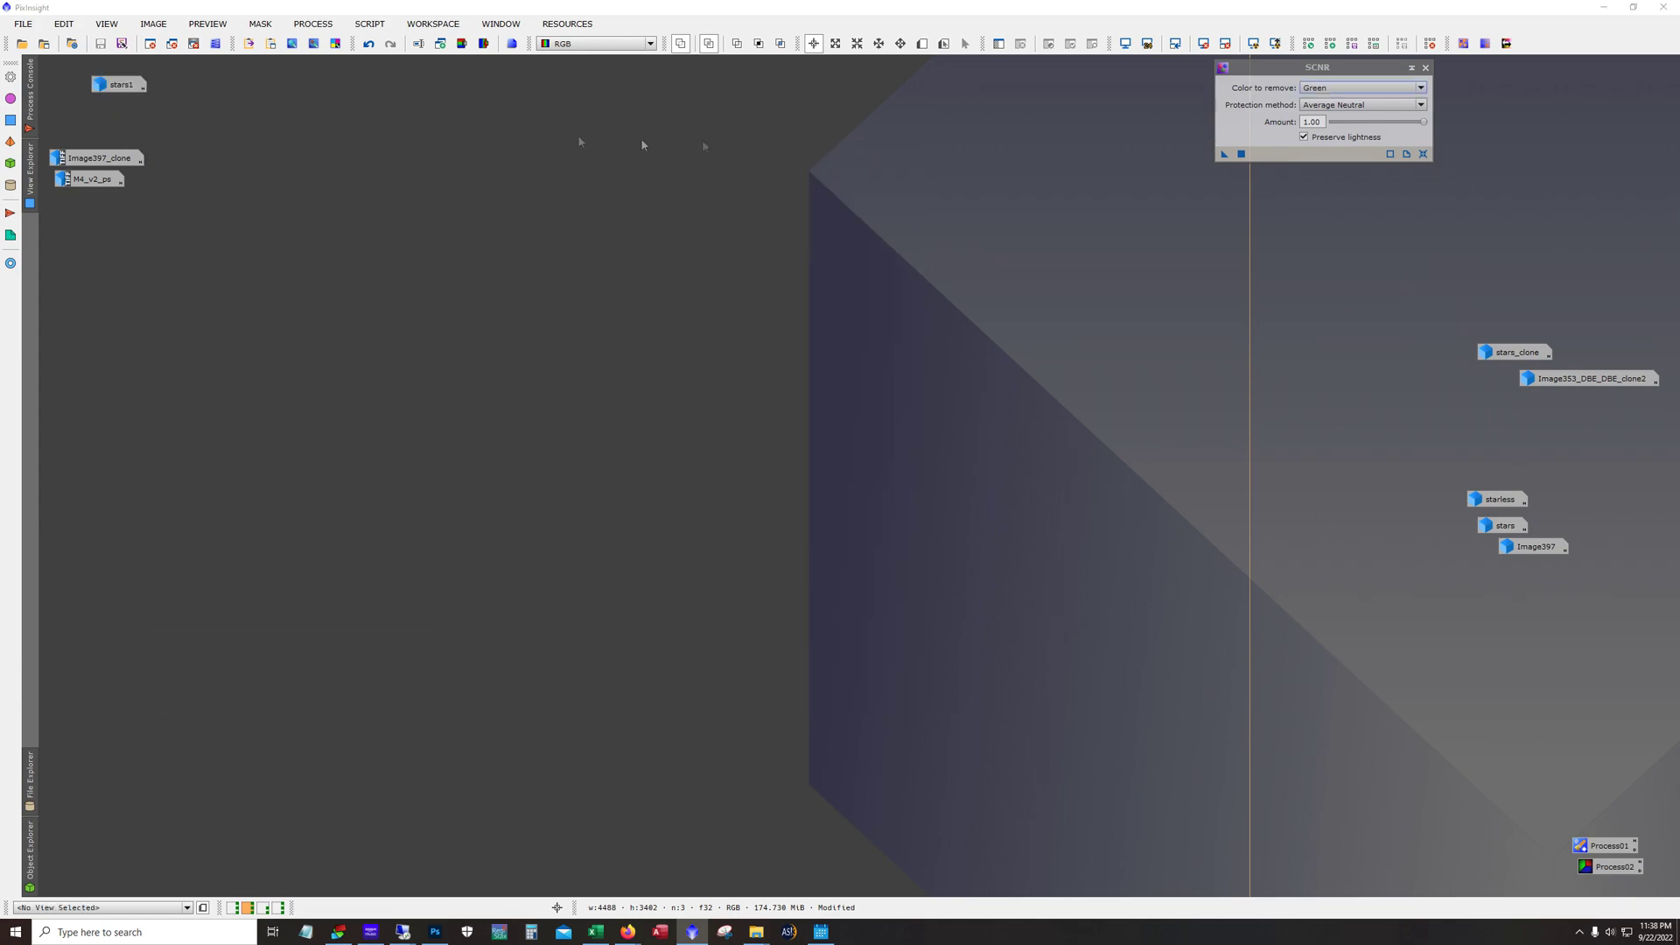
- Restore Image397_clone and M4_v2_ps, offsetting the two windows so they overlap
double_click(98, 158)
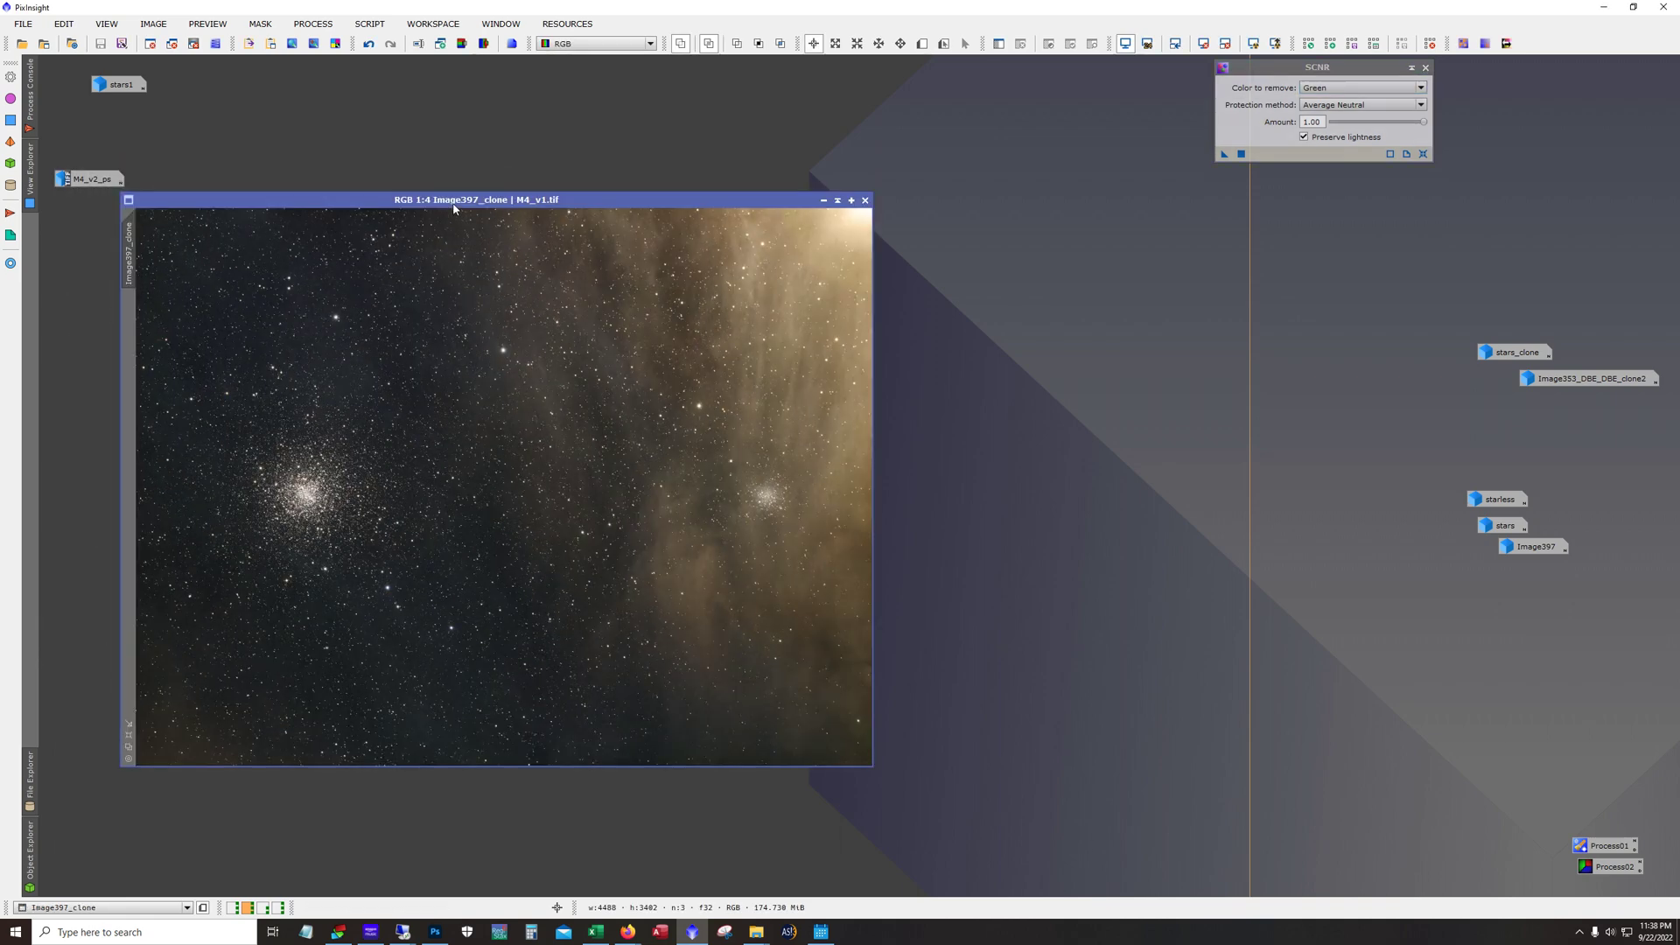
left_click_drag(458, 202, 532, 168)
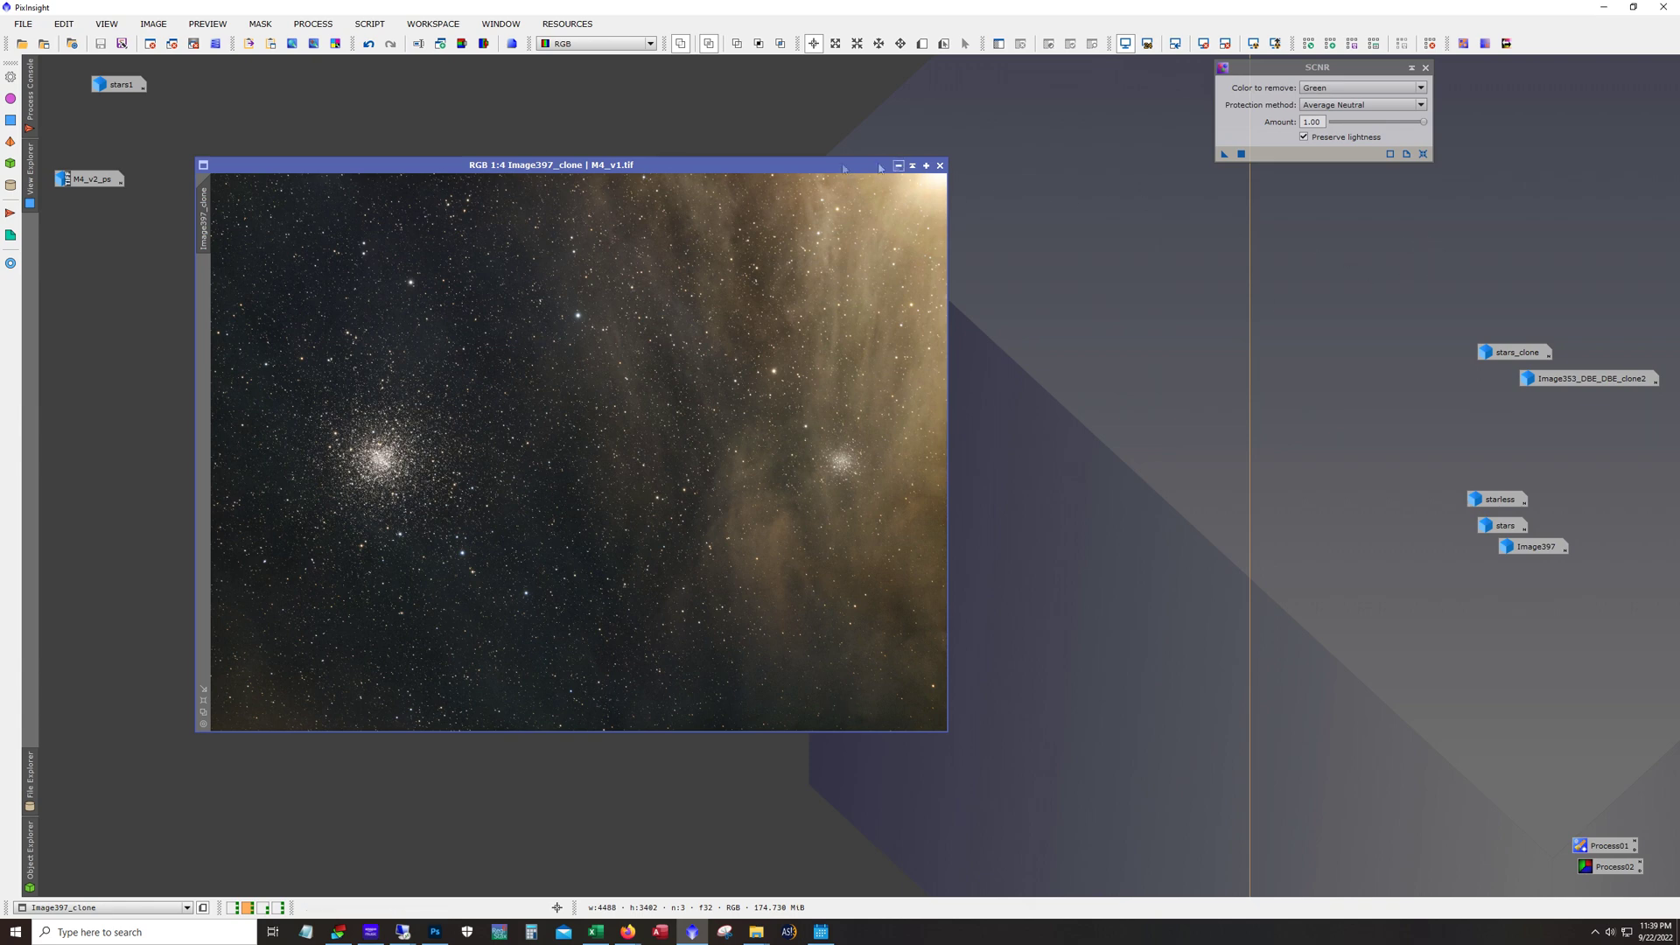
double_click(70, 179)
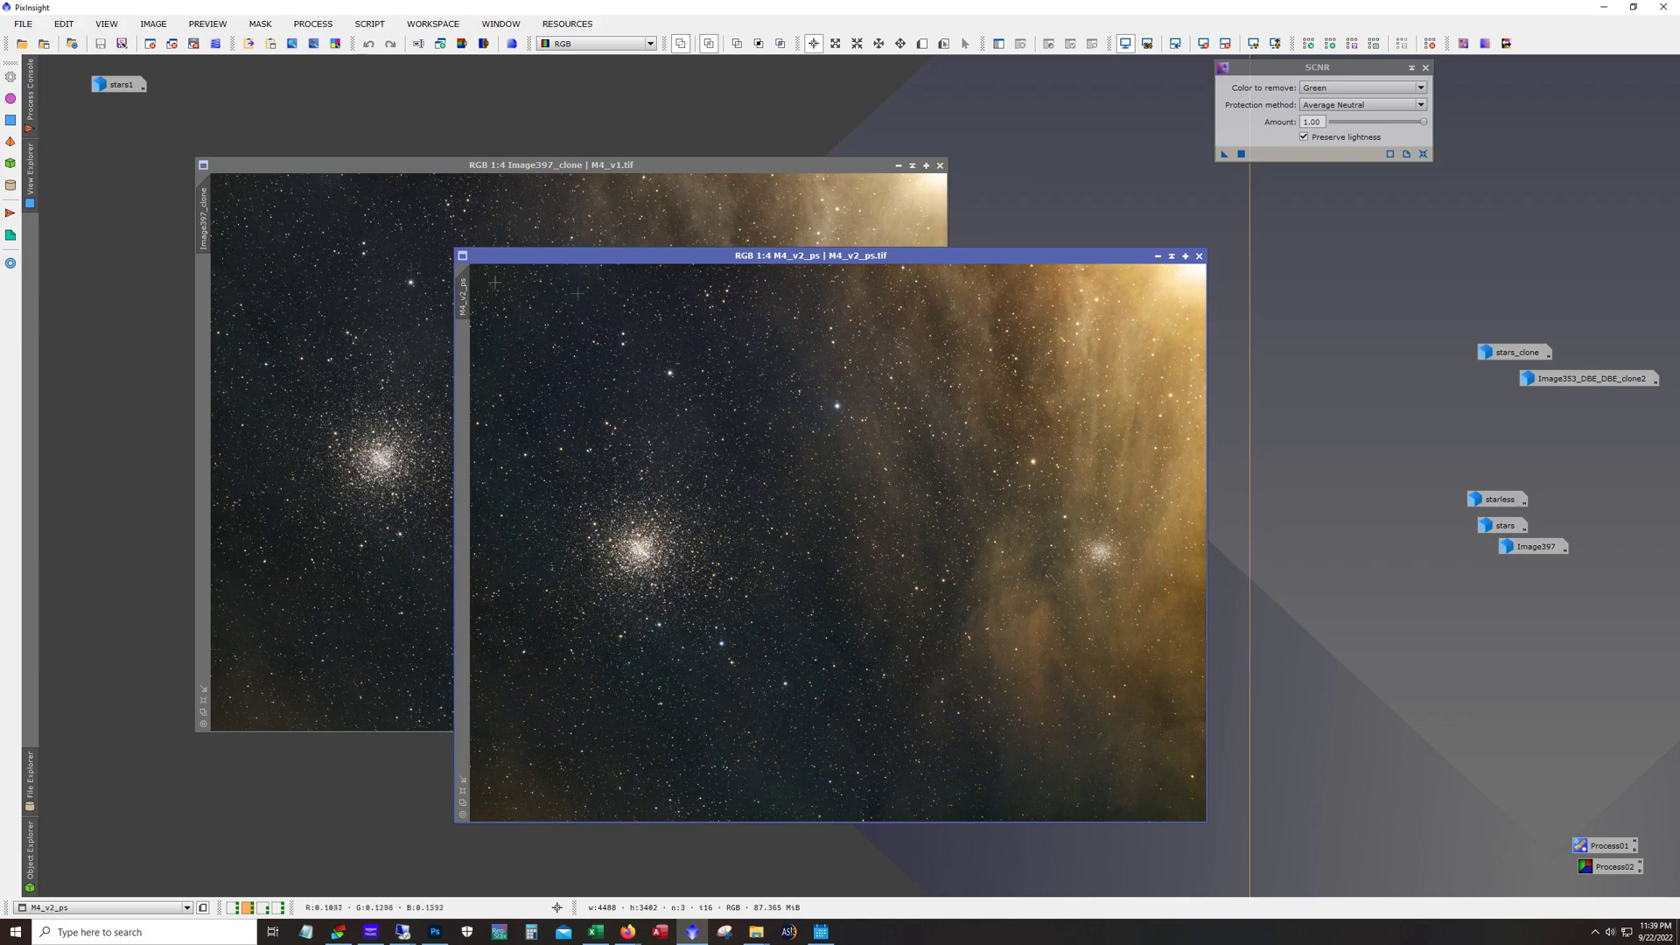
left_click_drag(1019, 255, 840, 276)
- Alternate Image397_clone and M4_v2_ps in front to compare, then iconize Image397_clone
left_click(613, 211)
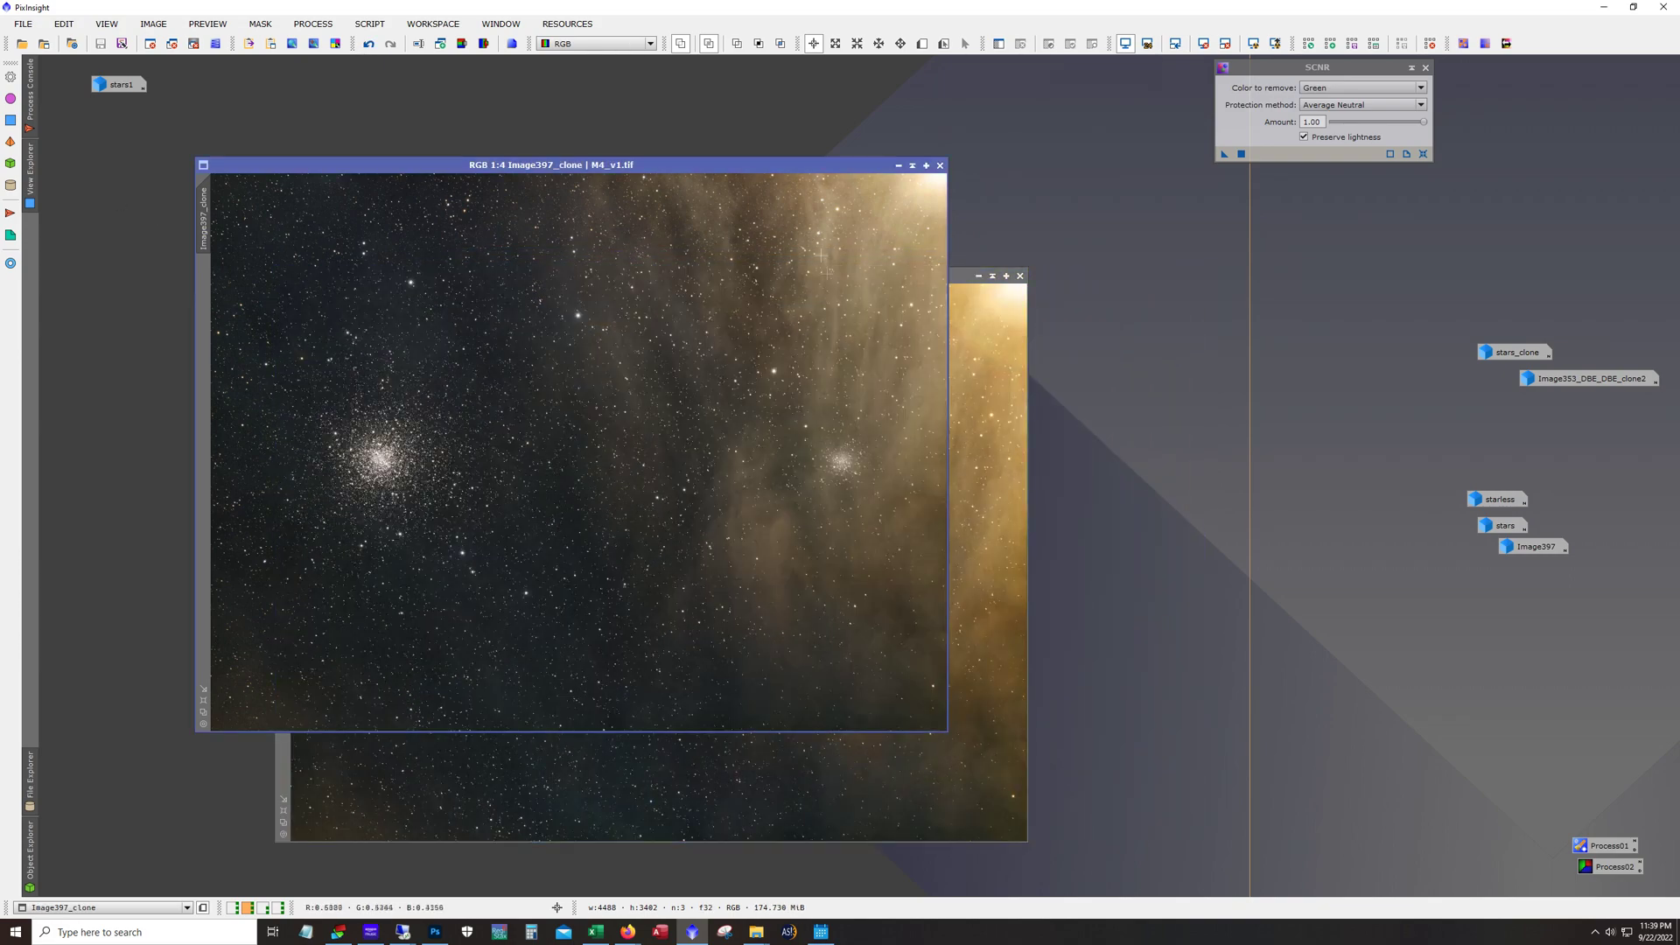
left_click(964, 450)
left_click(937, 569)
left_click(976, 678)
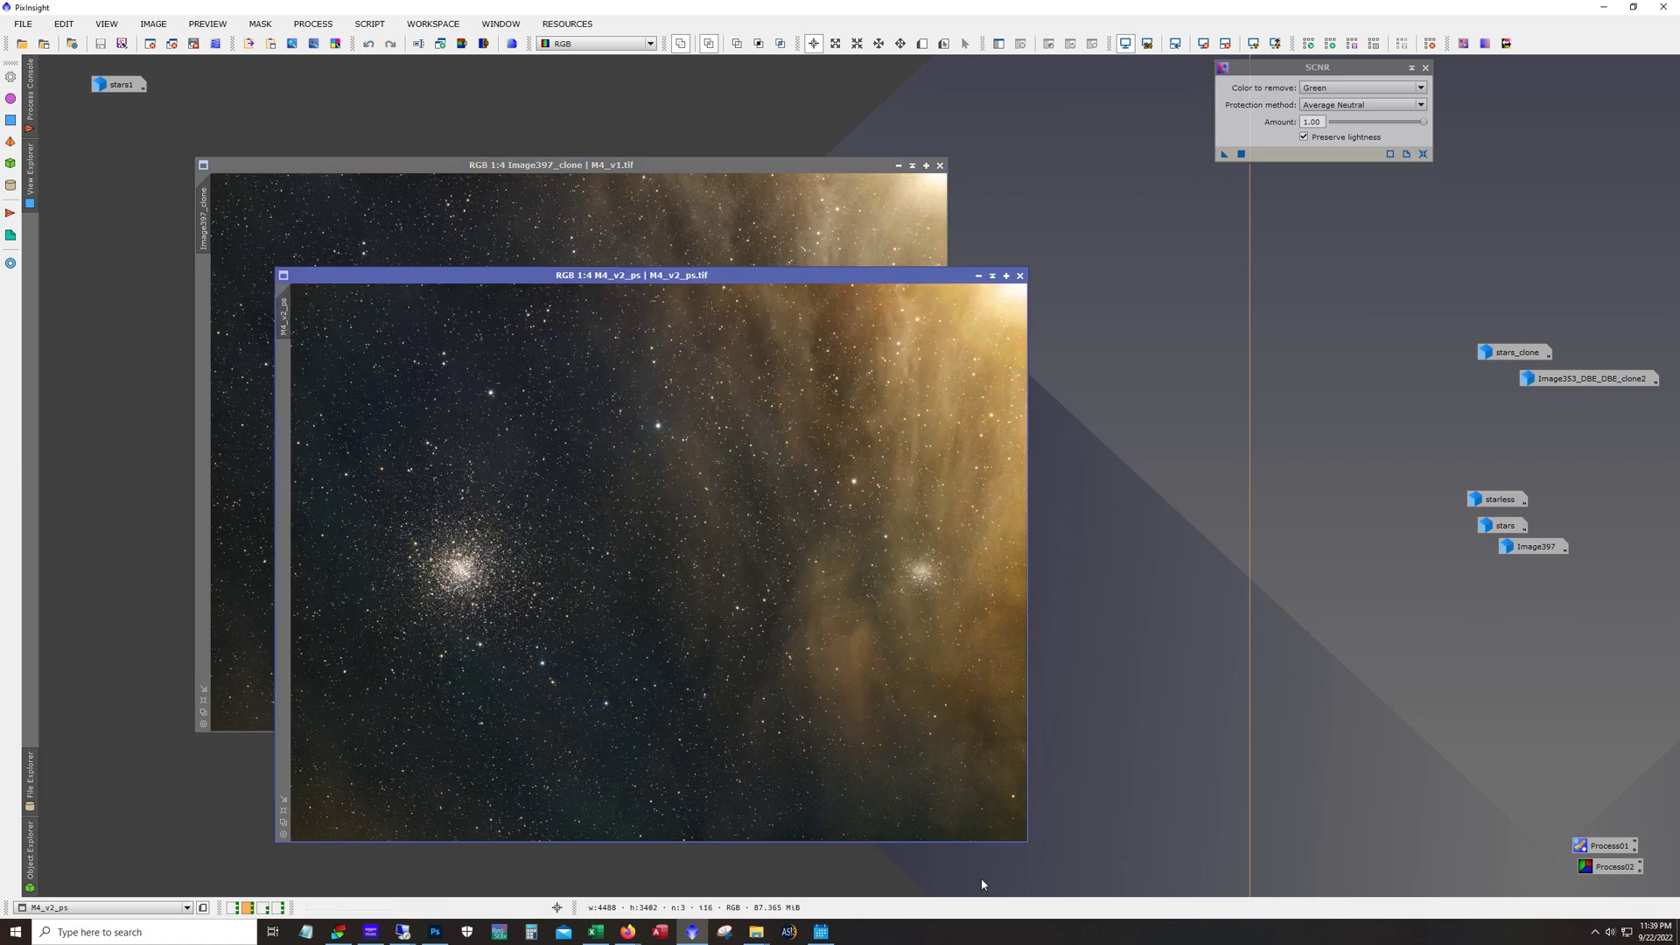
left_click(786, 243)
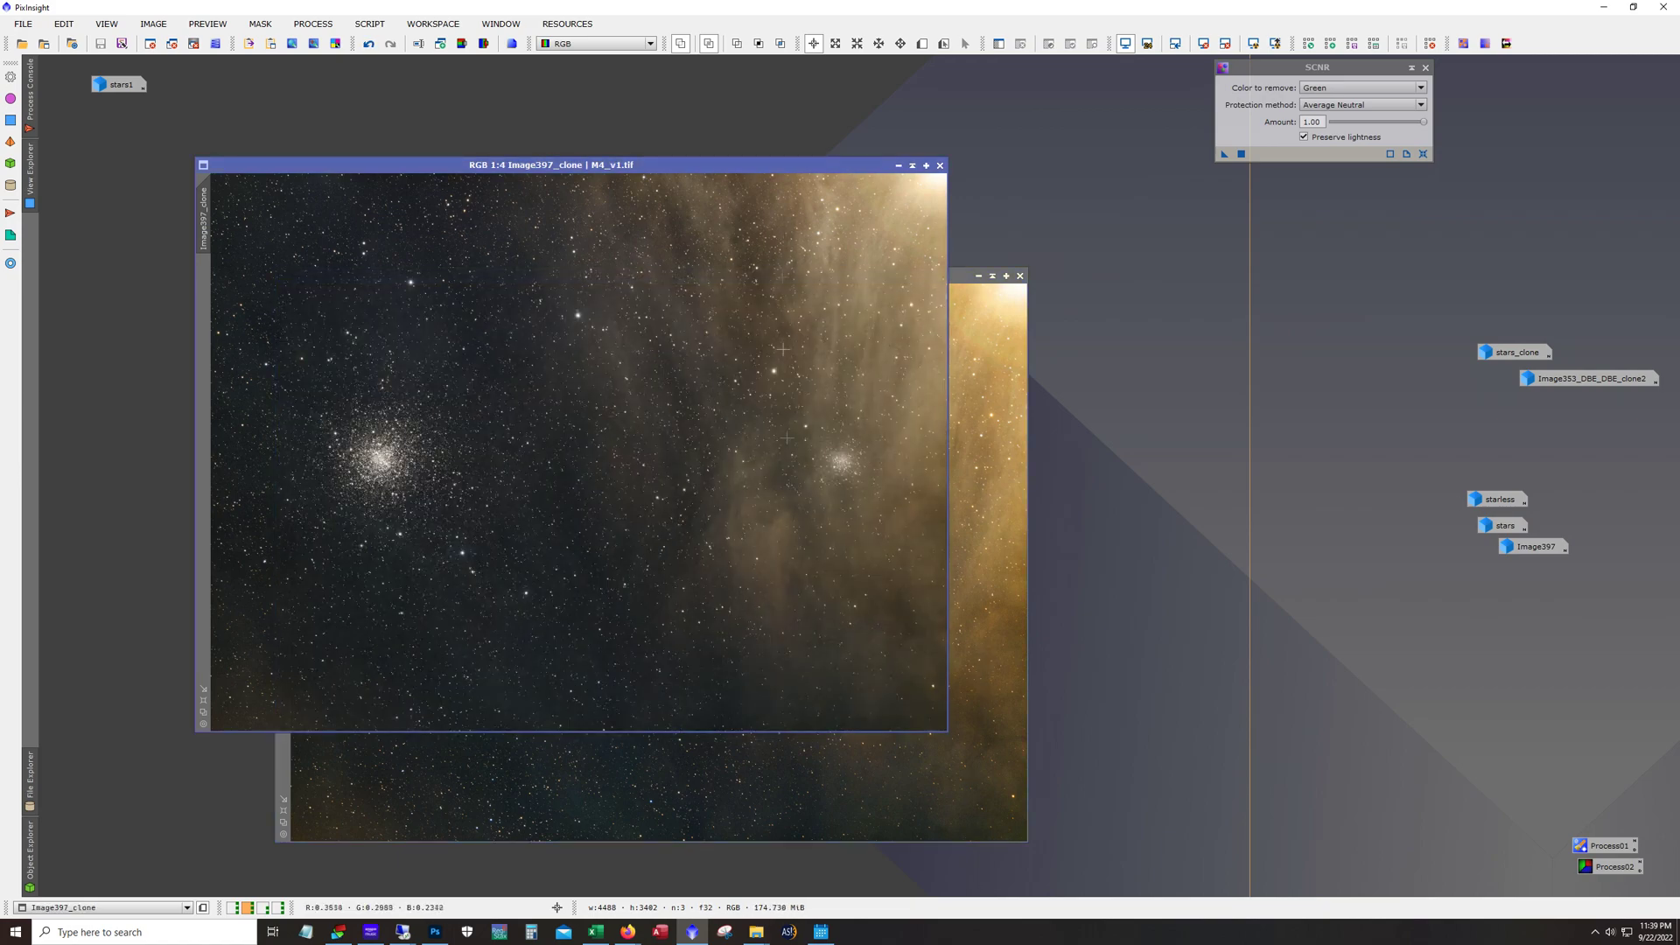
left_click(870, 765)
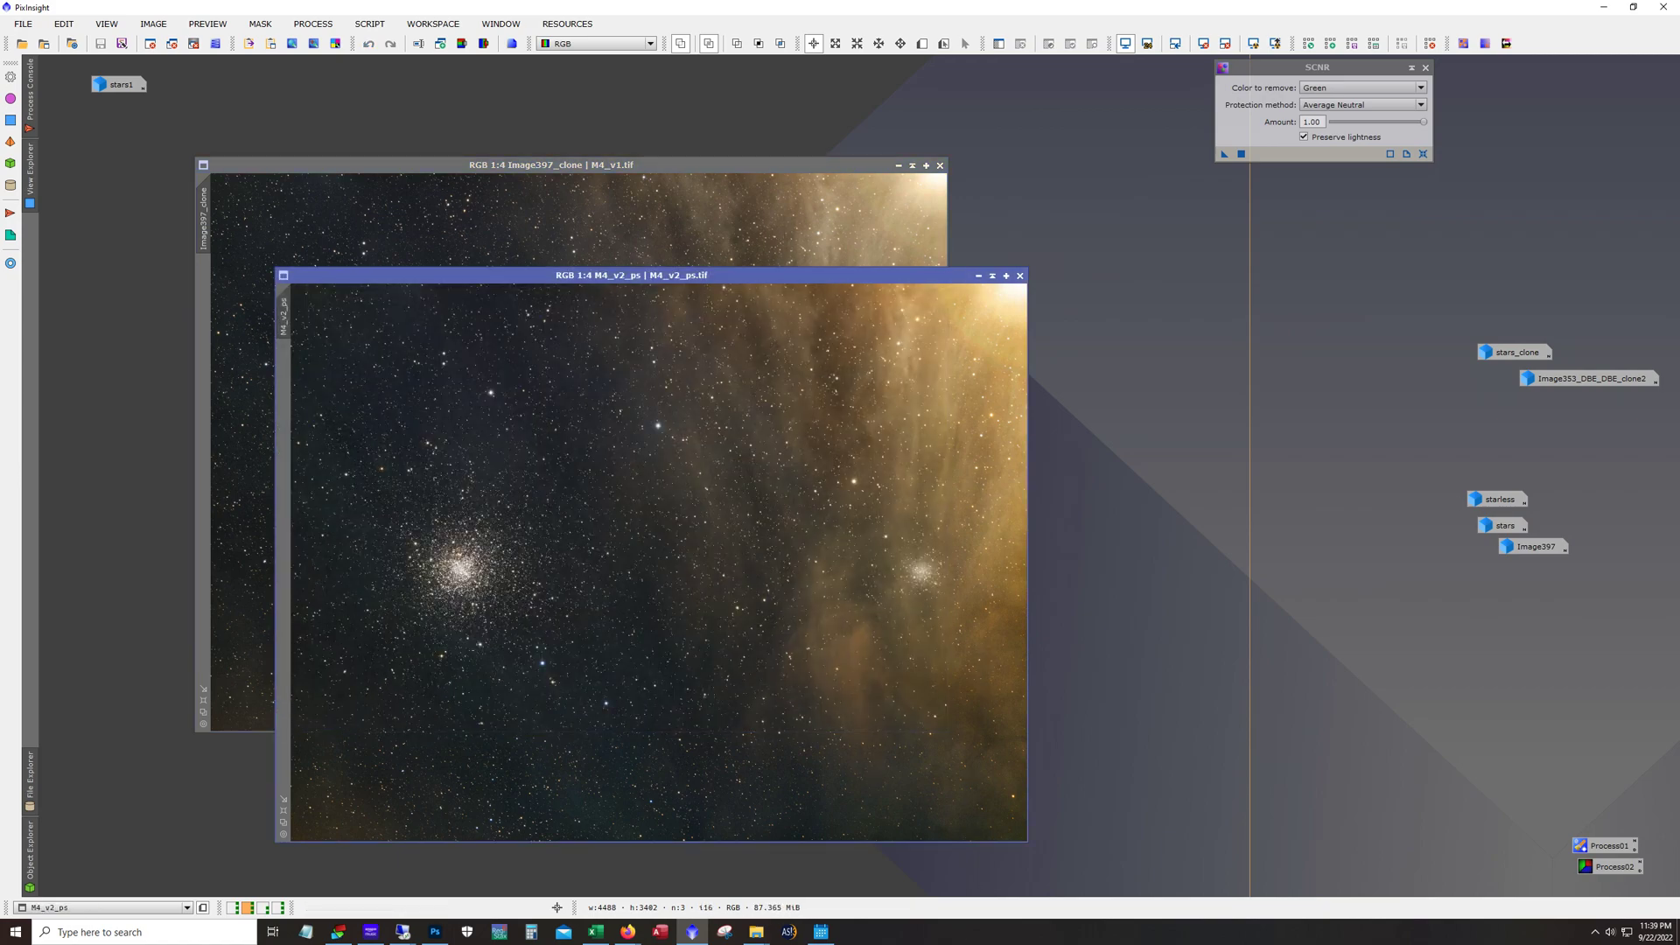
left_click(698, 247)
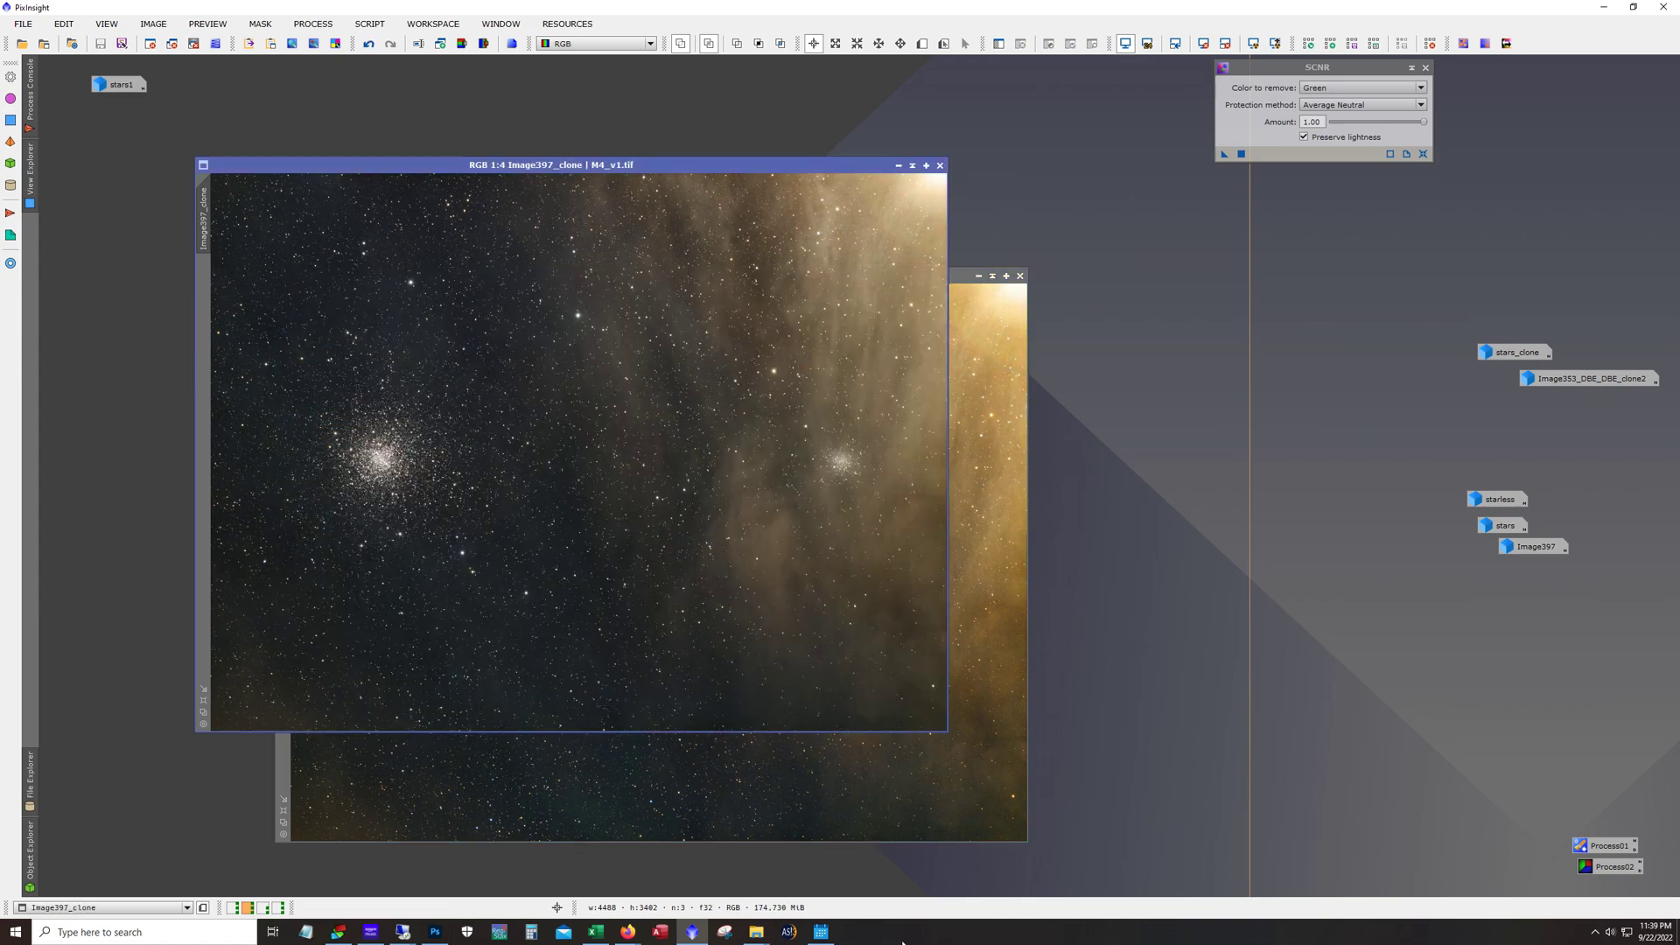
left_click(900, 779)
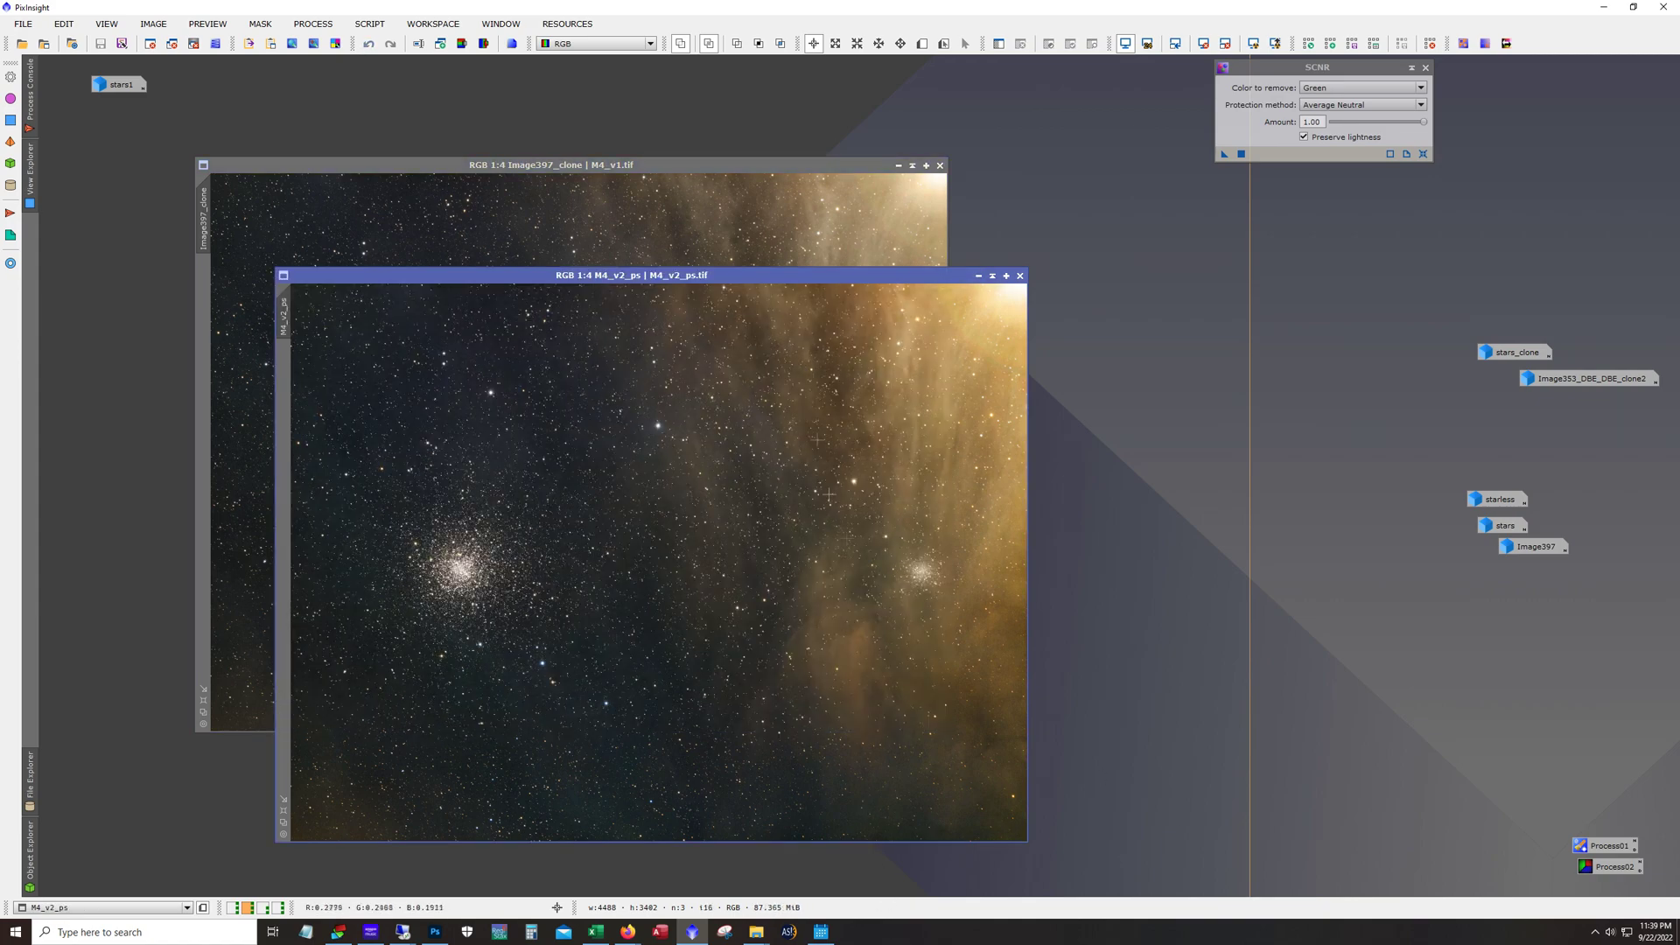
left_click(898, 166)
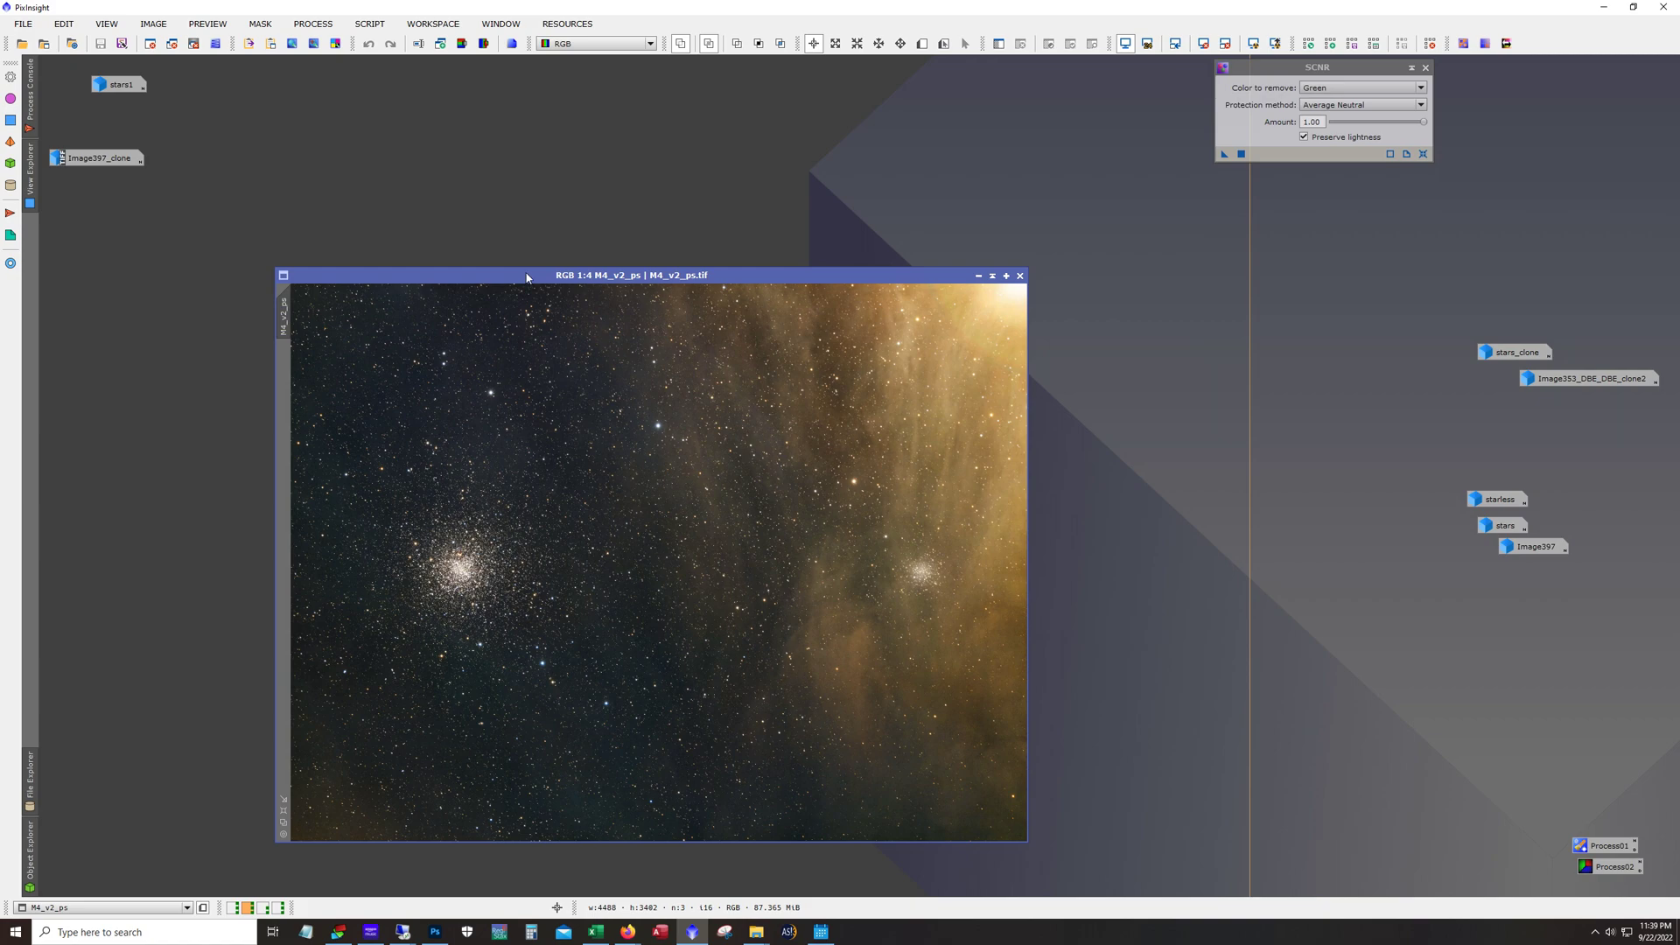
- Move M4_v2_ps to the top left, enlarge its window, and zoom to 1:3
left_click_drag(516, 276, 402, 95)
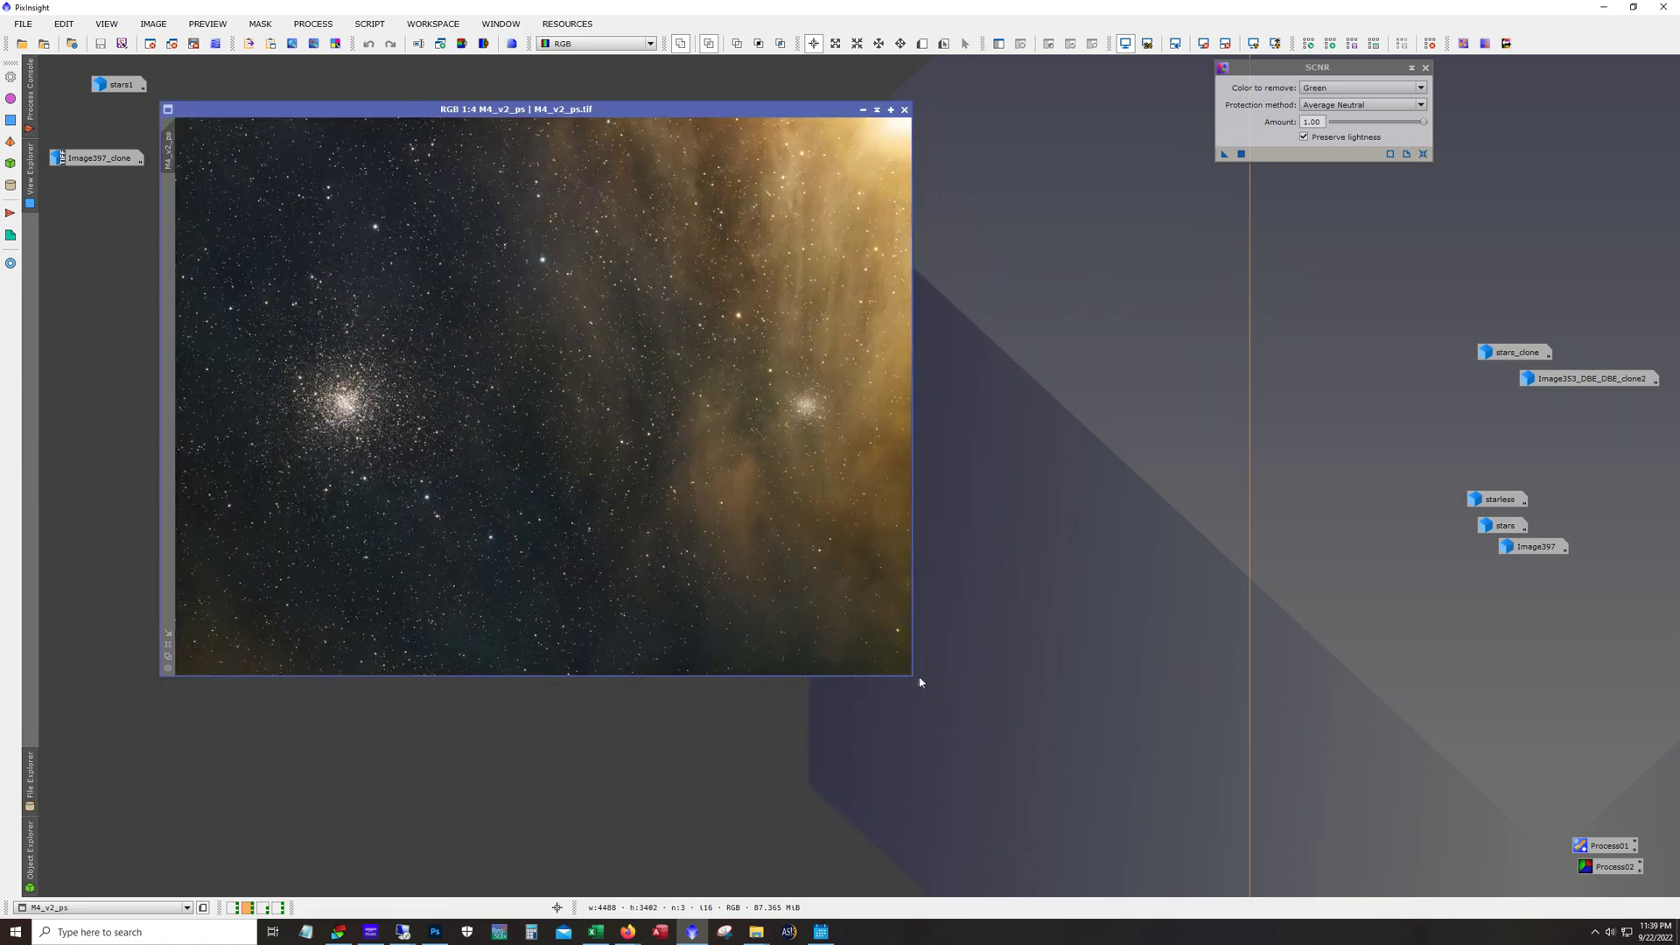
left_click_drag(910, 677, 1346, 871)
scroll(1278, 752, "up", 1)
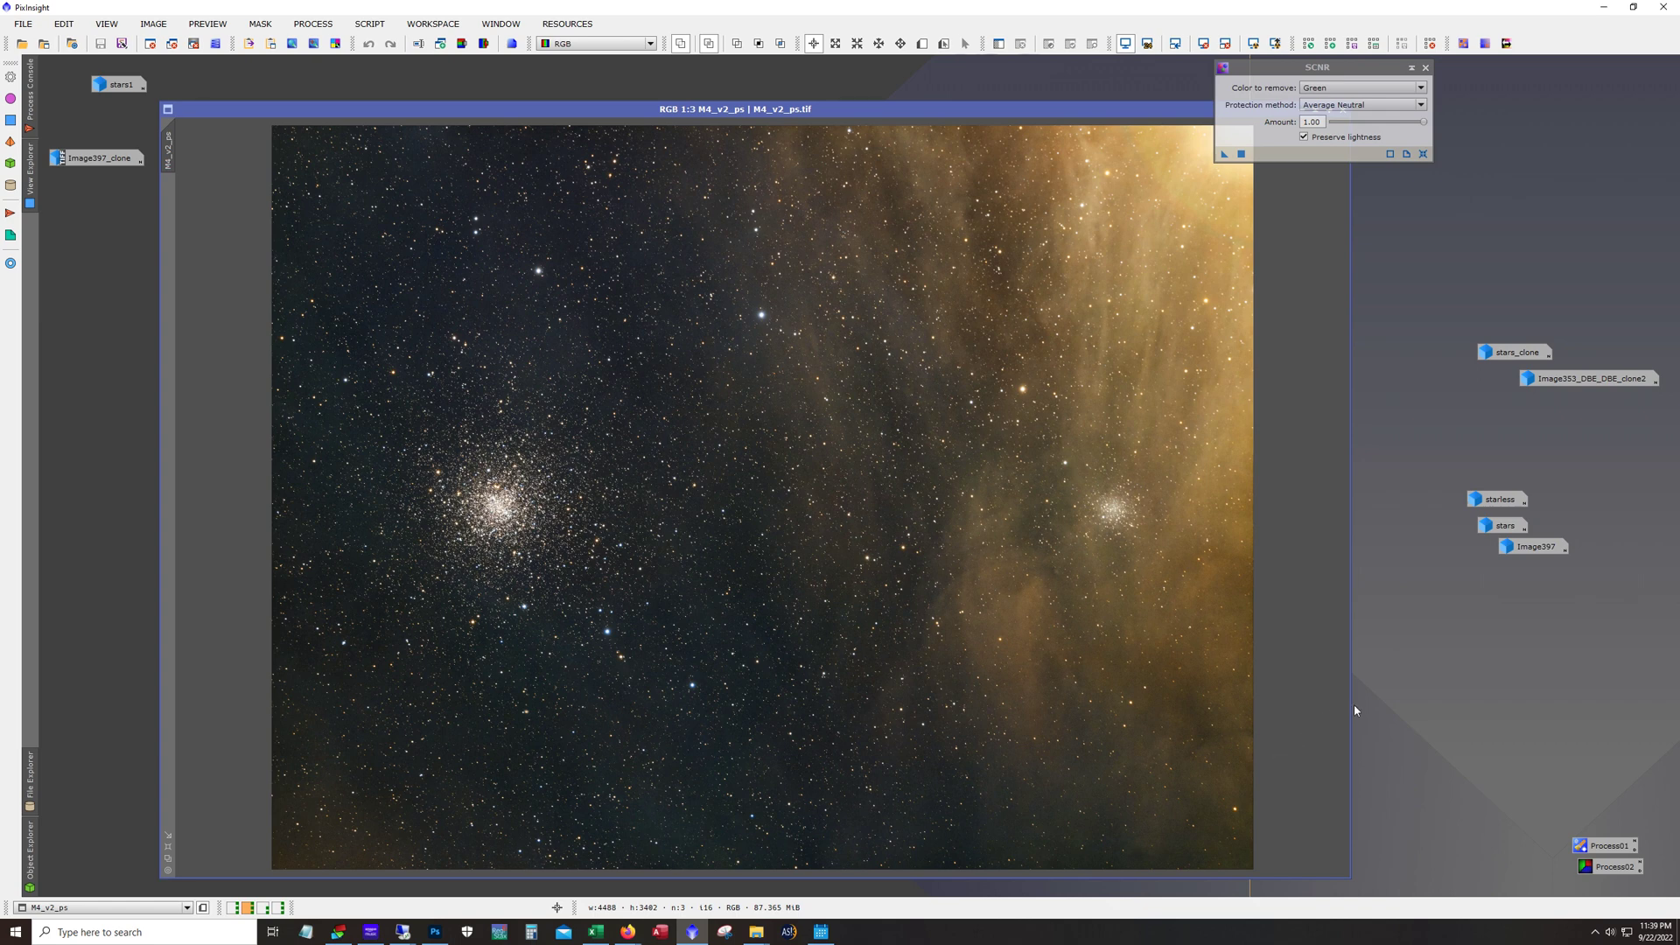